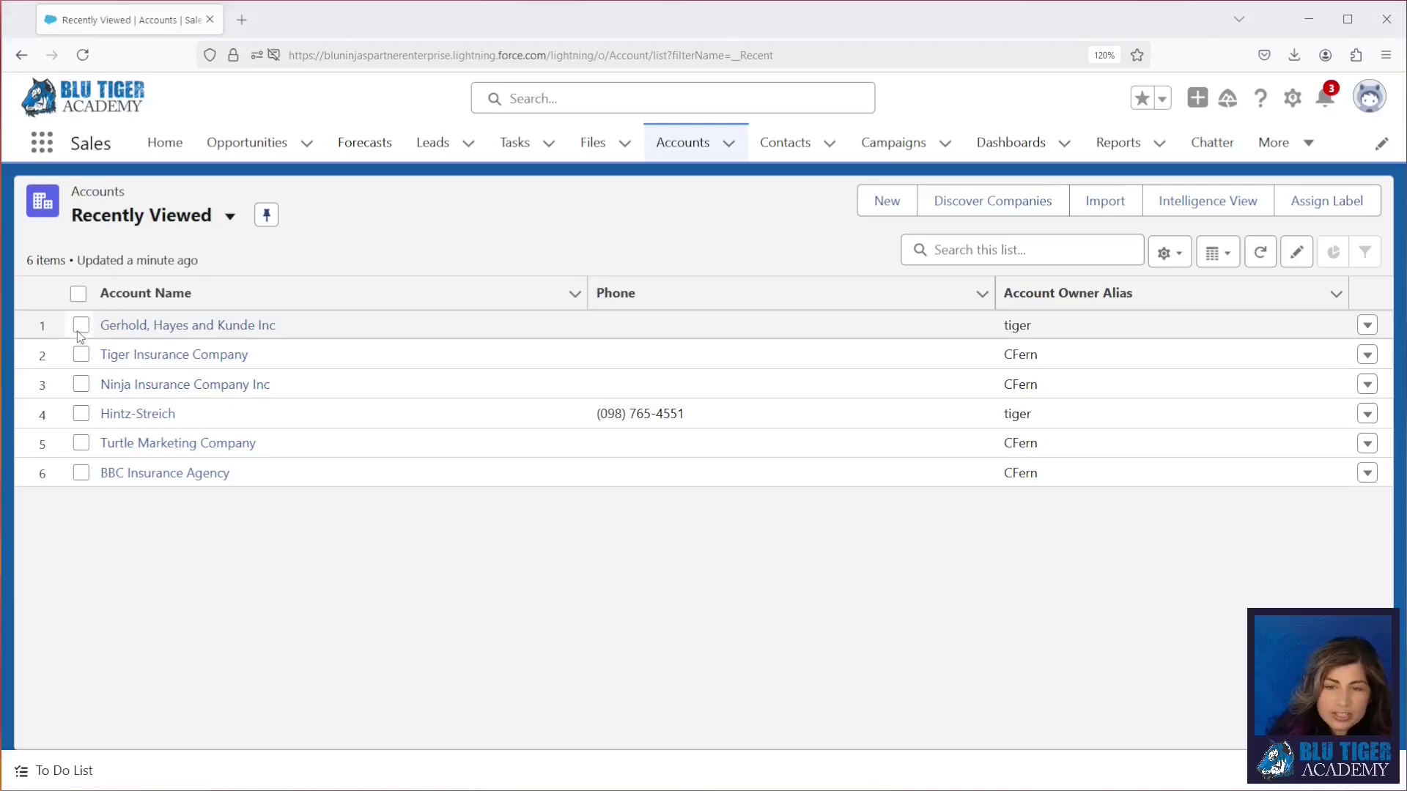
Select the Gerhold, Hayes and Kunde Inc, Tiger Insurance Company and Ninja Insurance Company Inc accounts.
click(80, 324)
click(81, 355)
click(82, 384)
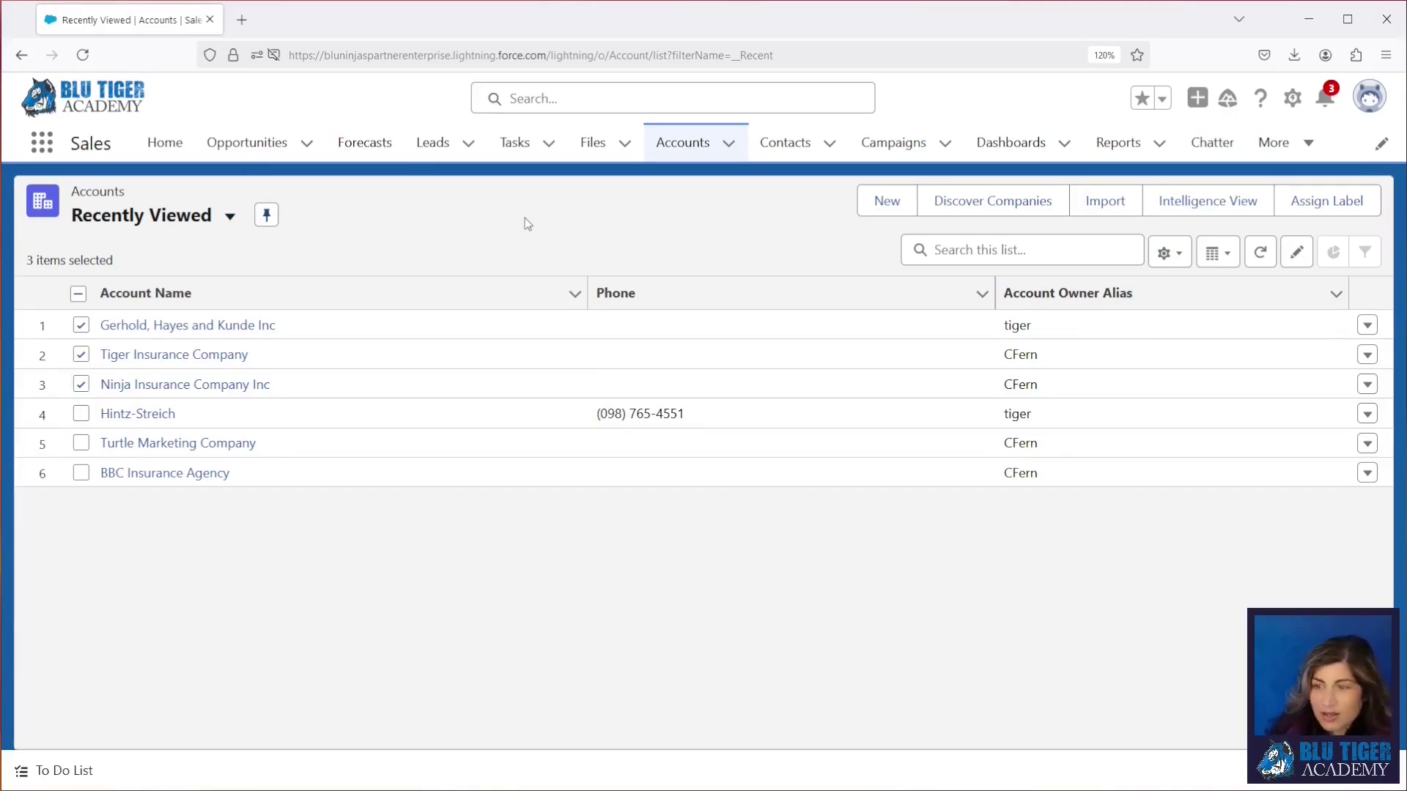
Go to the Flows page in Setup via Quick Find.
click(1293, 98)
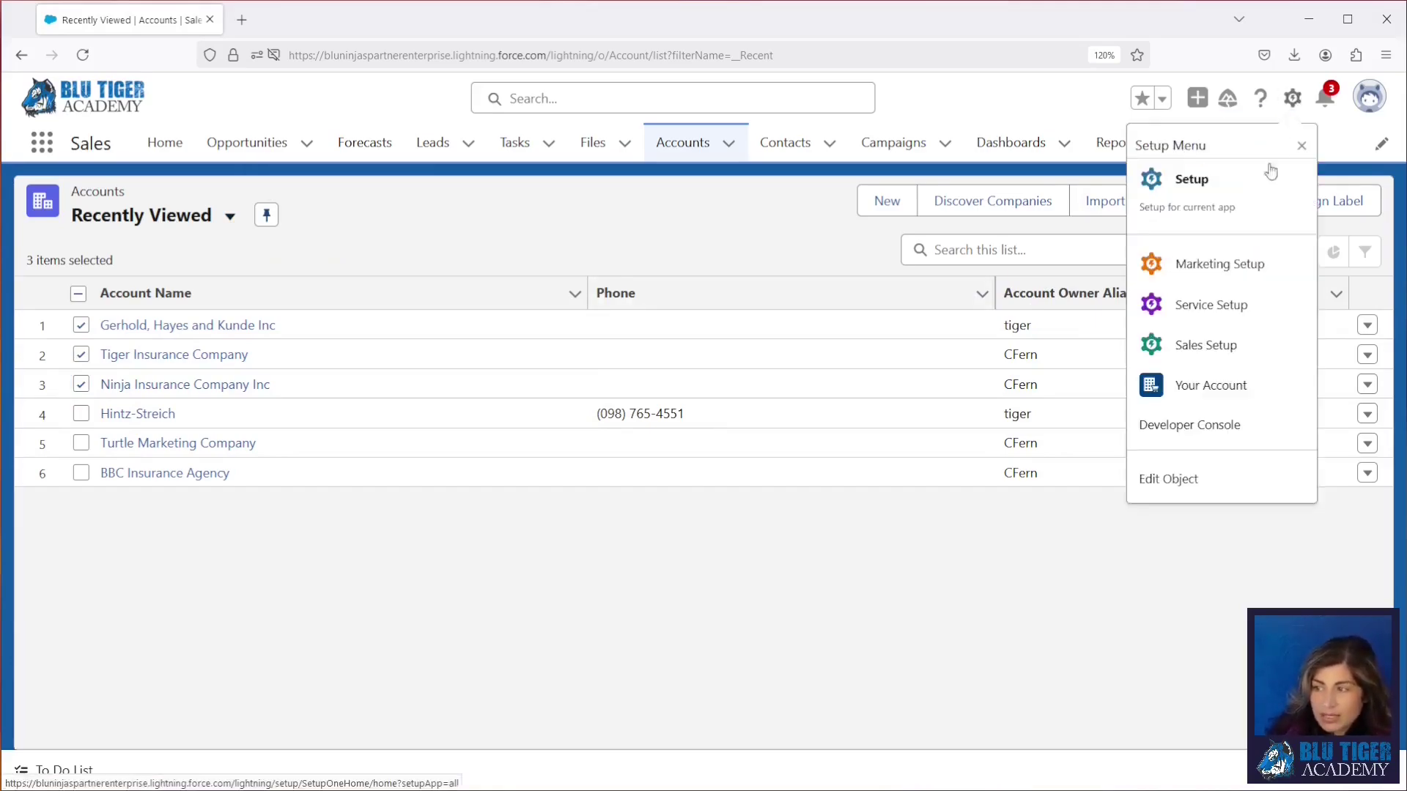
click(1248, 184)
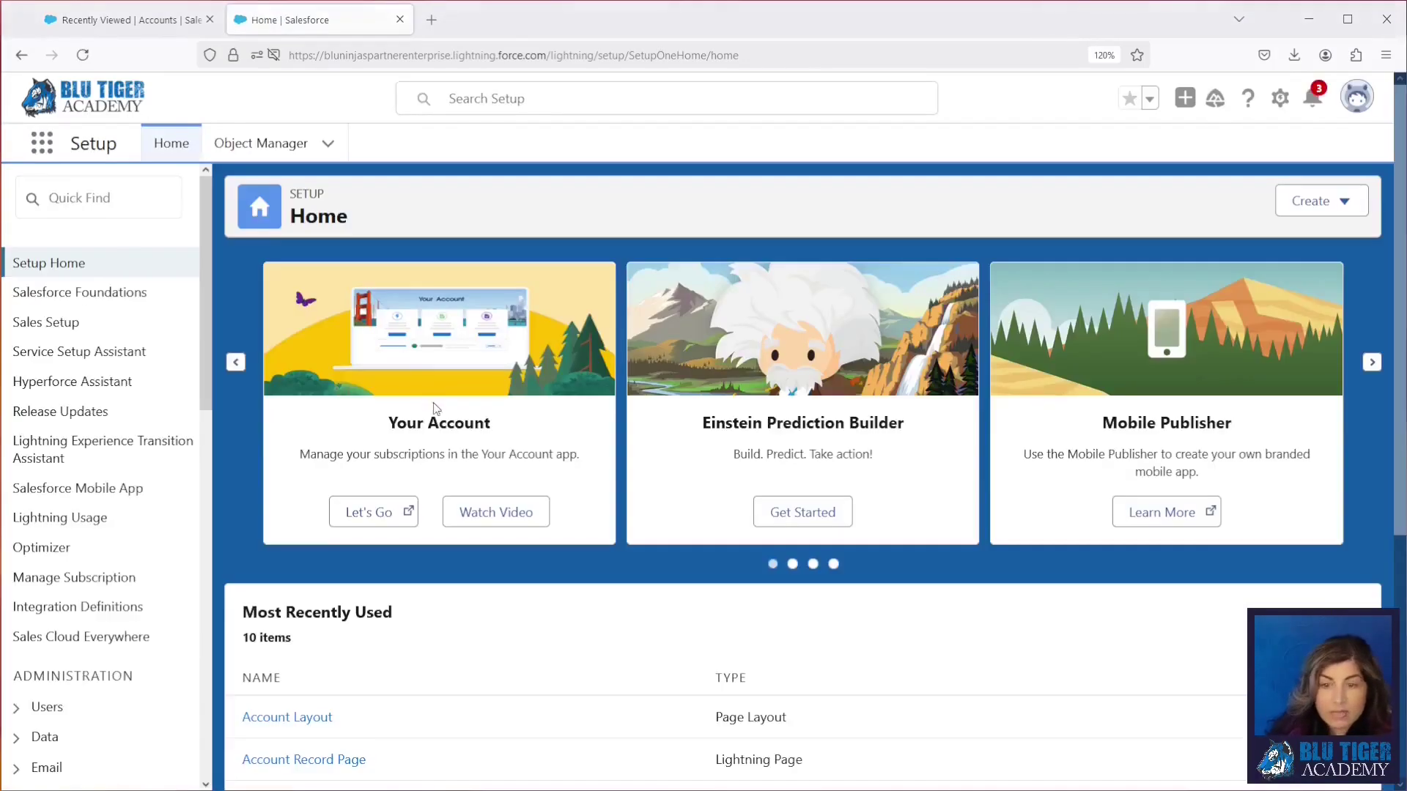
click(71, 192)
text(flow)
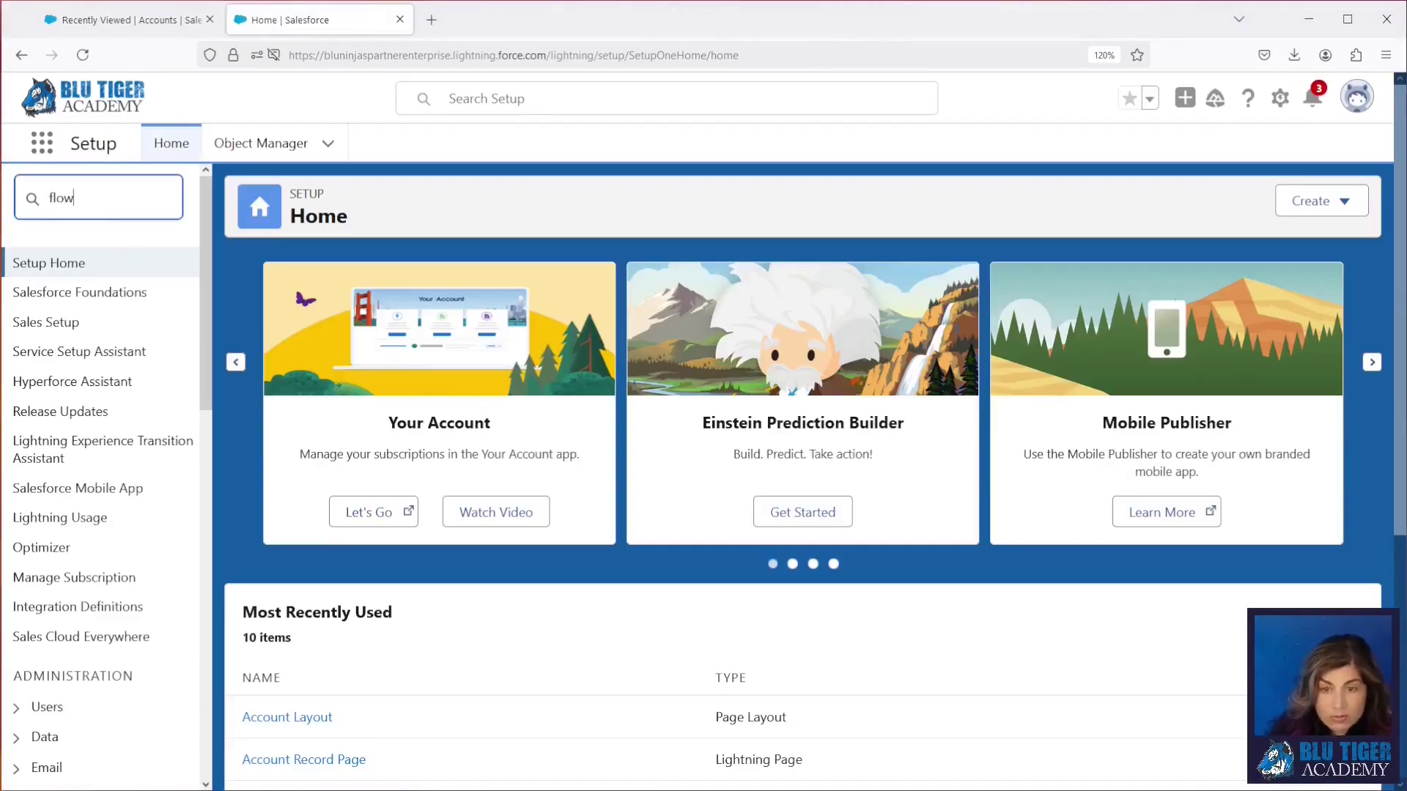
click(72, 538)
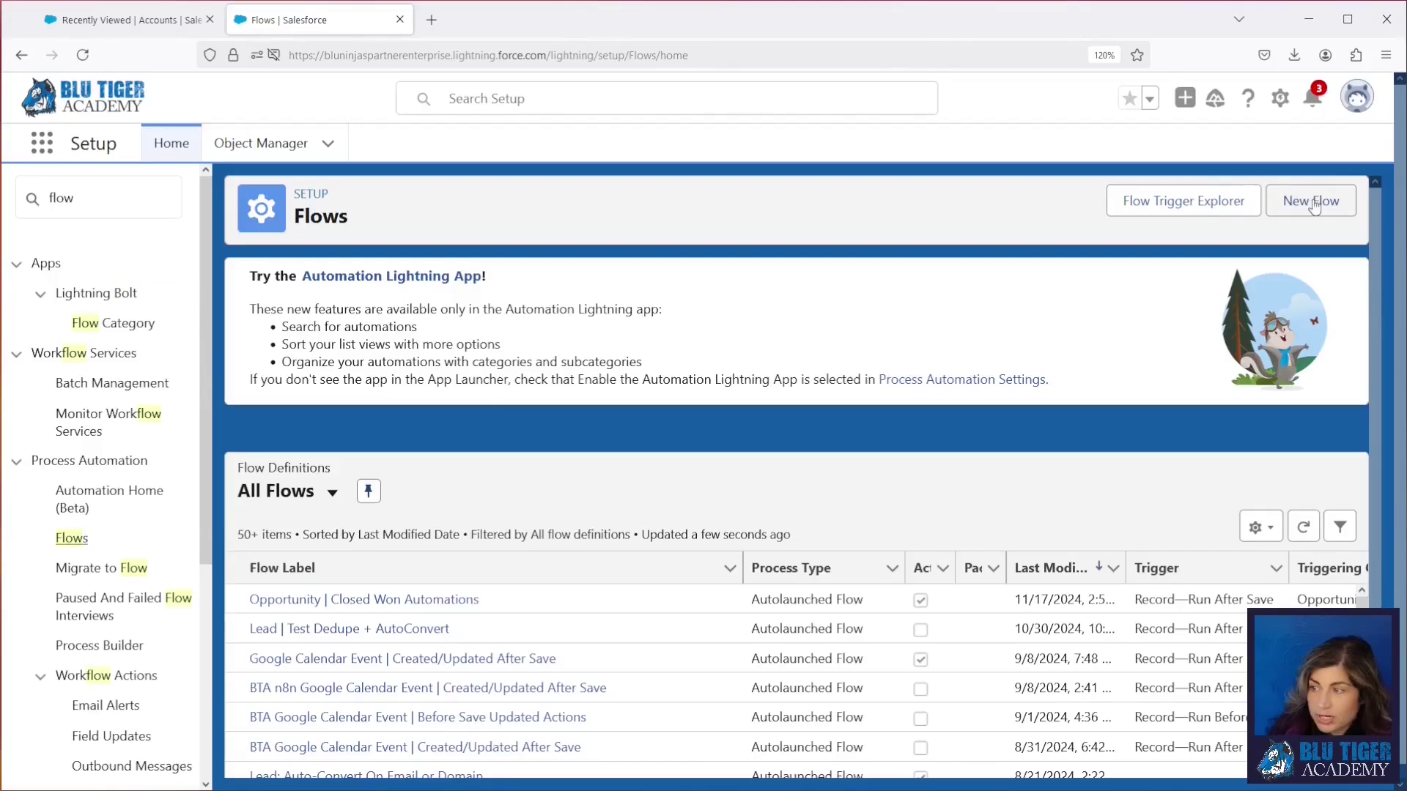
Create a new Screen Flow from scratch and open the element list on its canvas.
click(1312, 202)
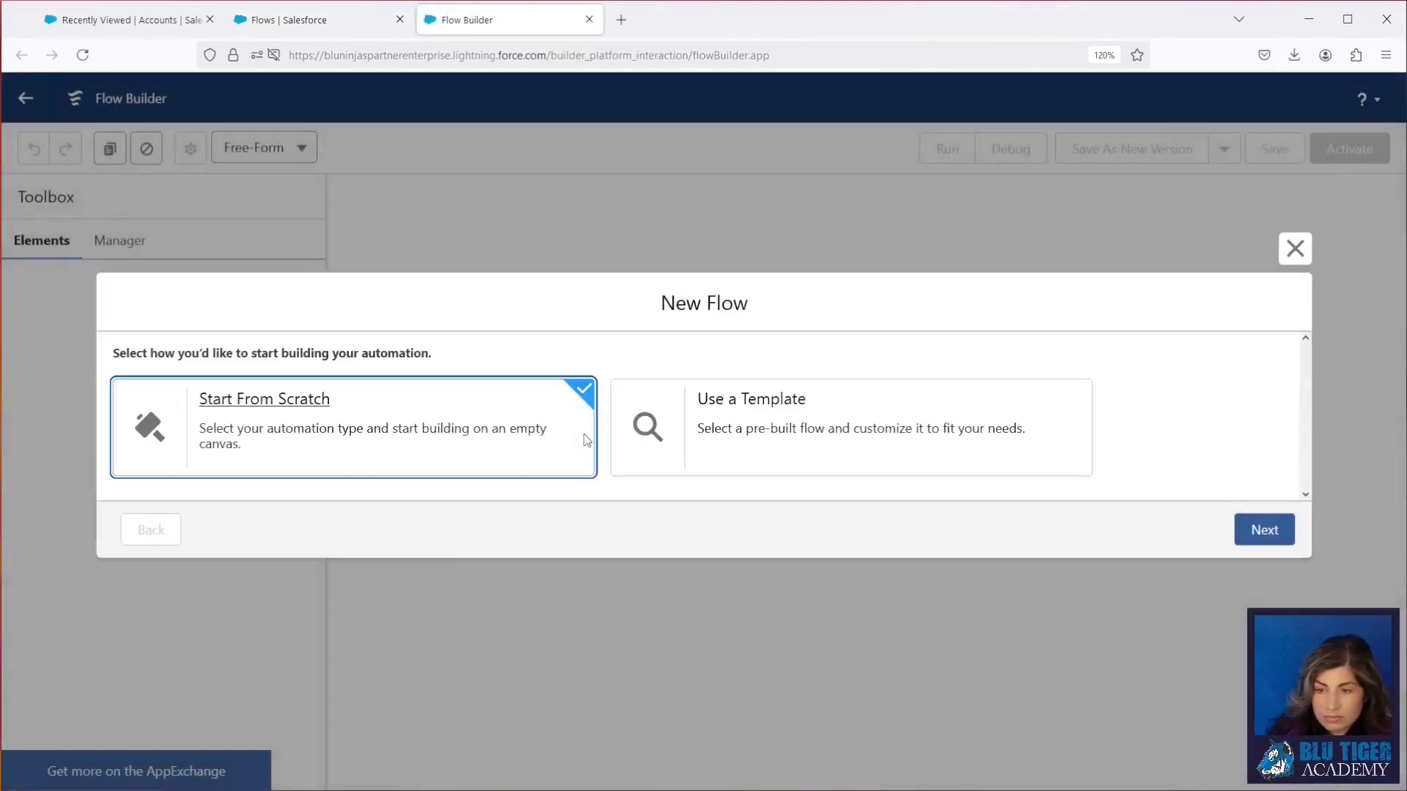
click(1265, 526)
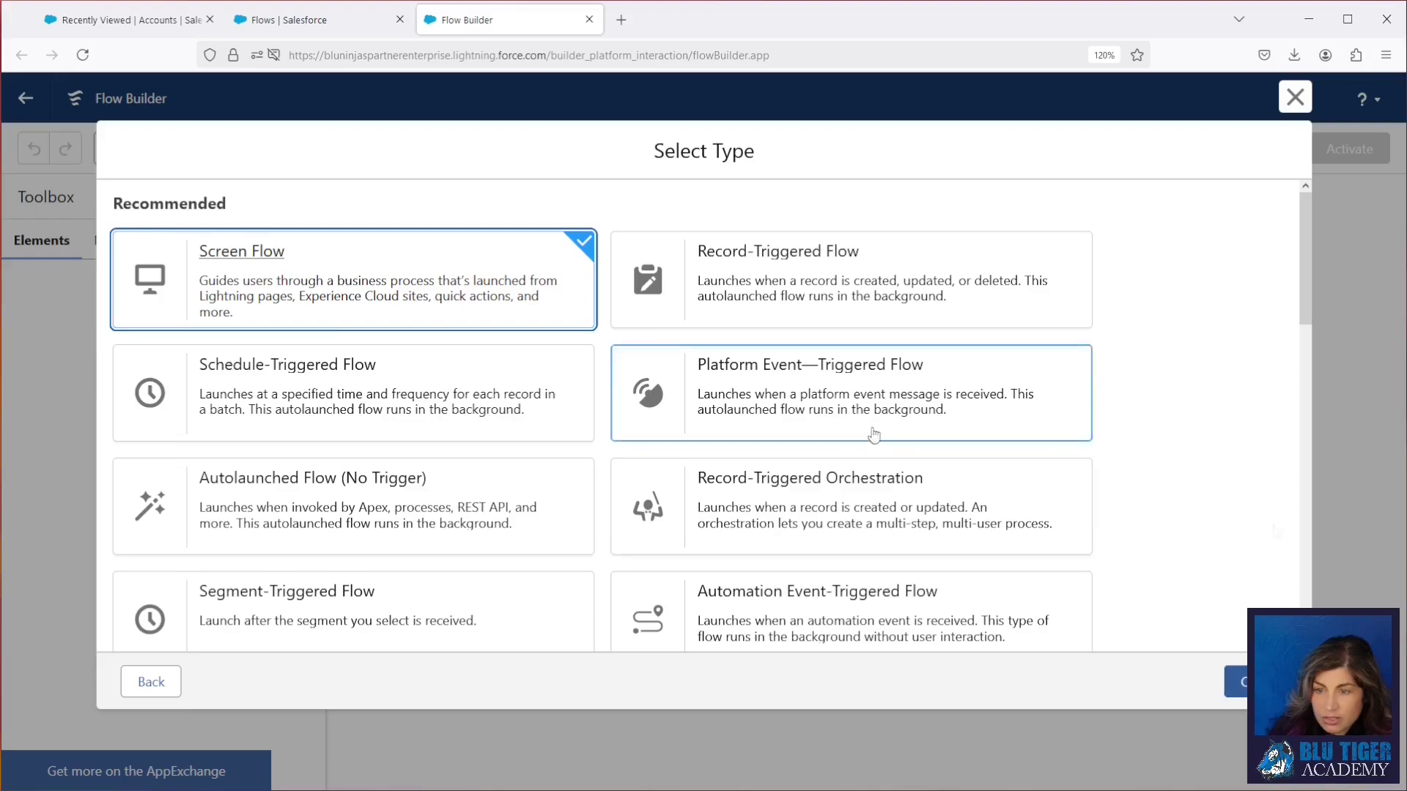
click(1238, 679)
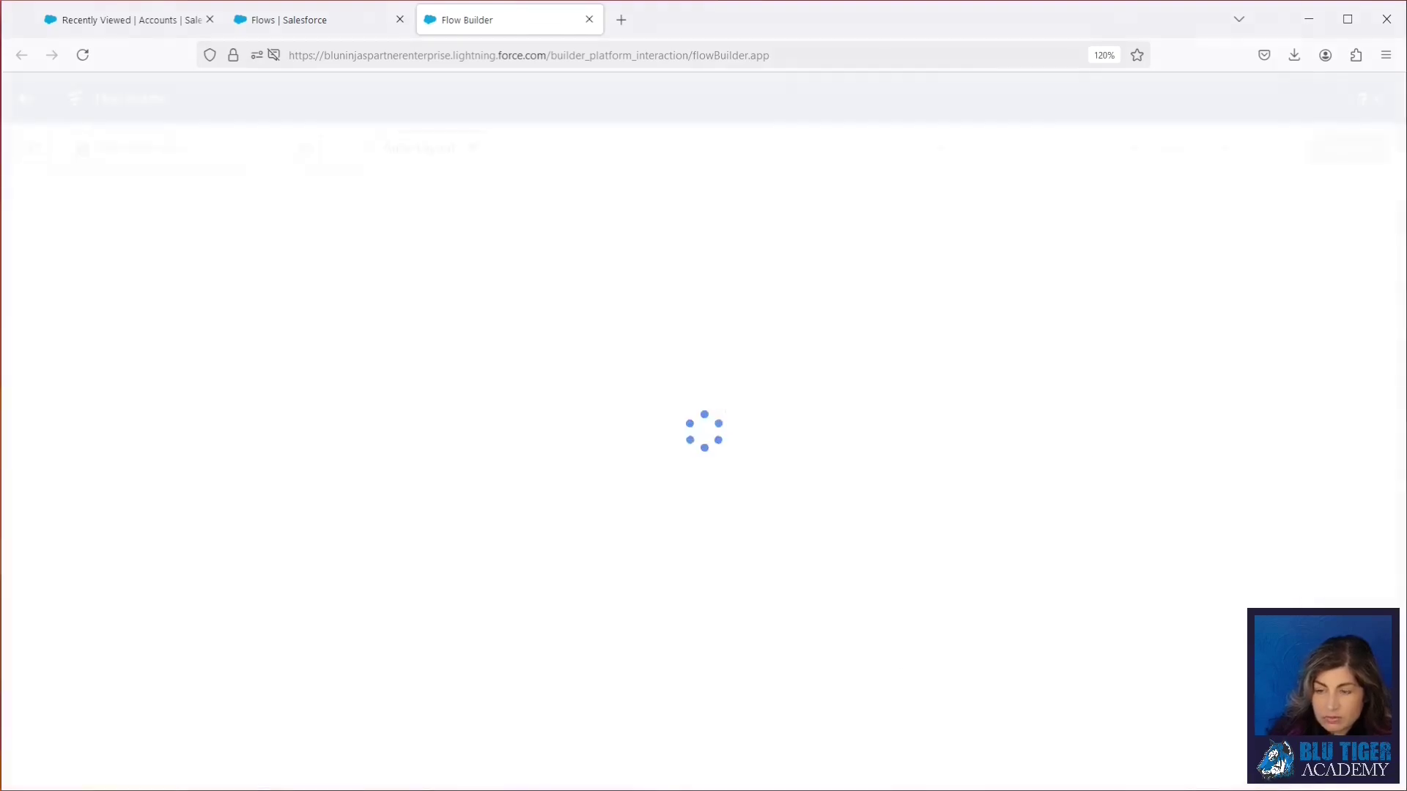
click(706, 261)
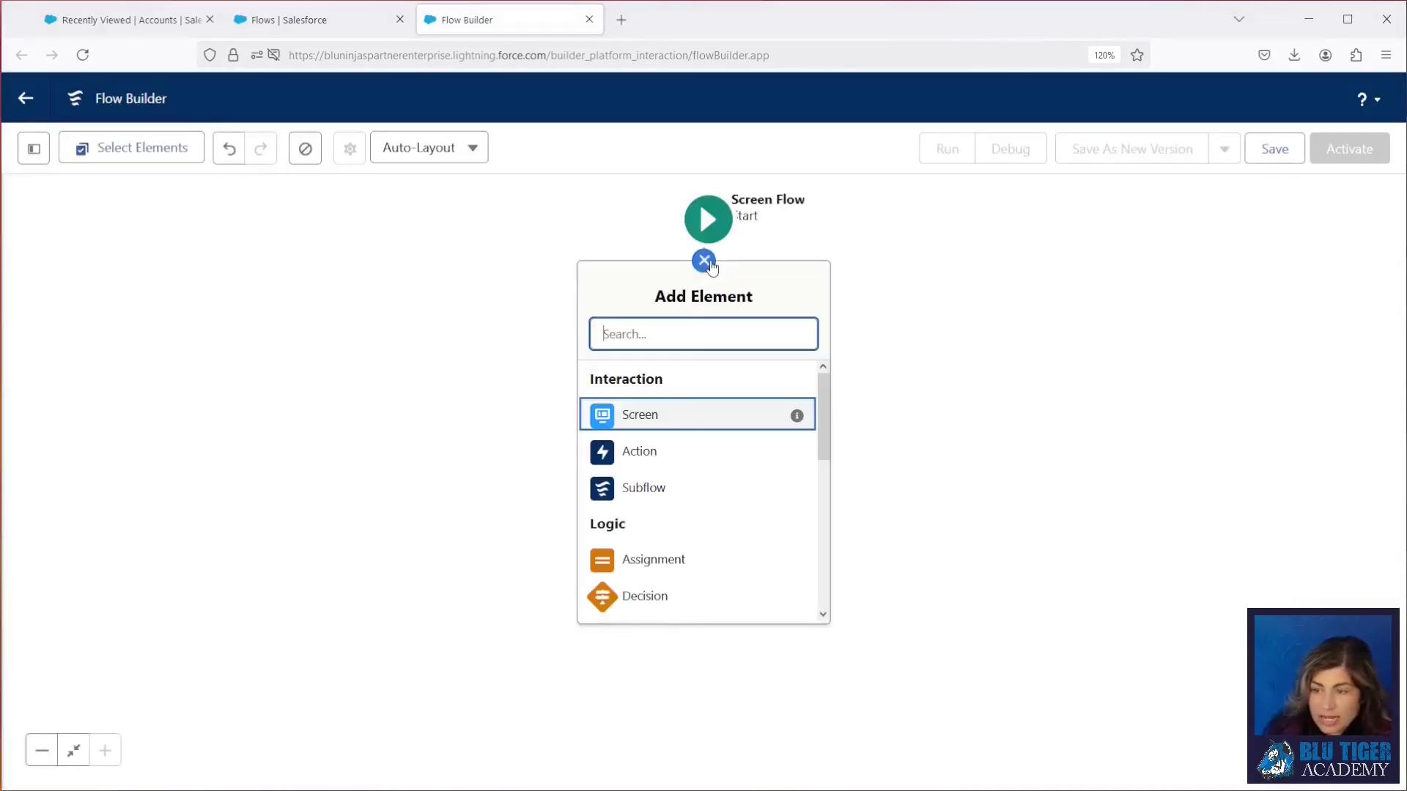
Add the 'Screen Account Owner' screen with header, footer, Previous and Pause hidden.
click(682, 412)
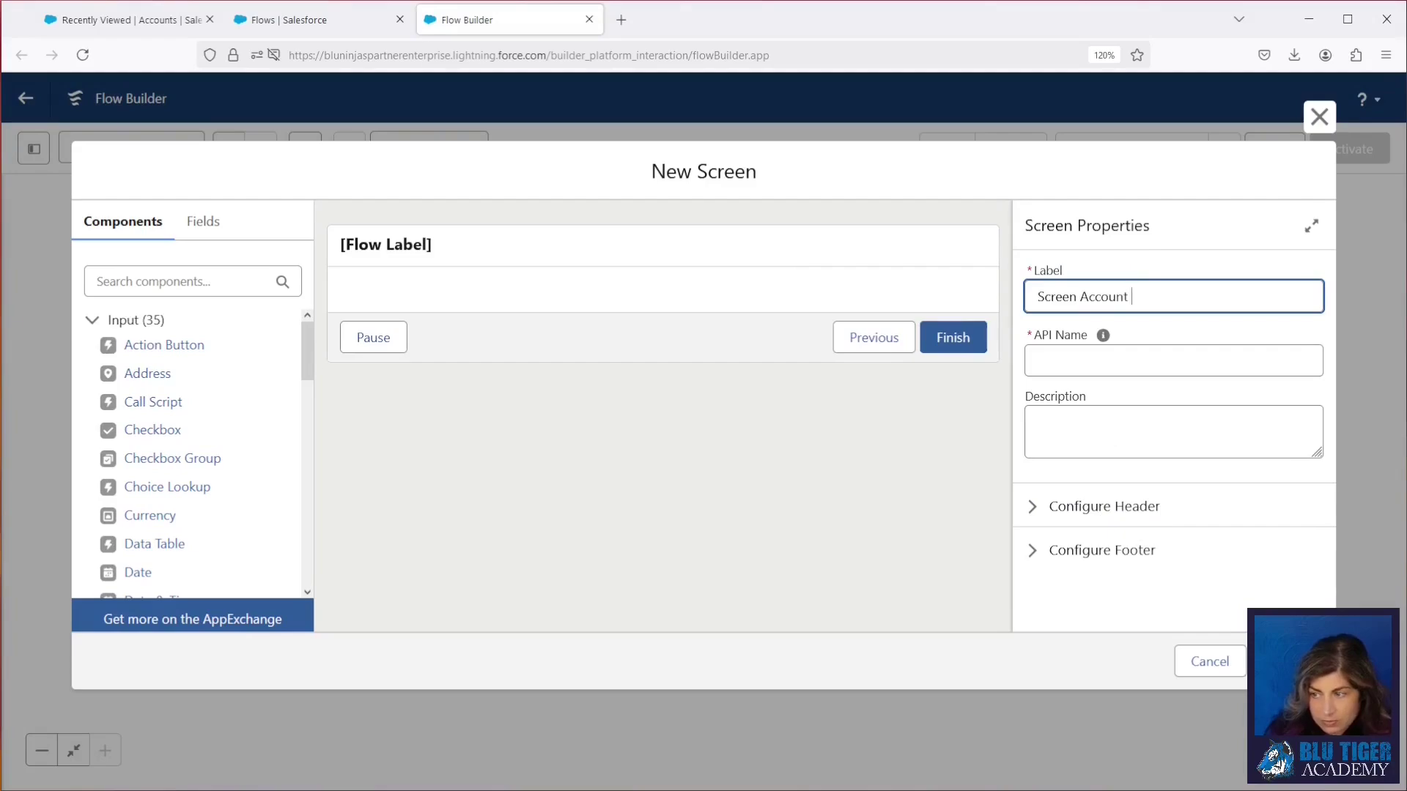
text(Owner)
key(Tab)
click(1074, 506)
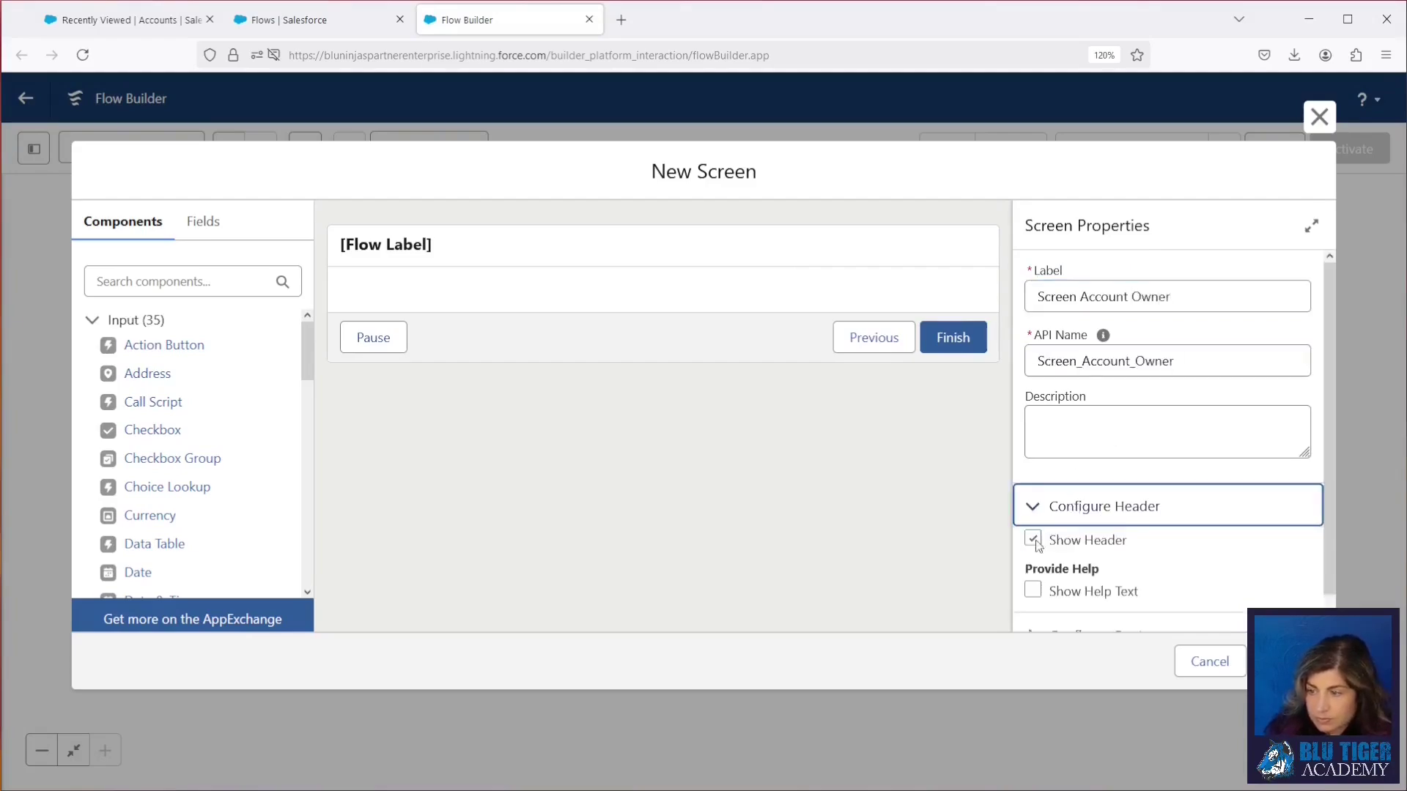
click(1040, 546)
scroll(1084, 587, down, 1)
click(1082, 610)
scroll(1106, 557, down, 3)
click(1033, 330)
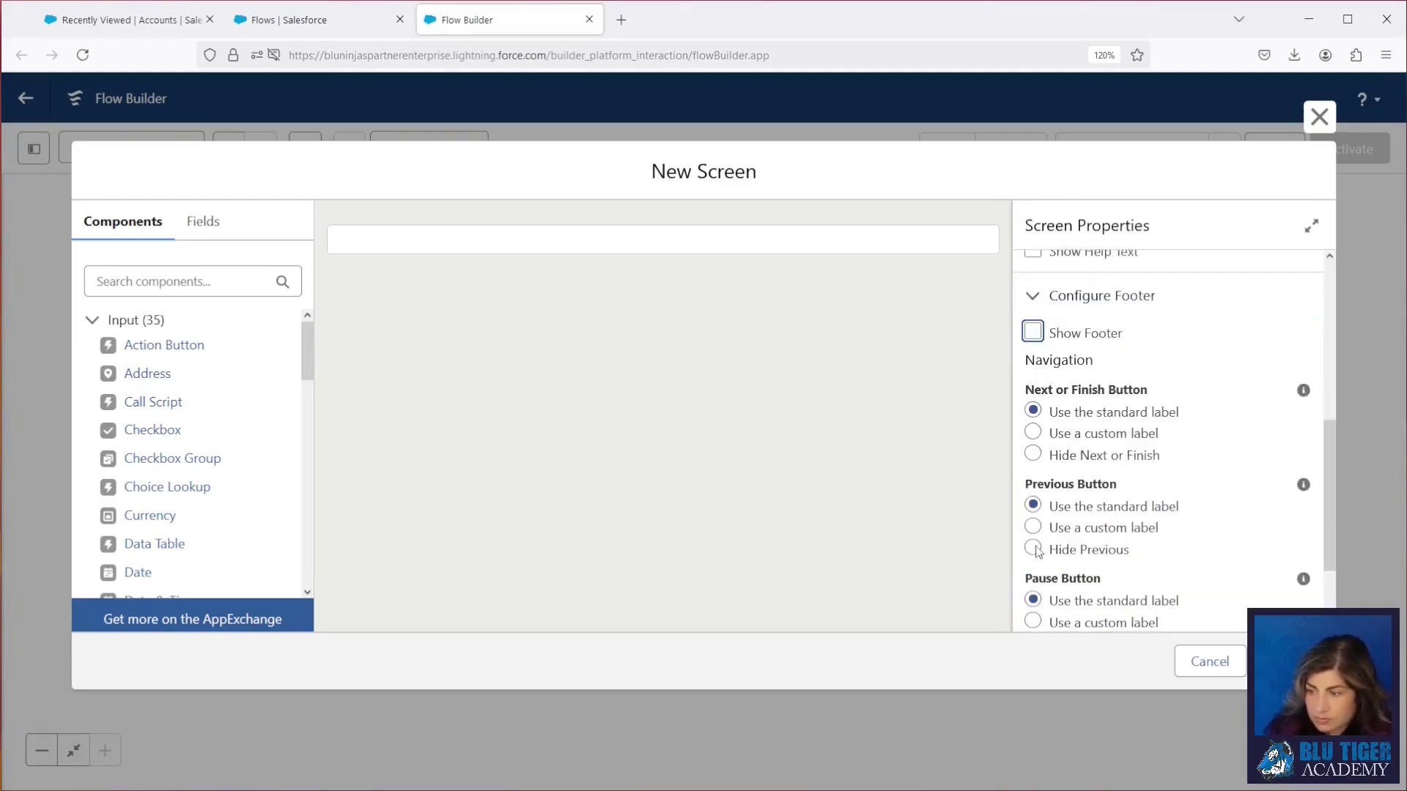
click(1033, 547)
scroll(1033, 547, down, 2)
click(1033, 537)
scroll(220, 433, down, 6)
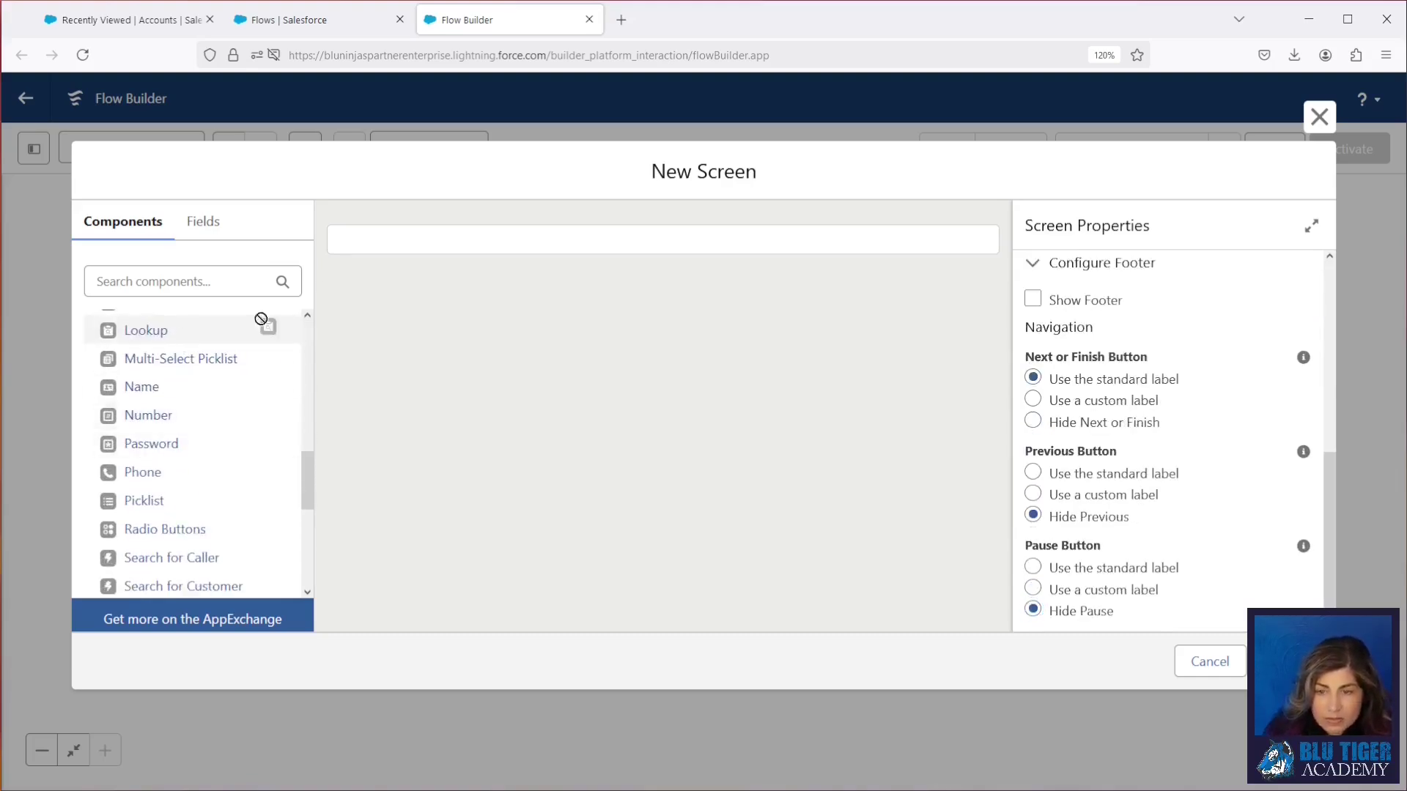
Add a required Account Owner lookup 'ChooseNewAccountOwner' labelled 'Choose New Account Owner'.
drag(264, 324, 659, 305)
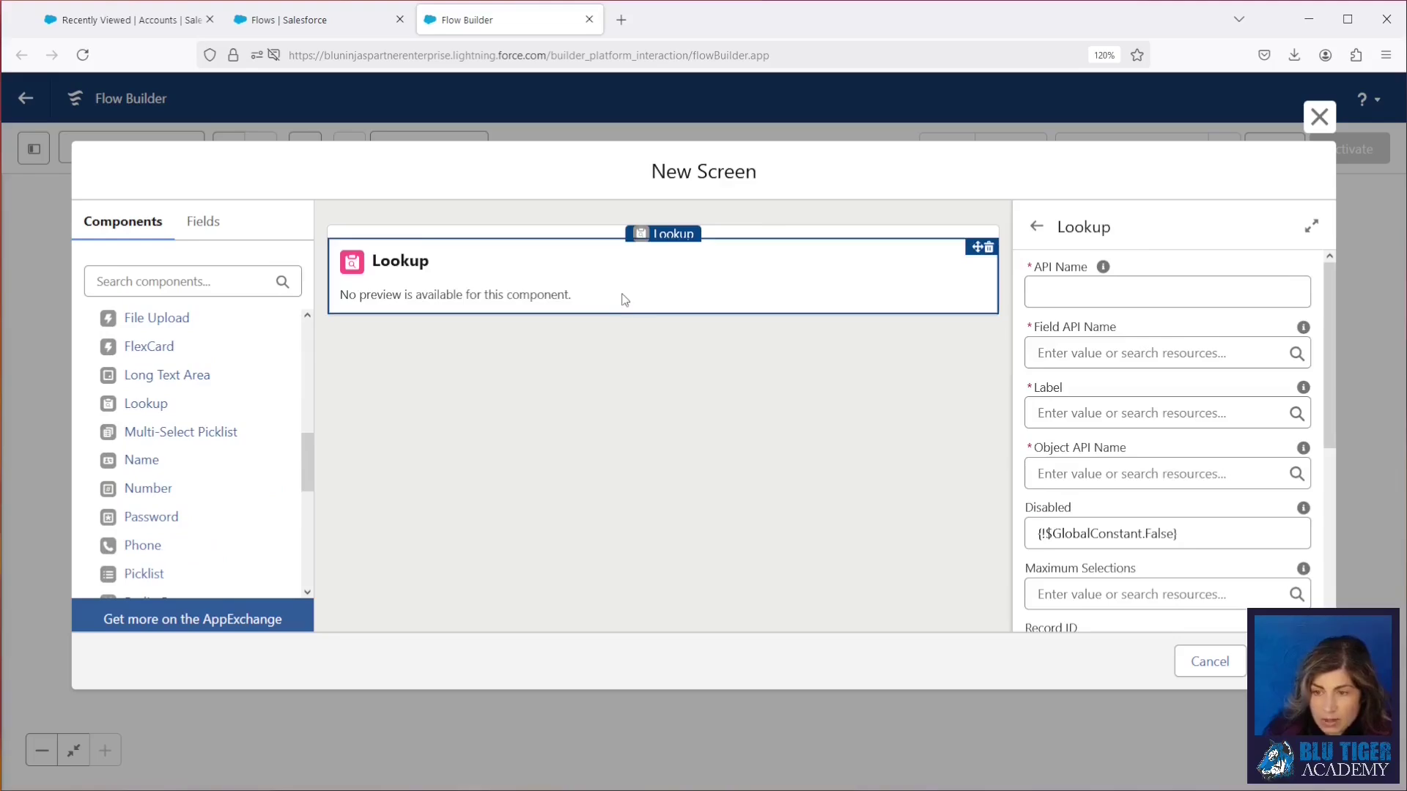
click(1152, 291)
text(ChooseNewAccountOwner)
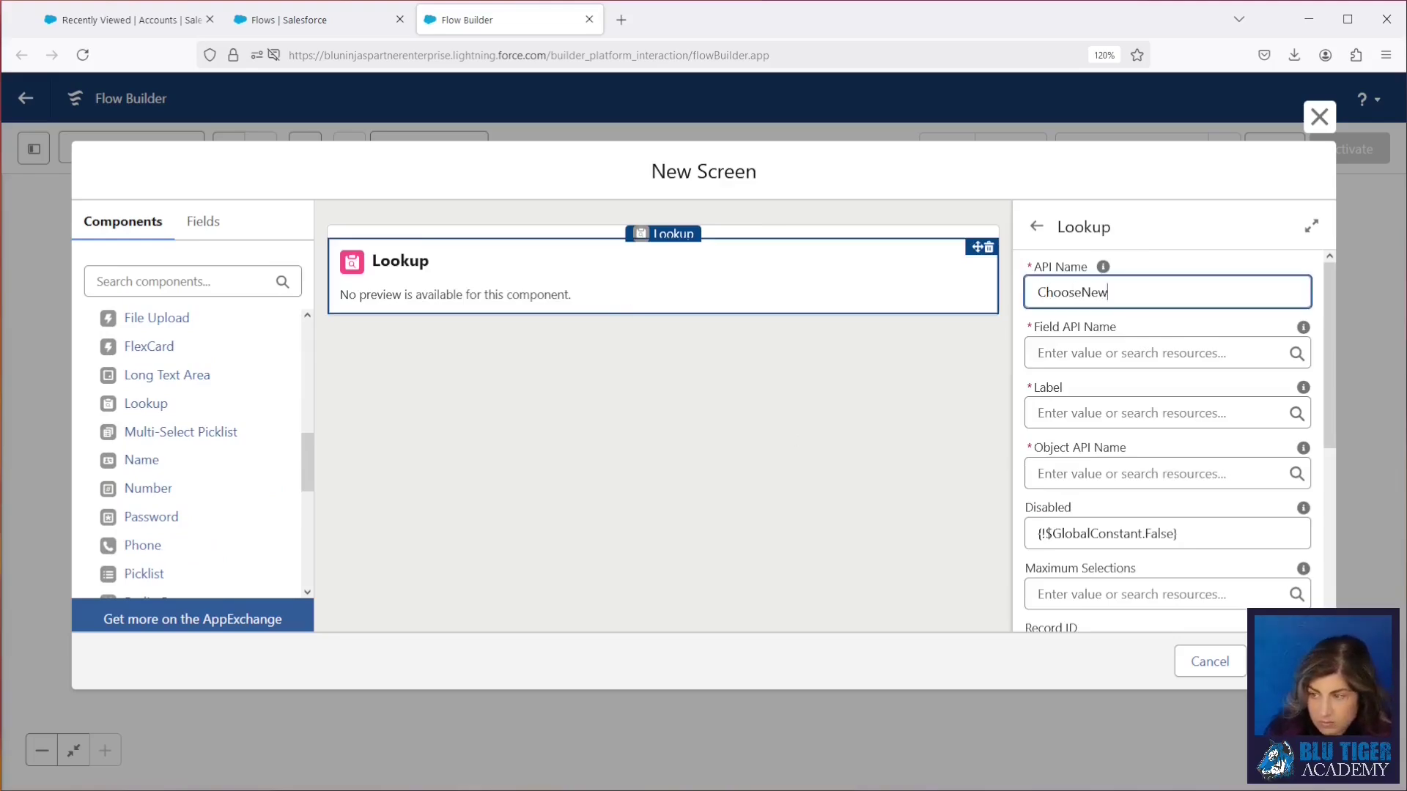
click(1082, 357)
text(OwnerId)
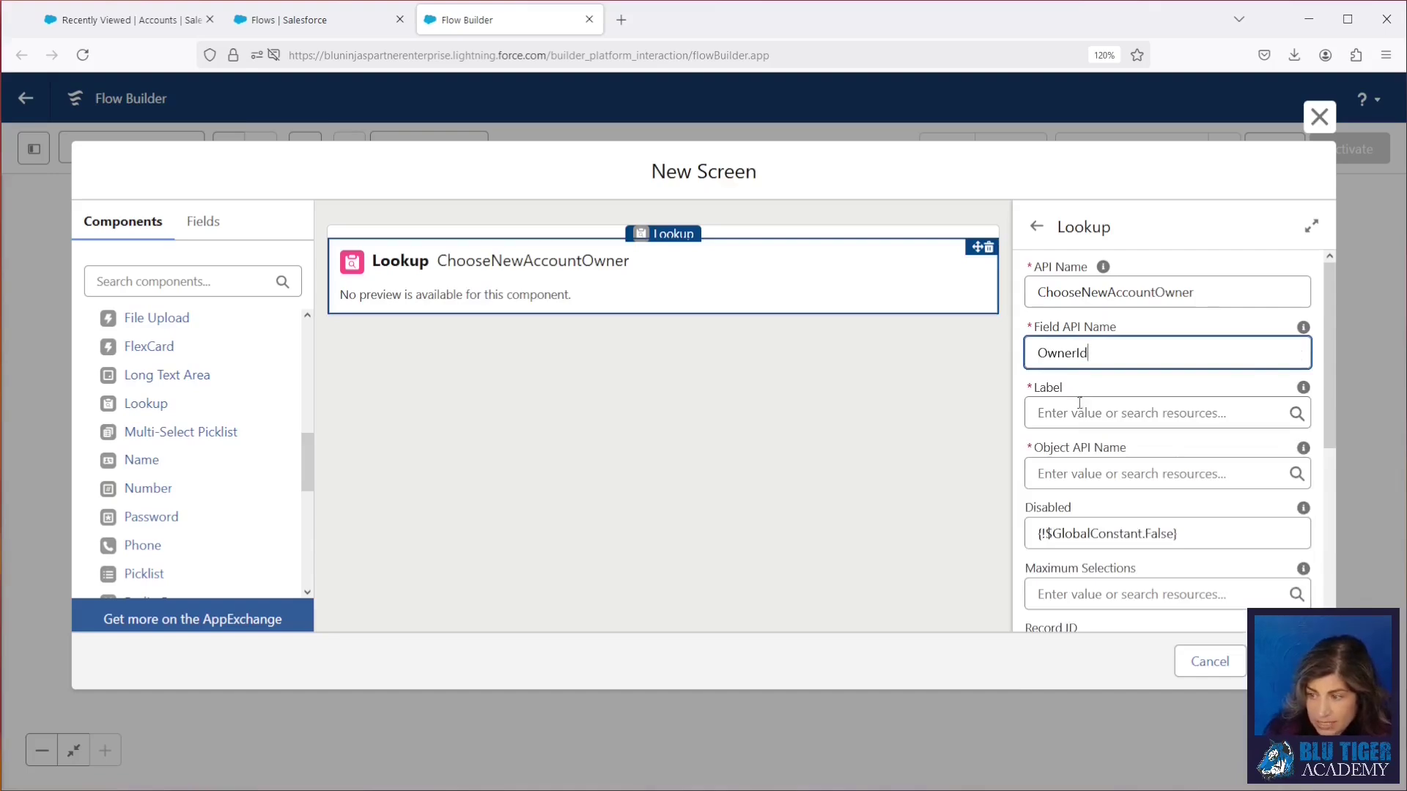
click(1079, 412)
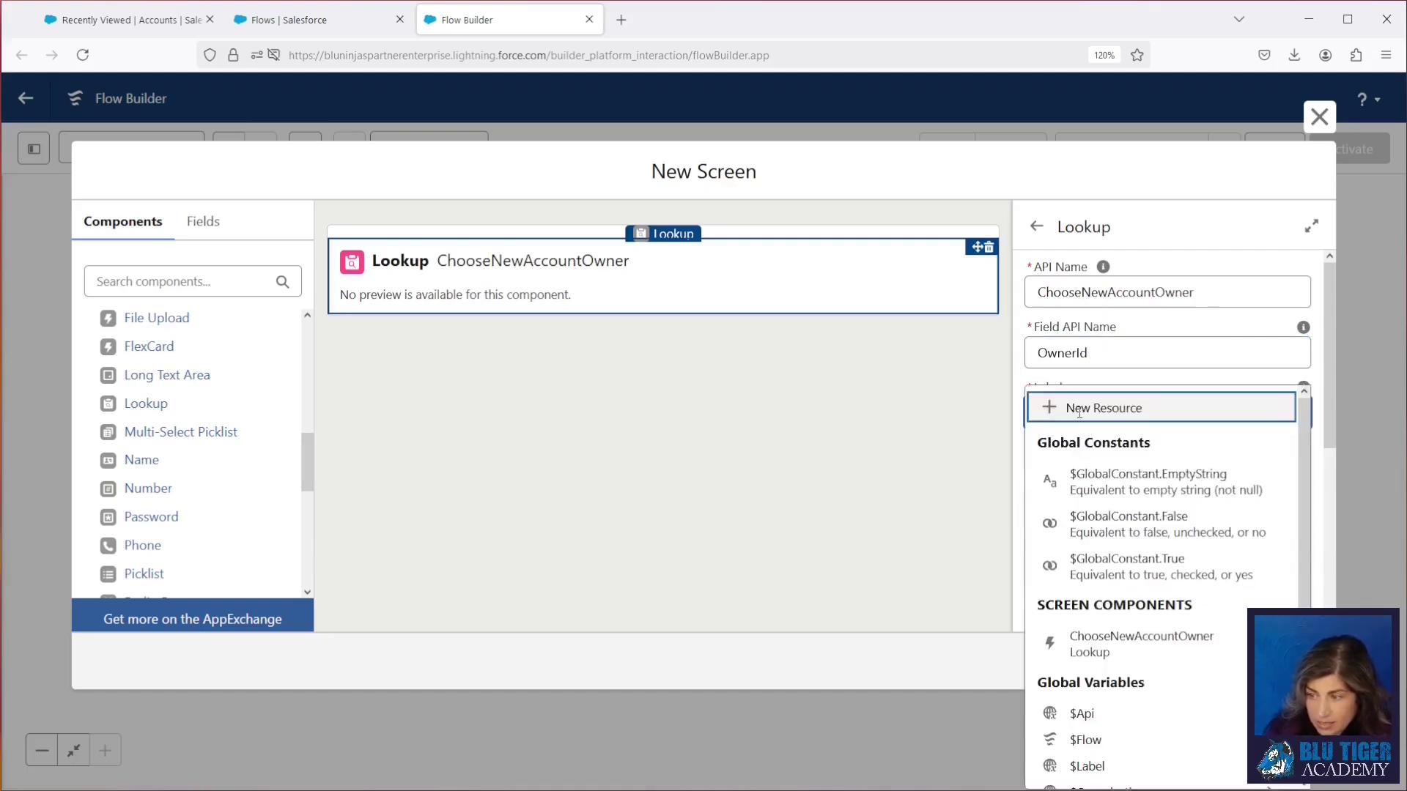
text(Choose New A)
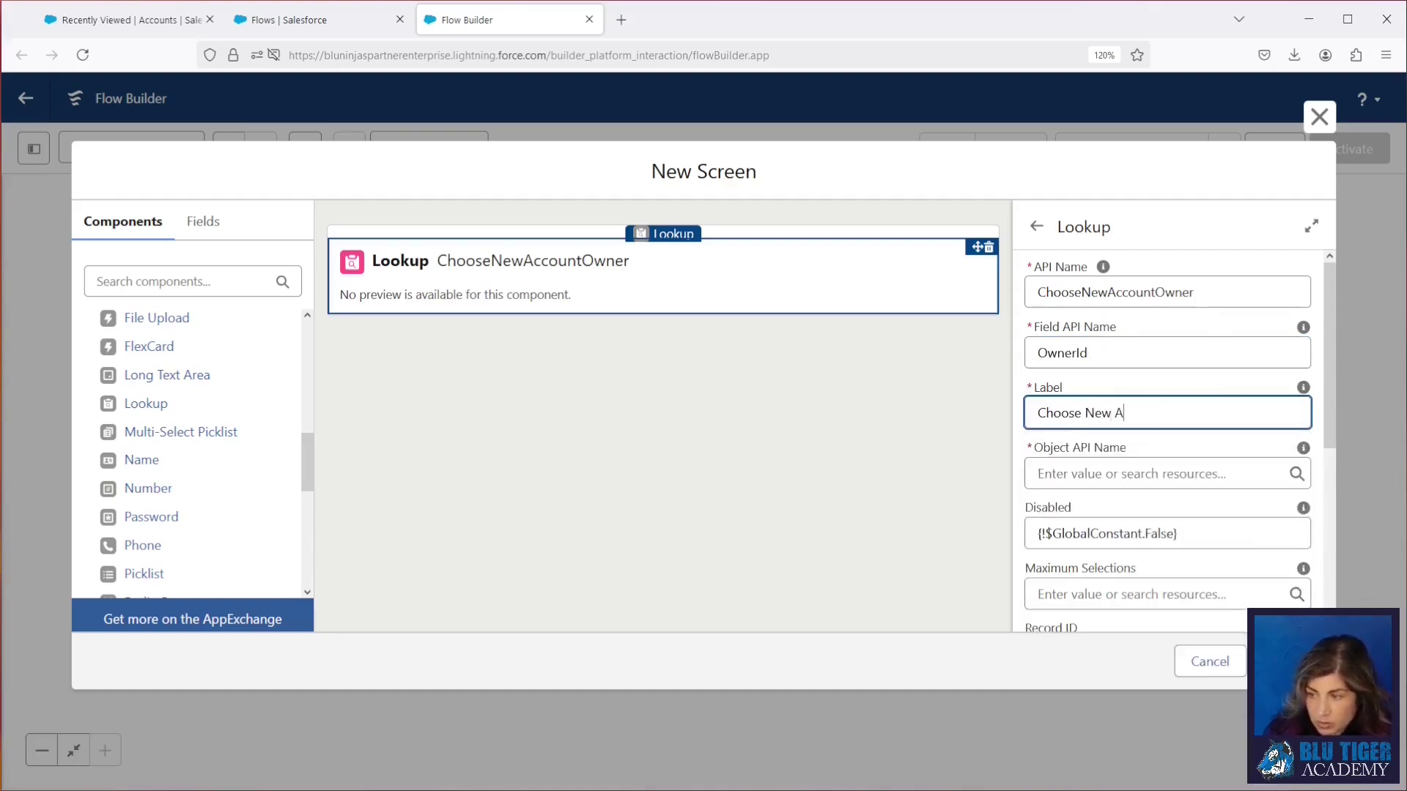
text(ccount Owner)
key(Tab)
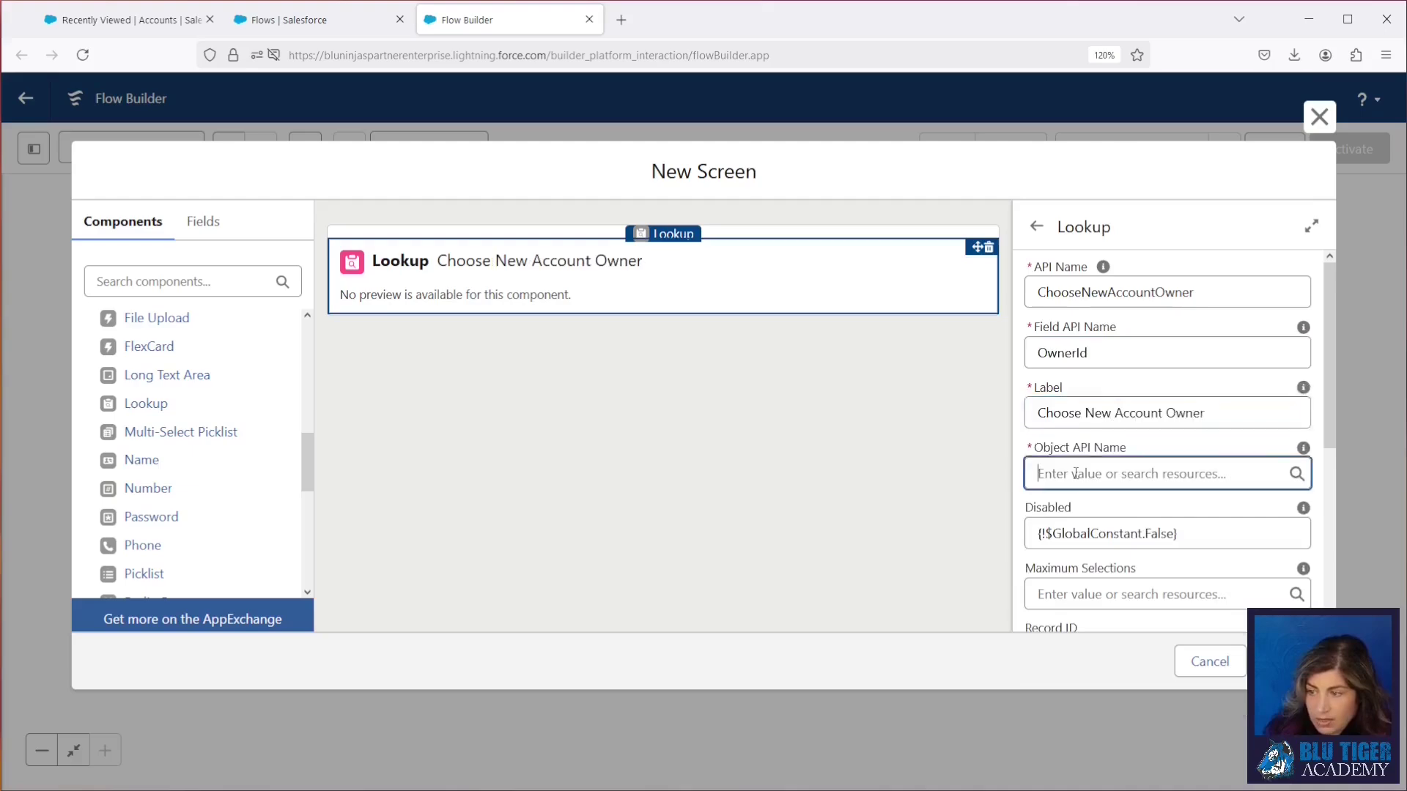
text(Account)
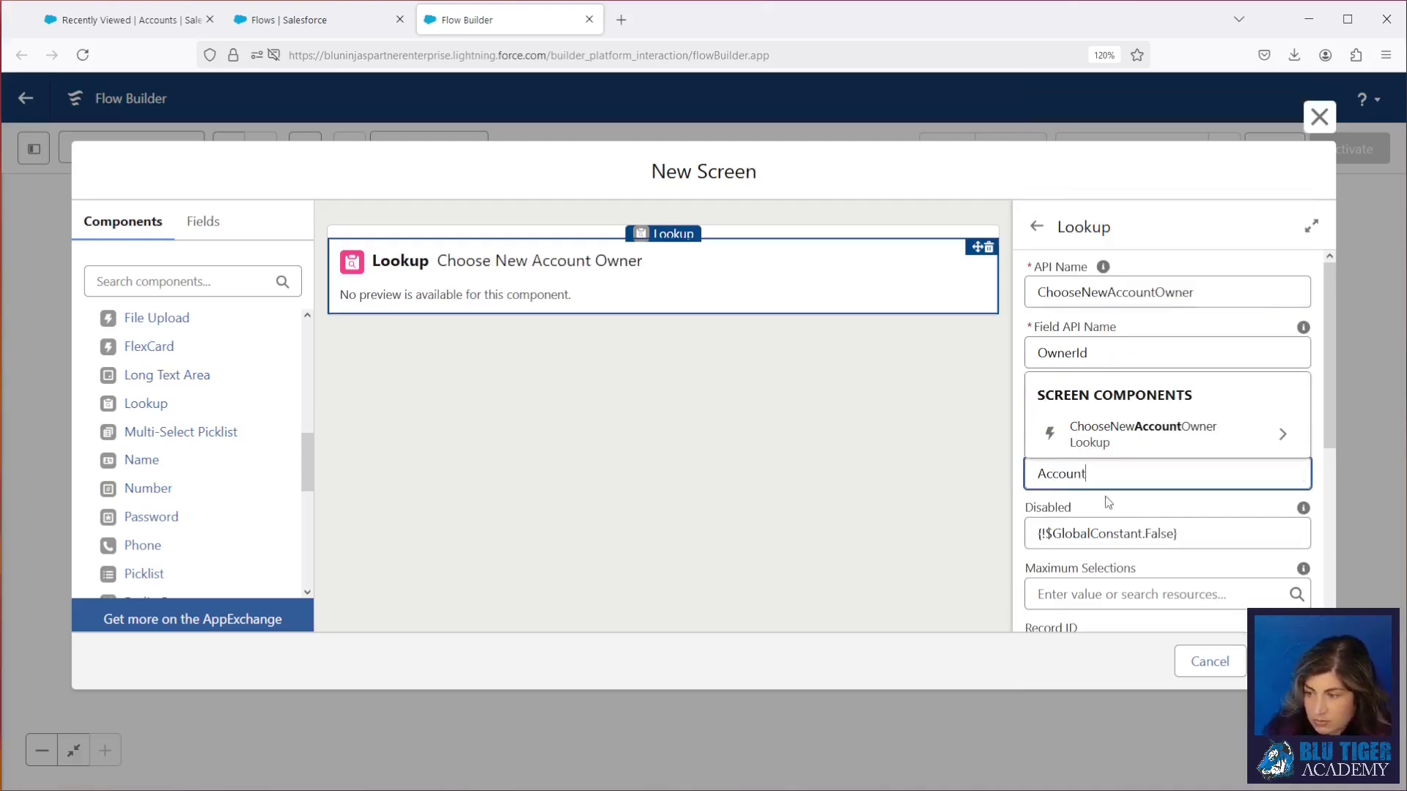
click(1108, 503)
scroll(1109, 503, down, 3)
click(1108, 560)
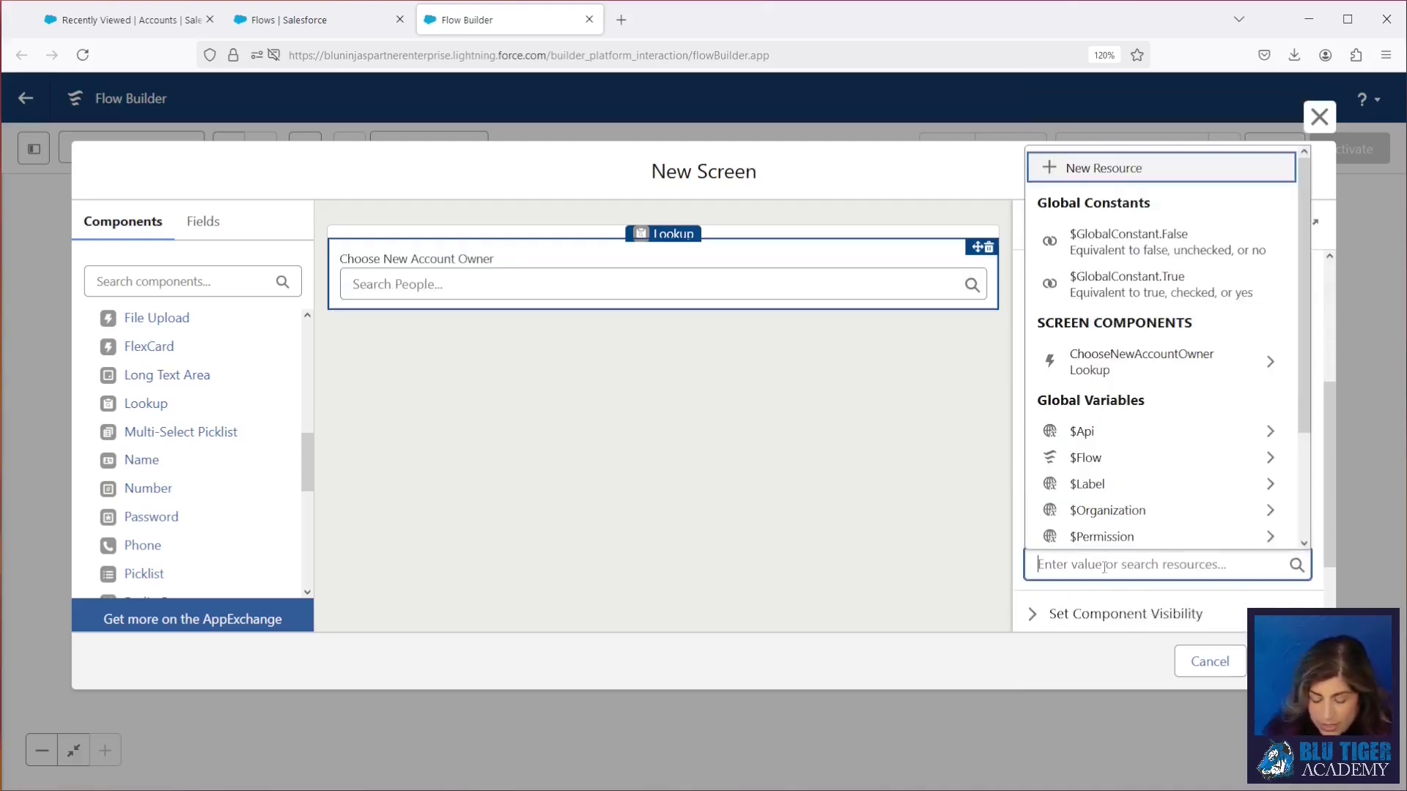
text(true)
click(1129, 524)
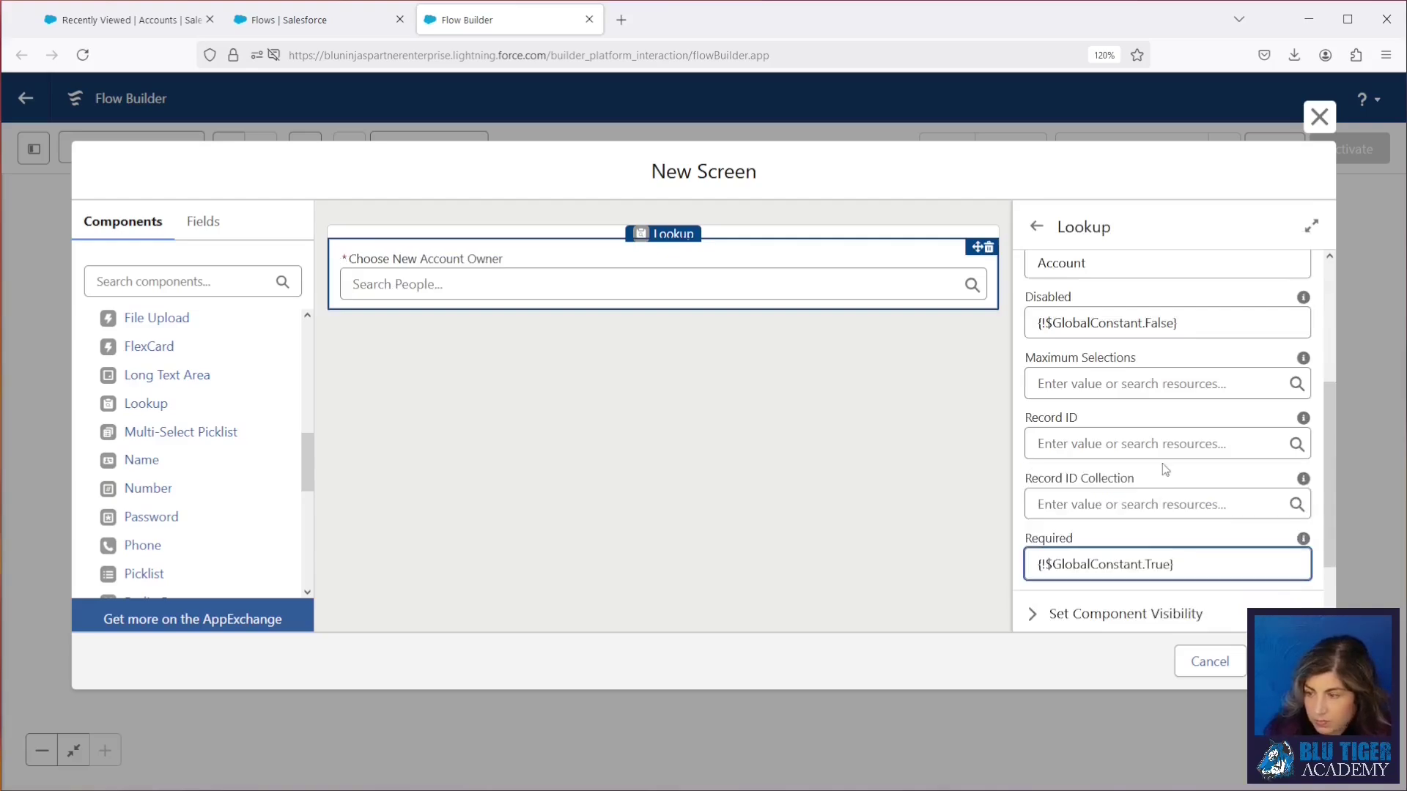
scroll(264, 466, down, 5)
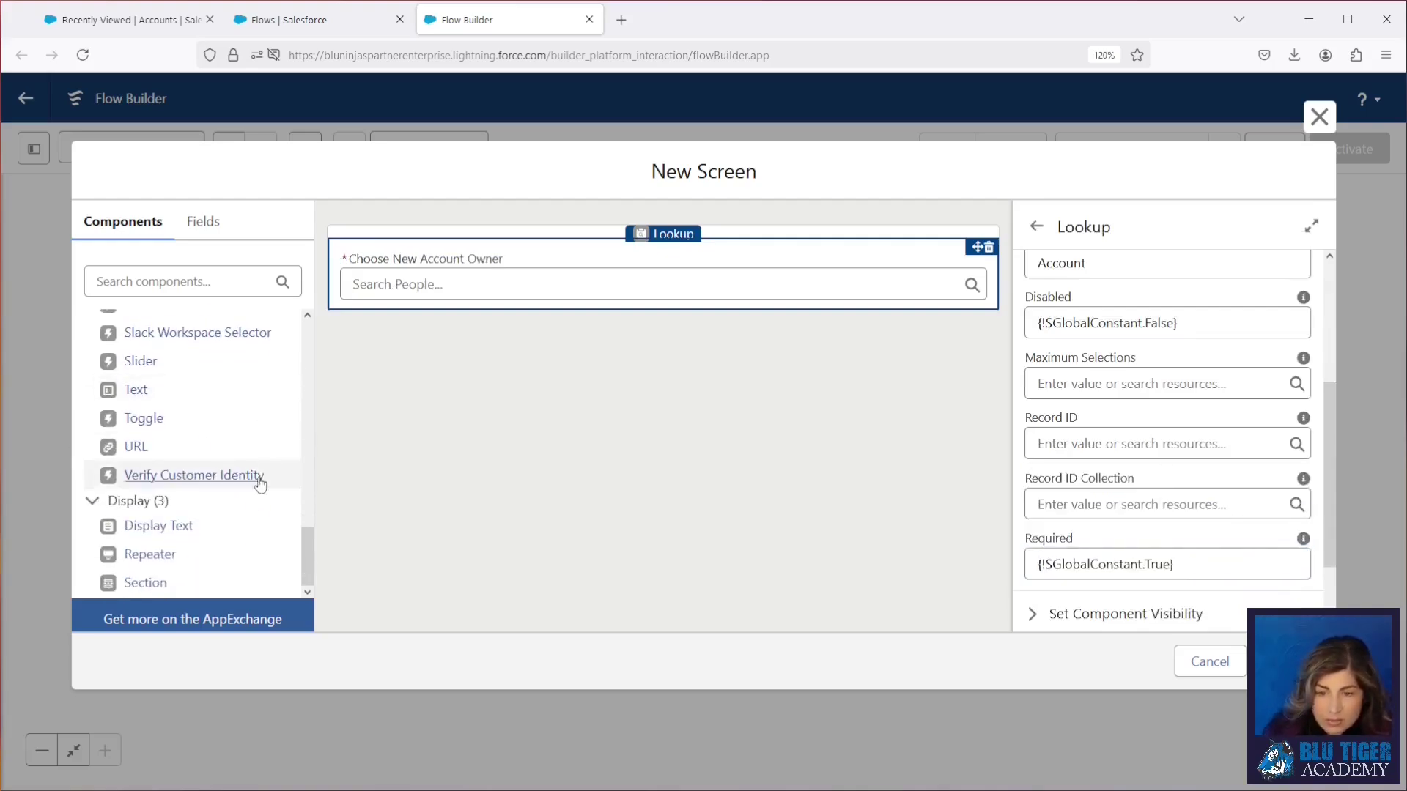
Add a three-column 3/6/3 section and move the owner lookup into the middle column.
drag(213, 583, 559, 260)
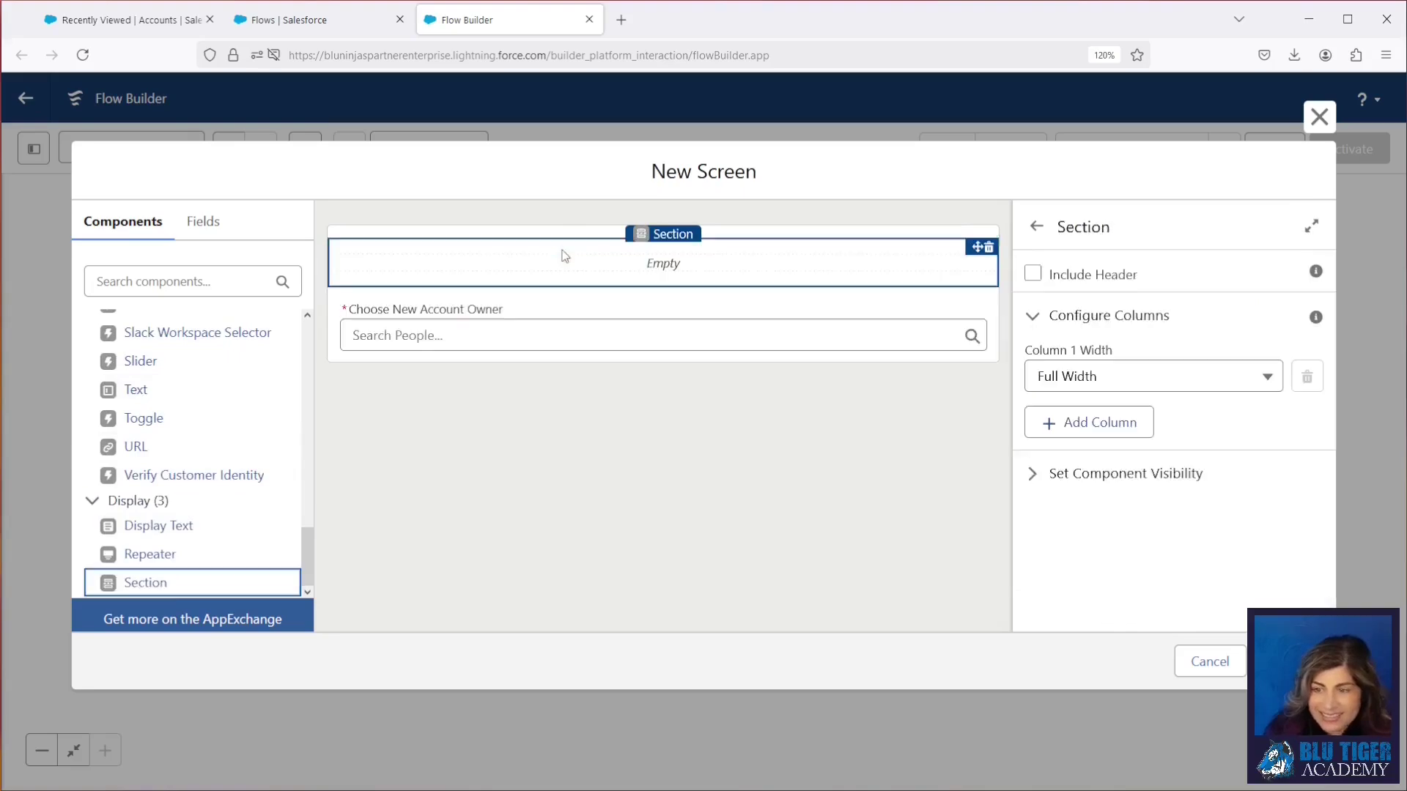
click(1128, 480)
click(1128, 480)
click(1151, 432)
click(1099, 651)
click(1150, 375)
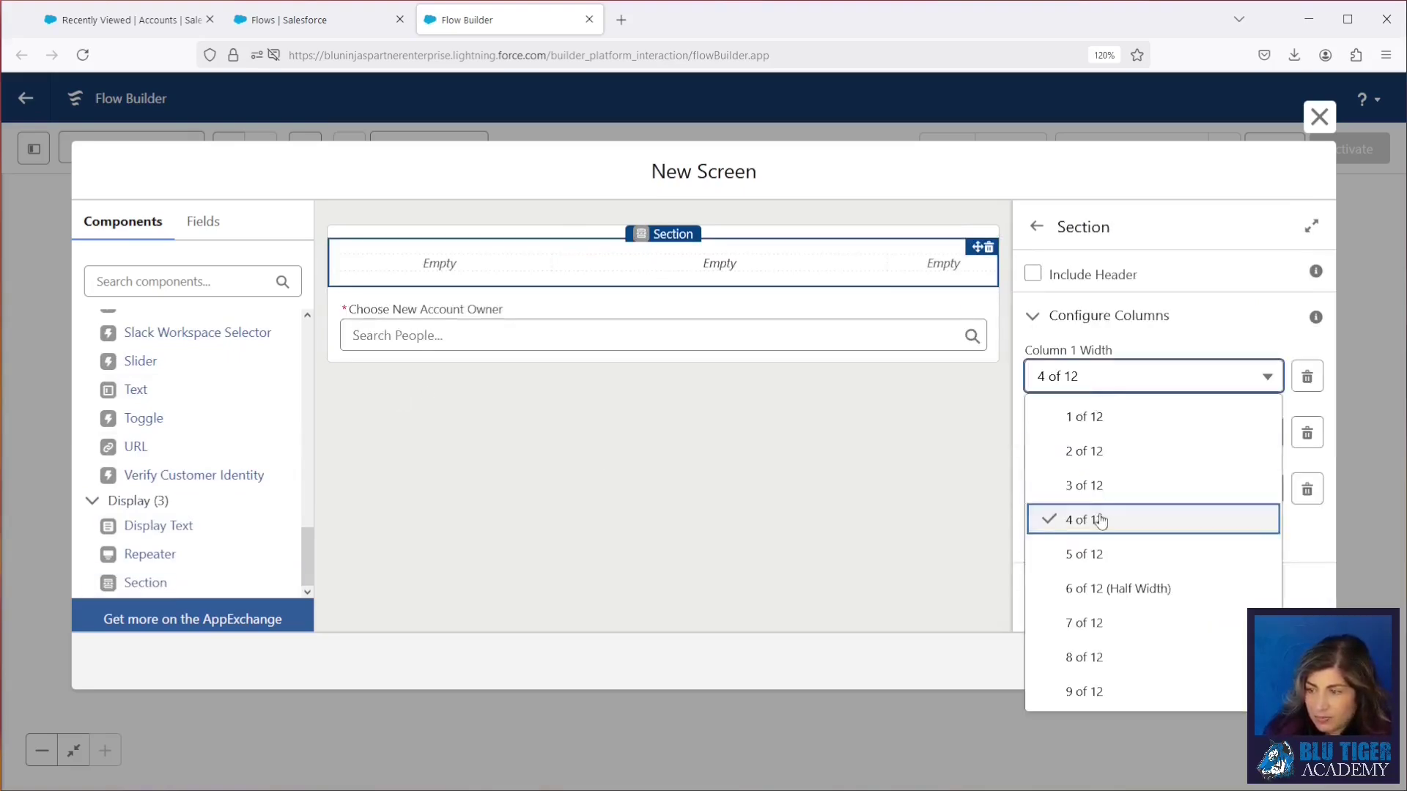
click(1093, 481)
click(1150, 488)
click(1083, 597)
drag(574, 335, 601, 271)
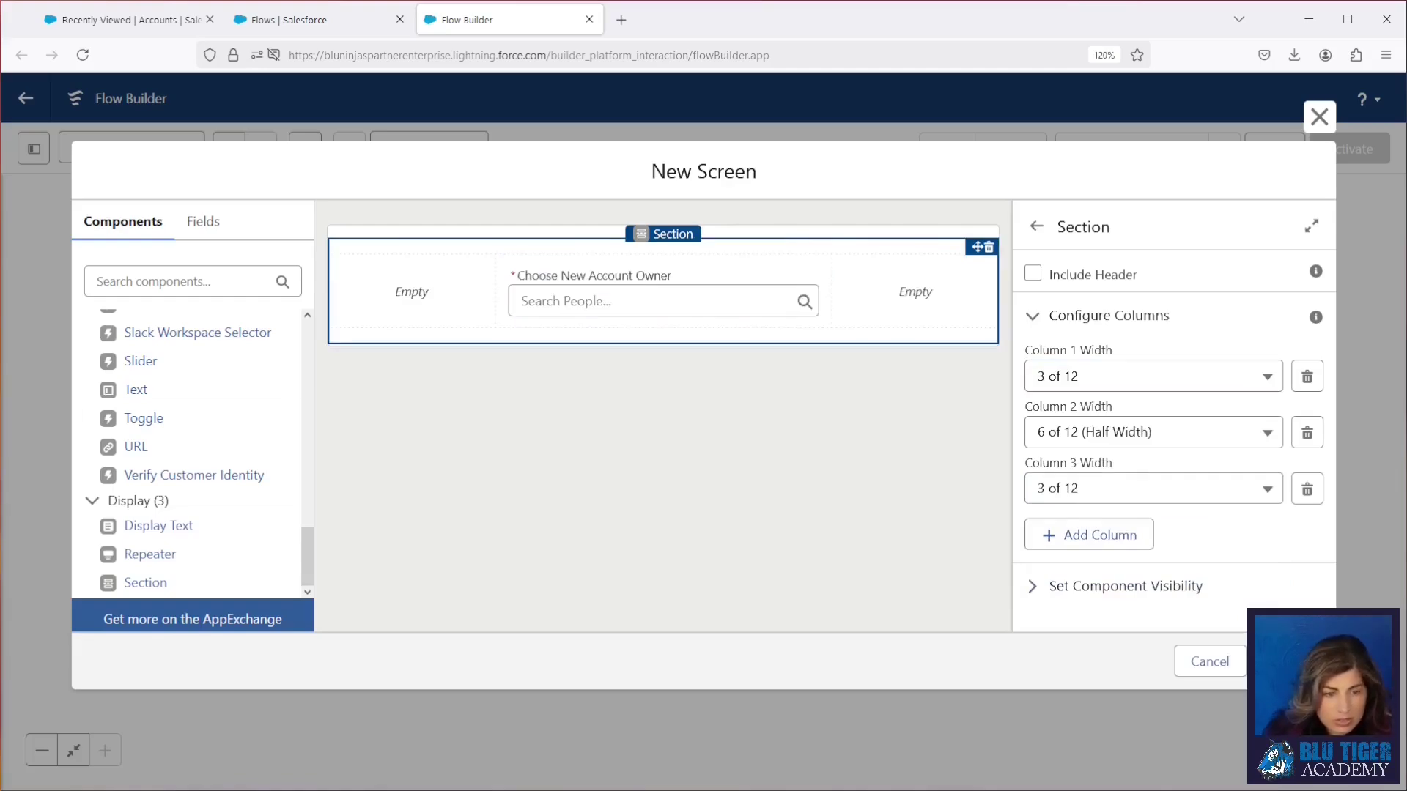
Add an Update Records element labelled 'Update Account Owner' after the screen.
click(1287, 661)
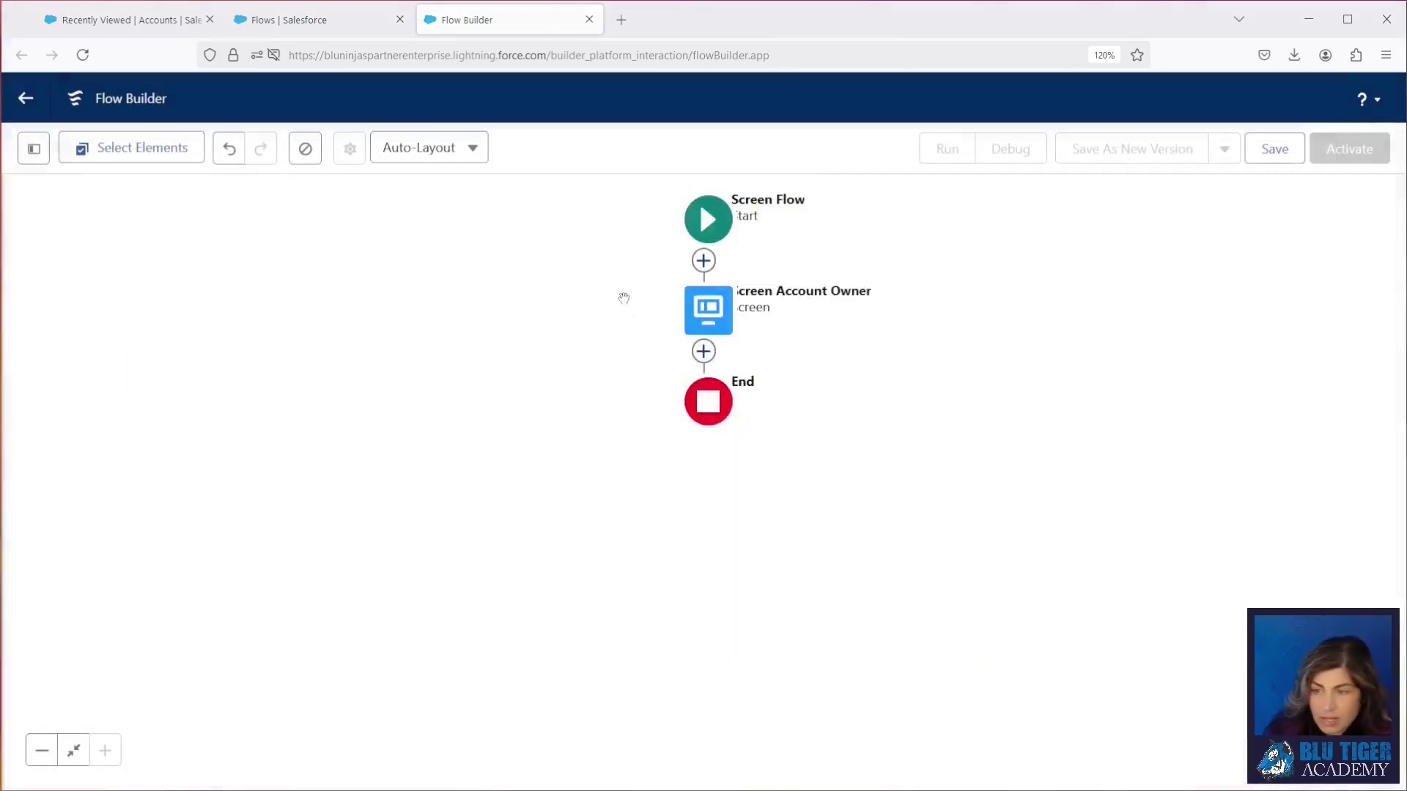
click(703, 351)
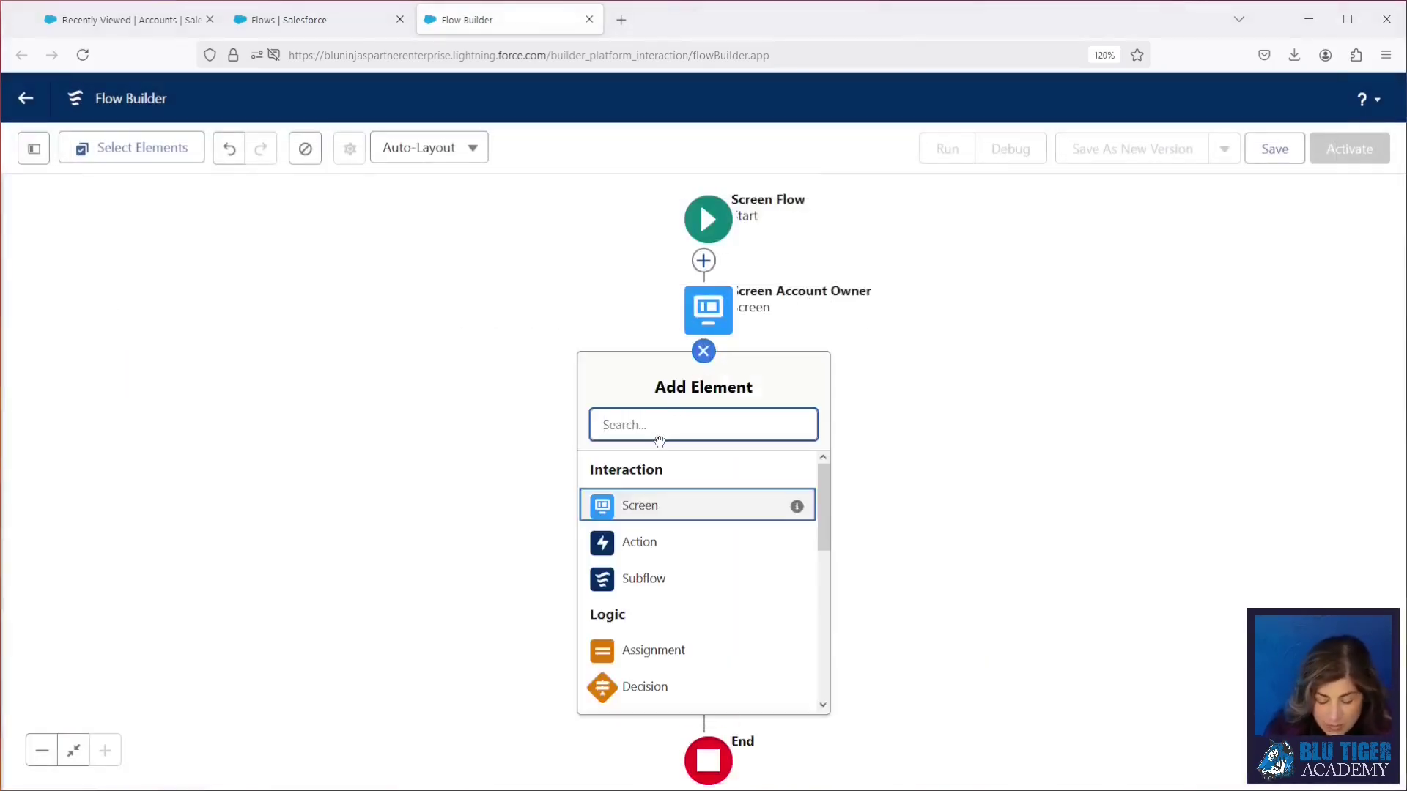
text(Update)
click(667, 471)
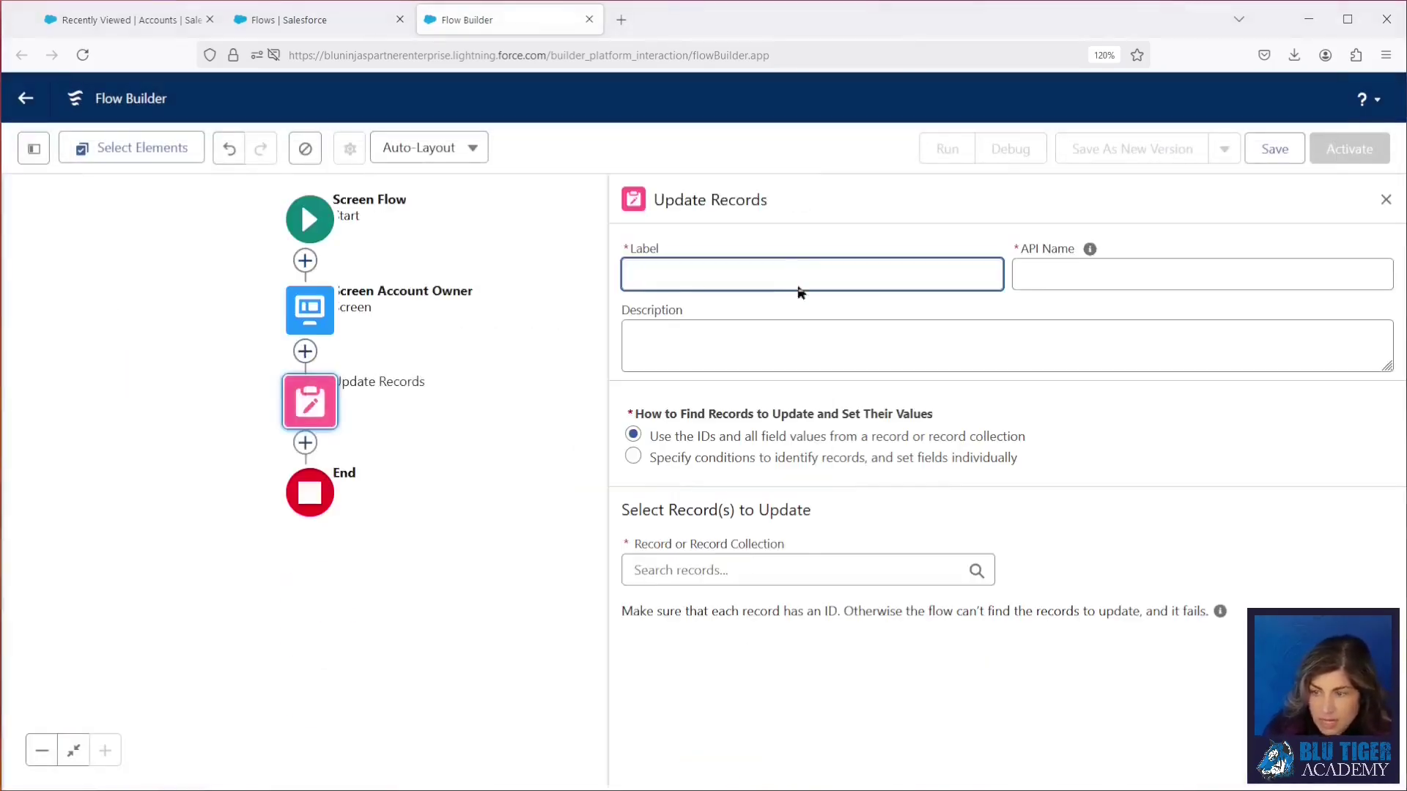
text(Update Account Owner)
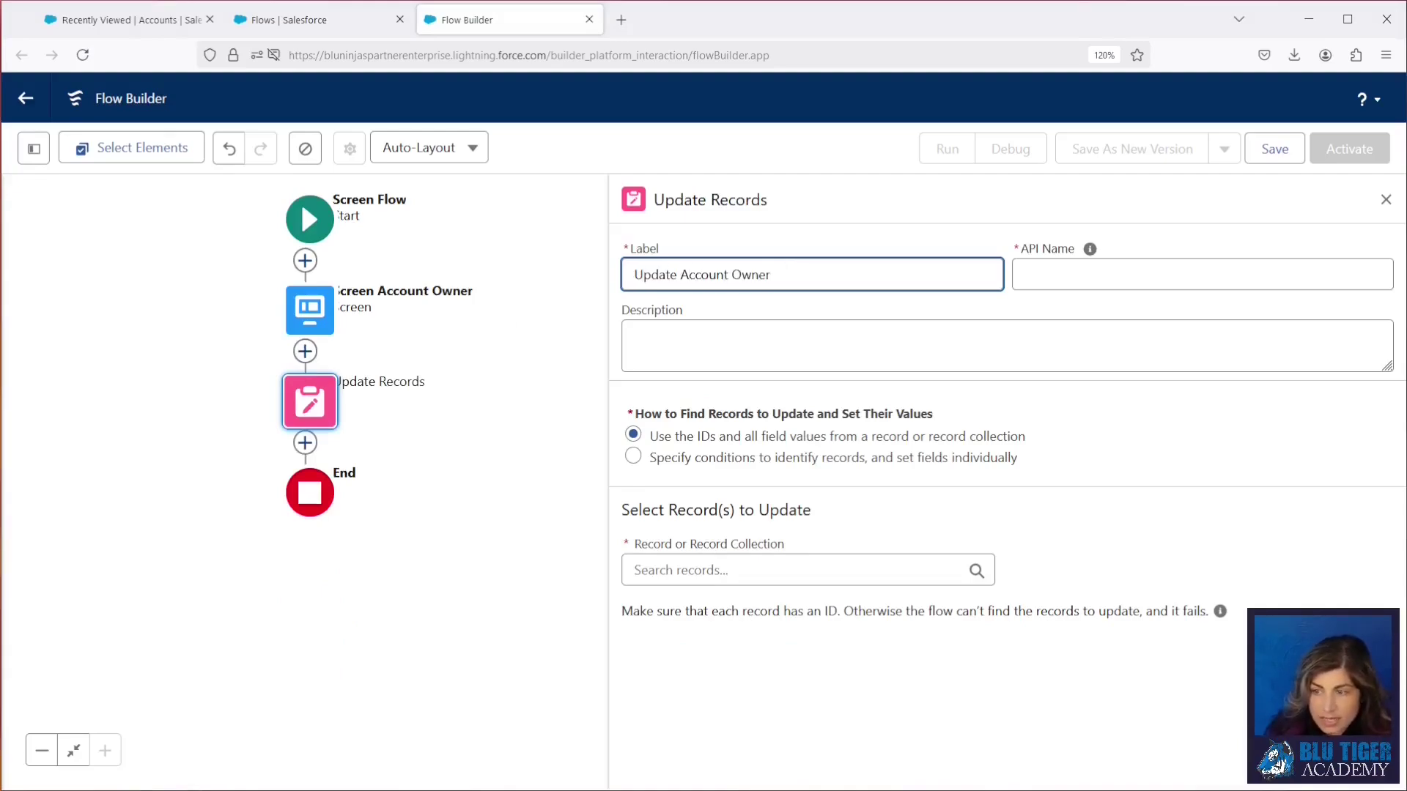
key(Tab)
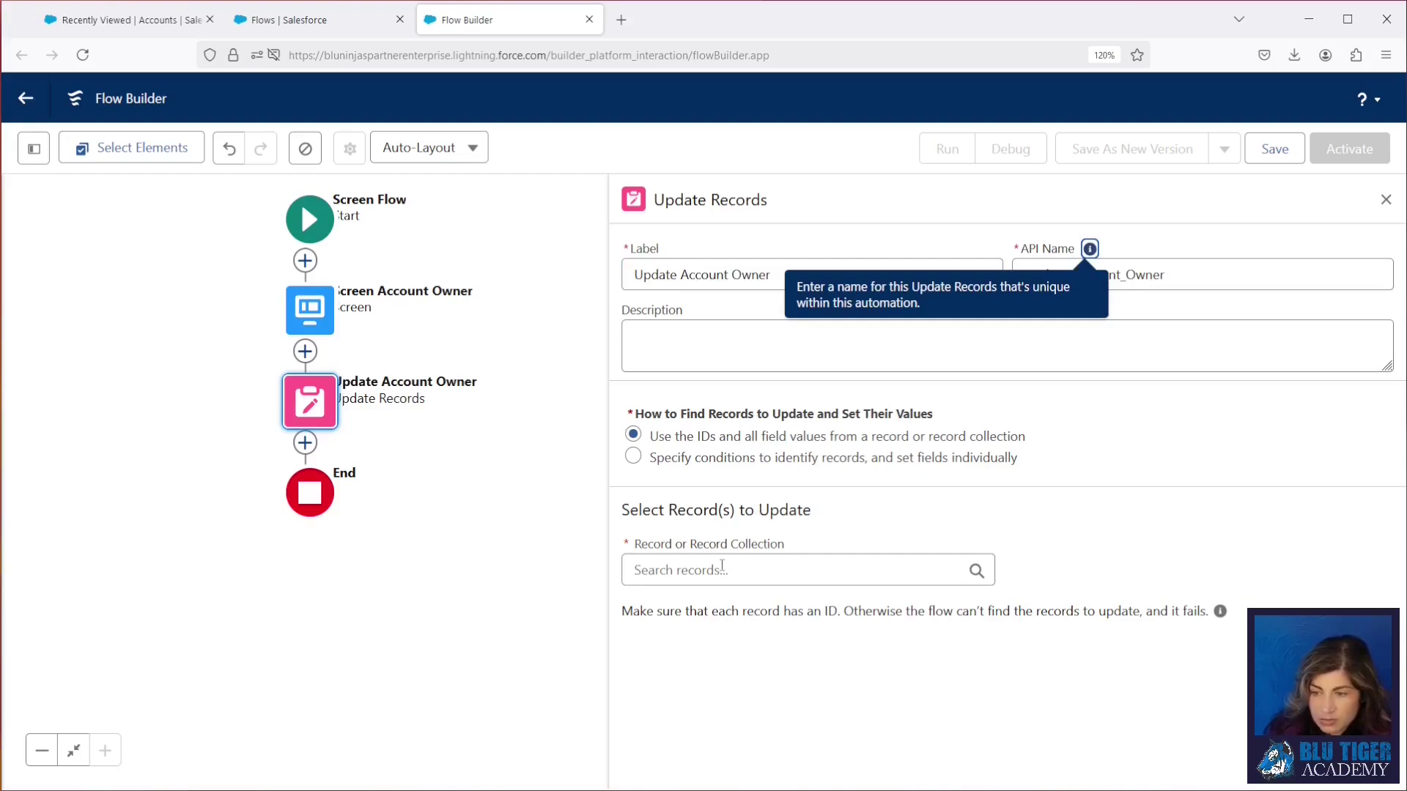
Filter Account records by conditions on Id, and start a new resource for the value.
click(633, 457)
click(693, 566)
text(Acc)
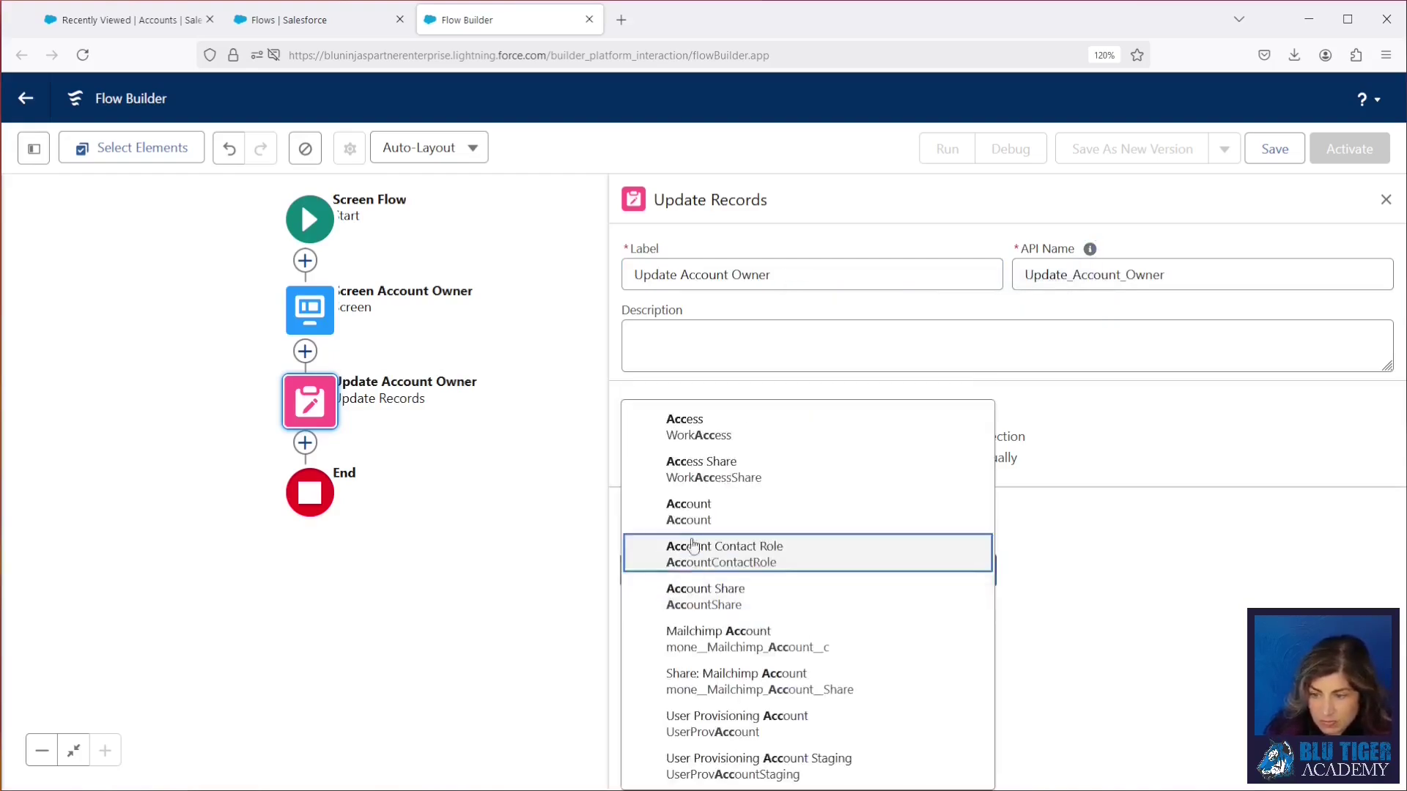
click(692, 512)
scroll(842, 539, down, 3)
click(722, 559)
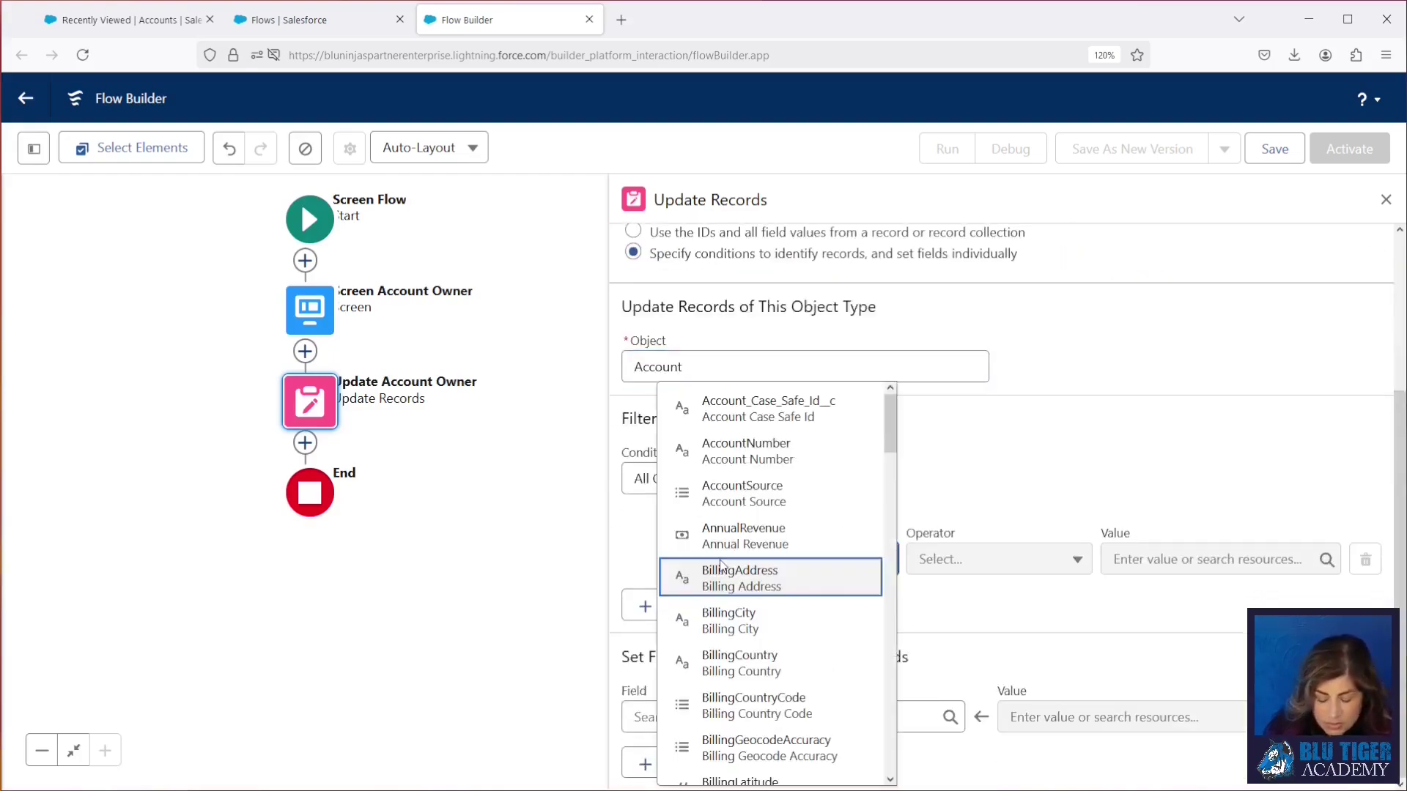
text(Id)
click(733, 549)
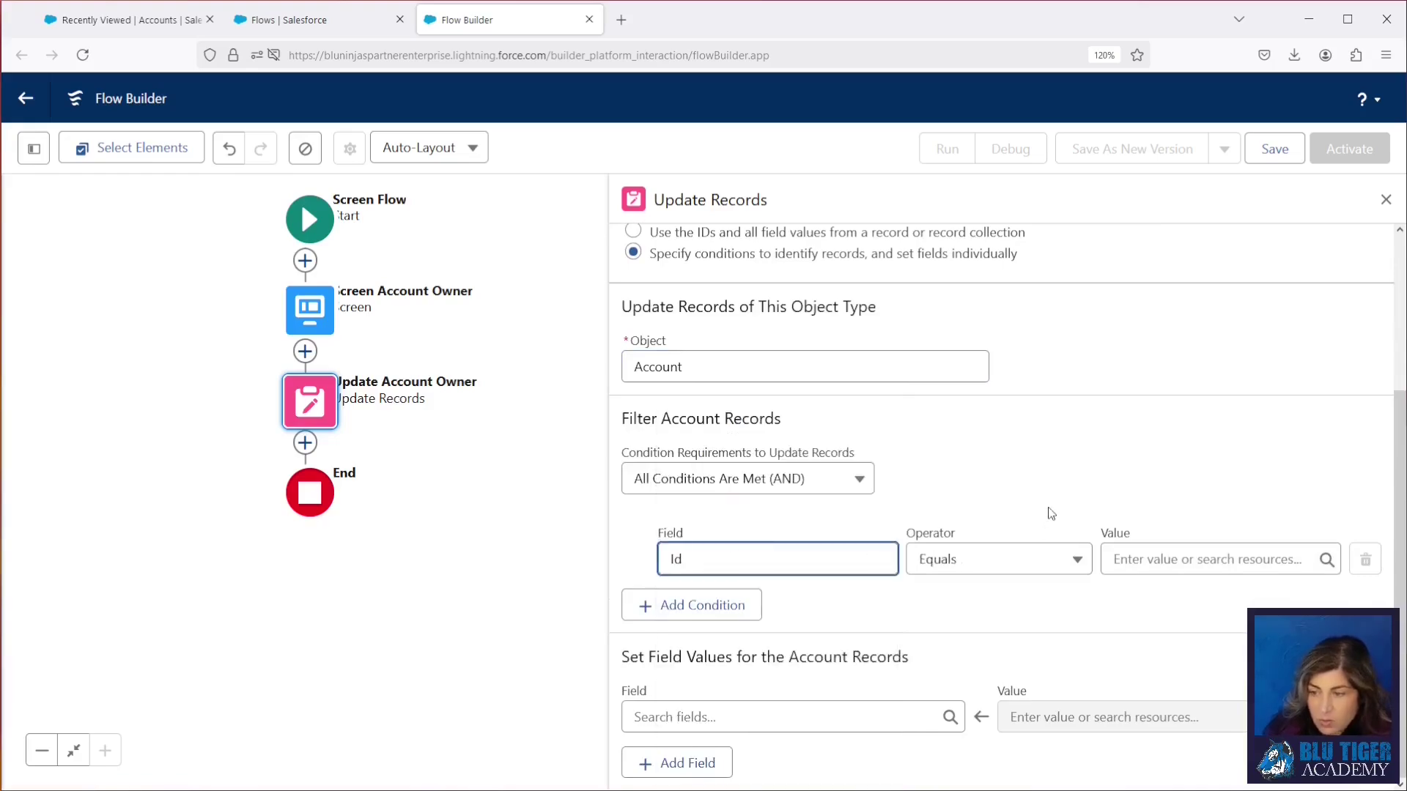
click(1172, 559)
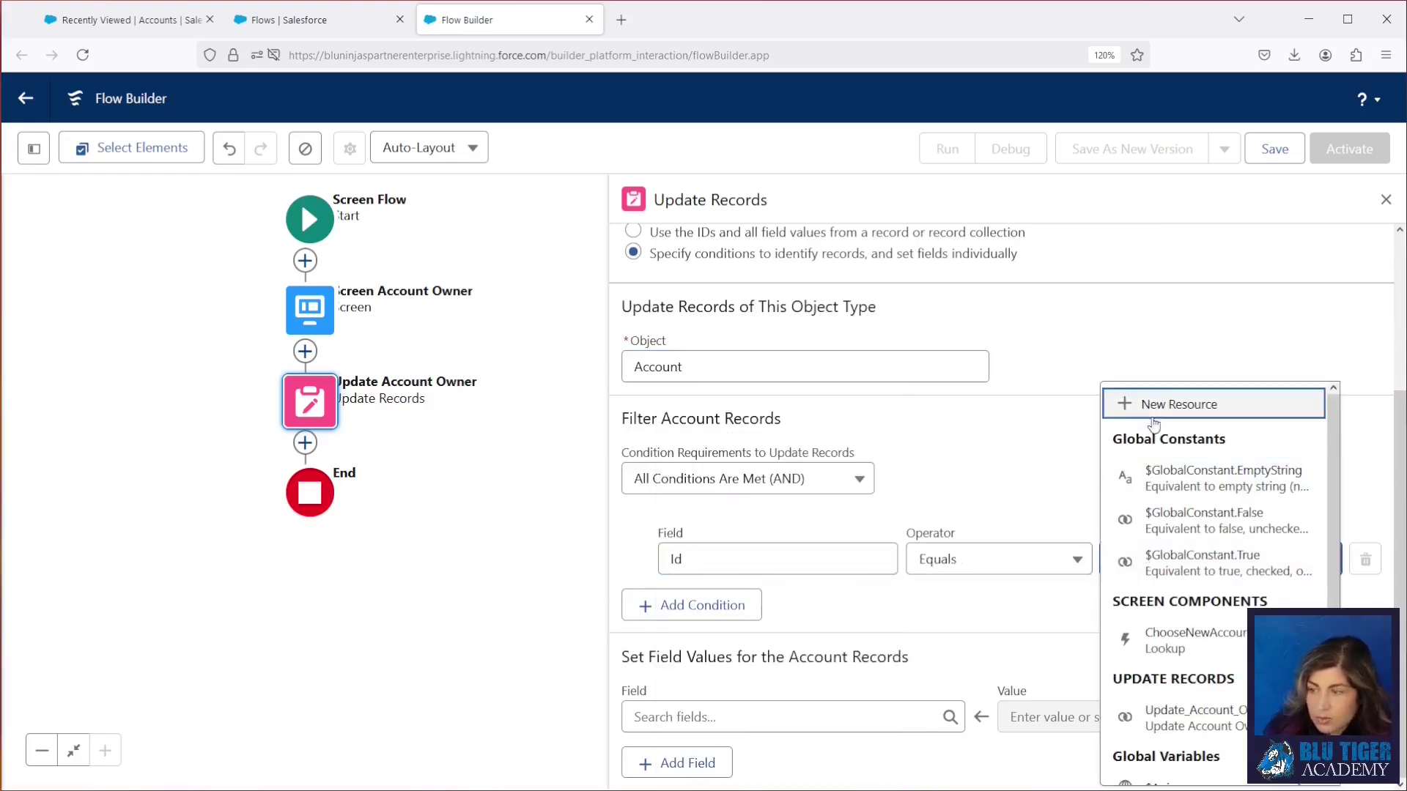
click(1172, 405)
Make the new resource a Variable named 'ids'.
click(513, 345)
click(449, 380)
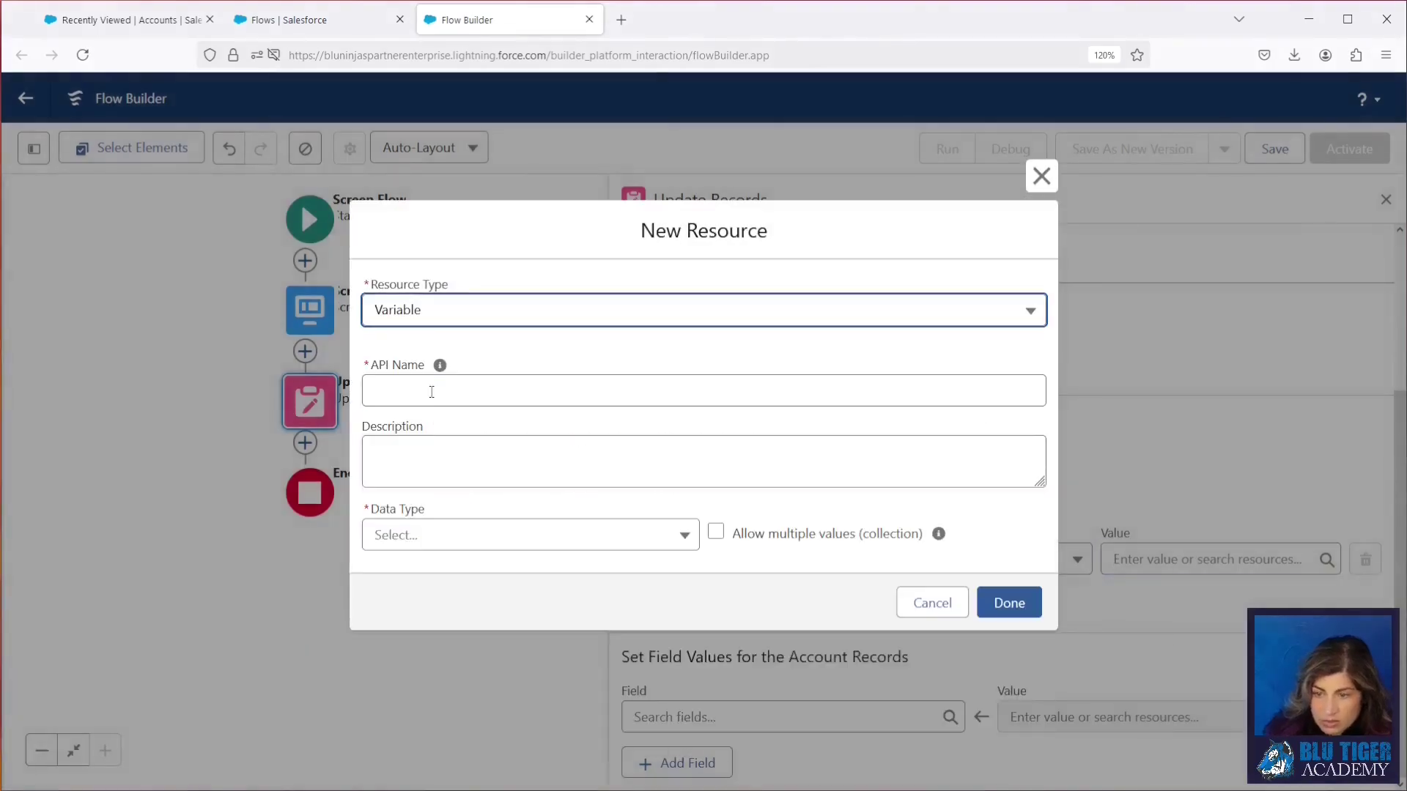
click(431, 392)
text(ids)
click(506, 352)
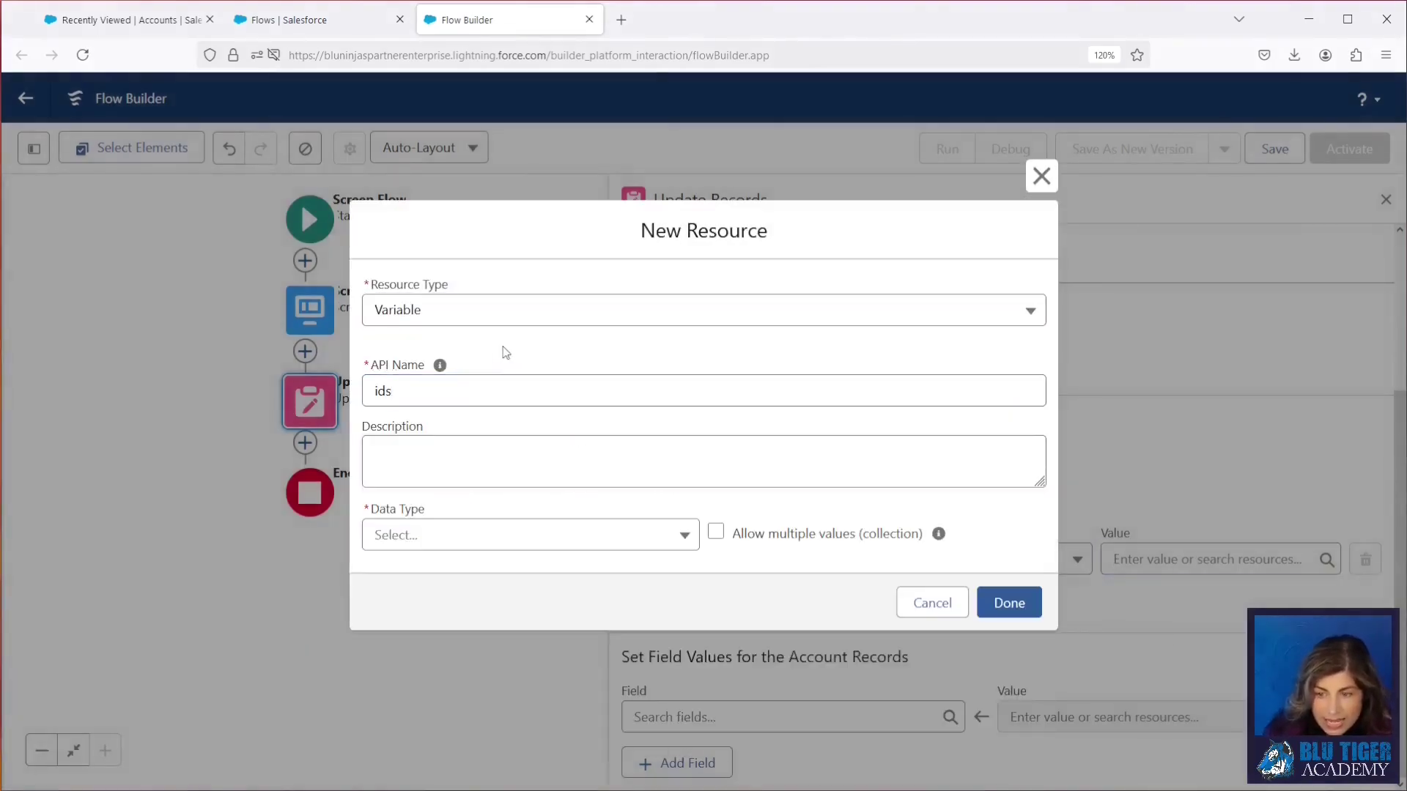
drag(406, 389, 358, 384)
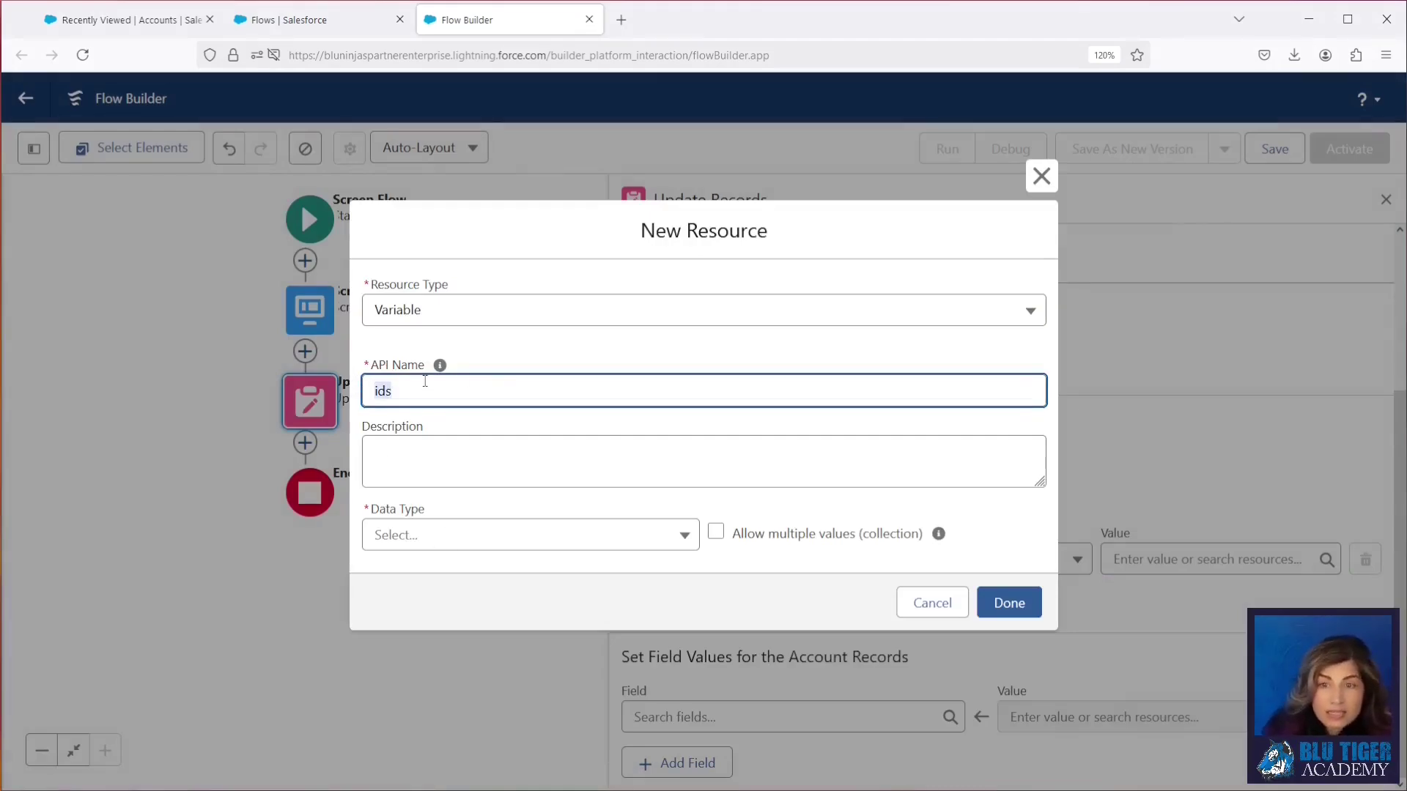
click(126, 20)
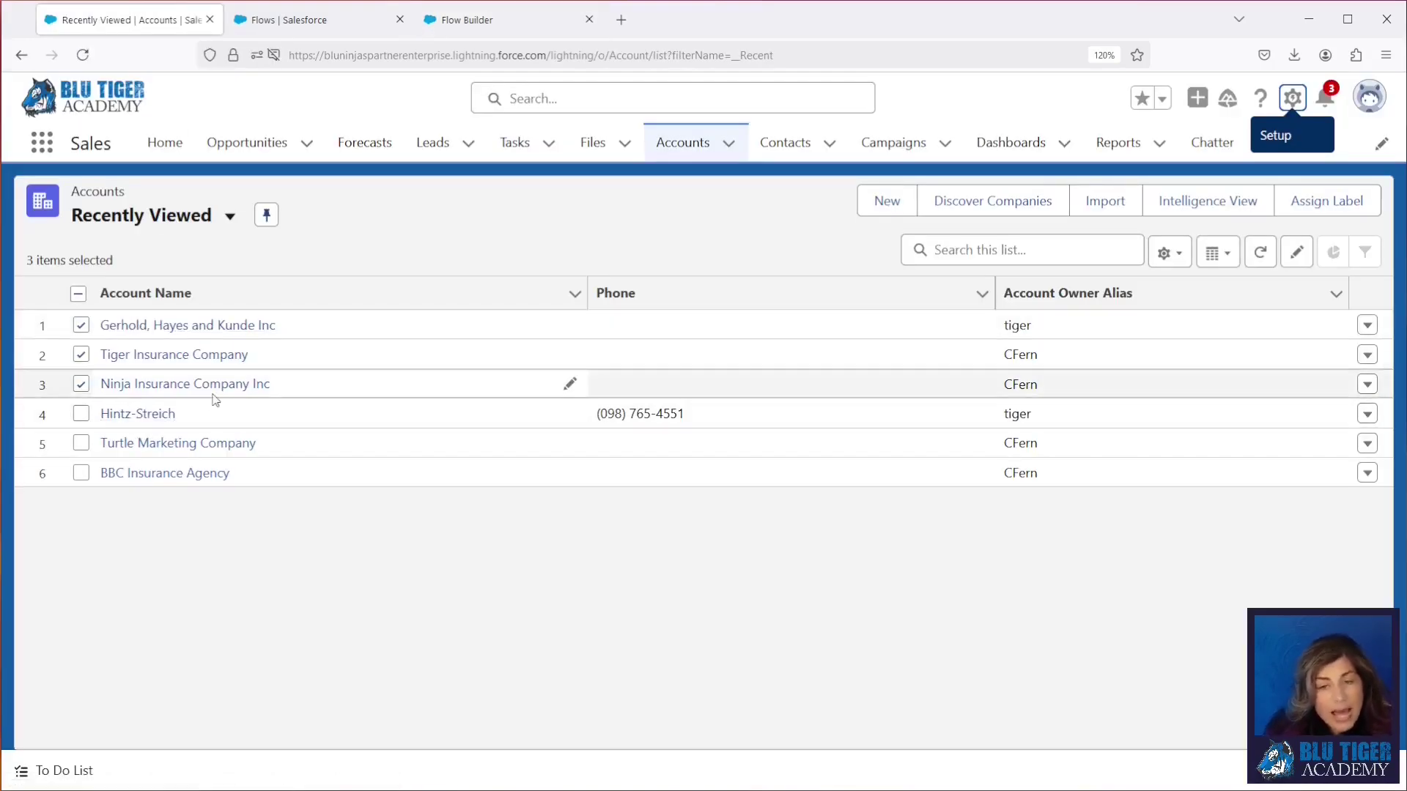
click(451, 20)
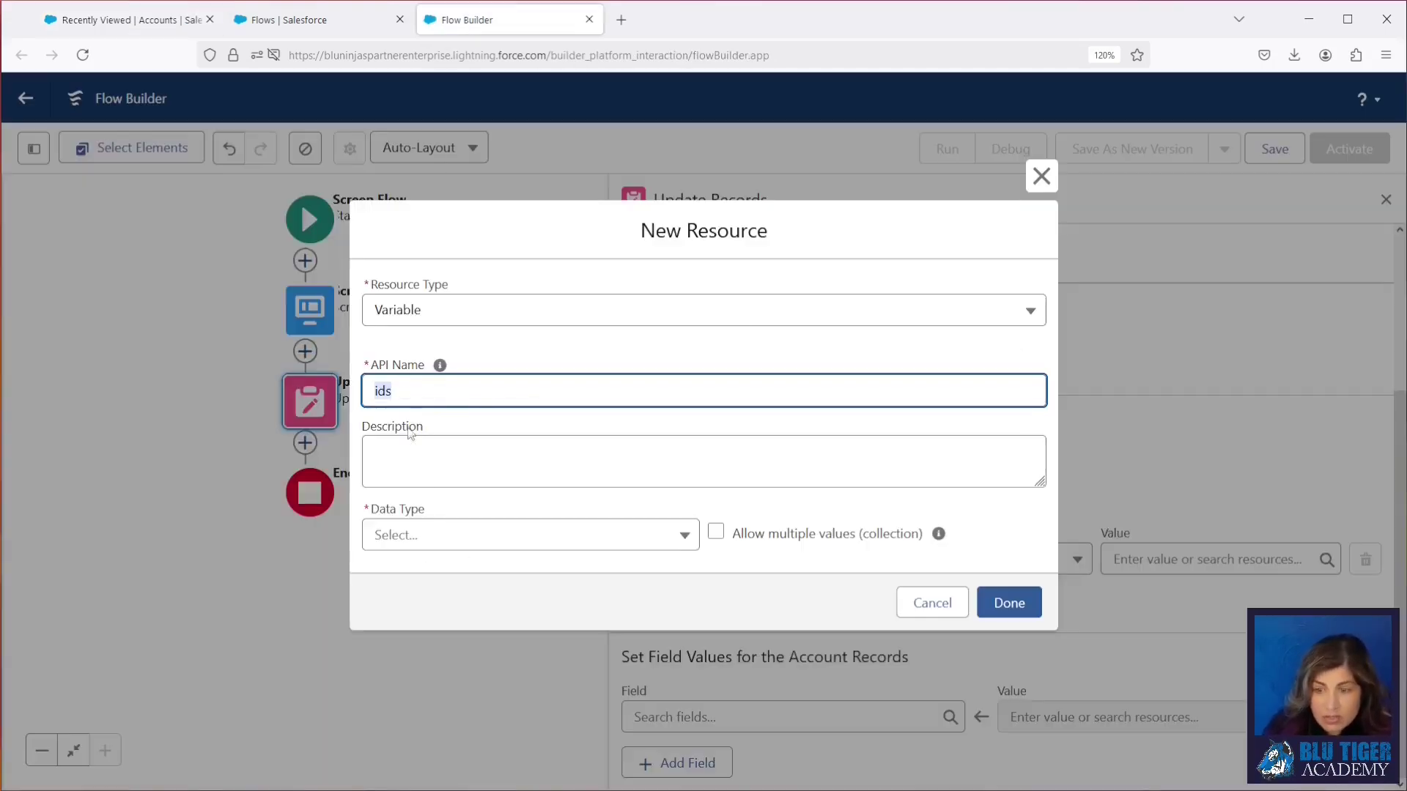
click(407, 393)
Set 'ids' to Text data type, allow multiple values, and make it available for input.
click(437, 548)
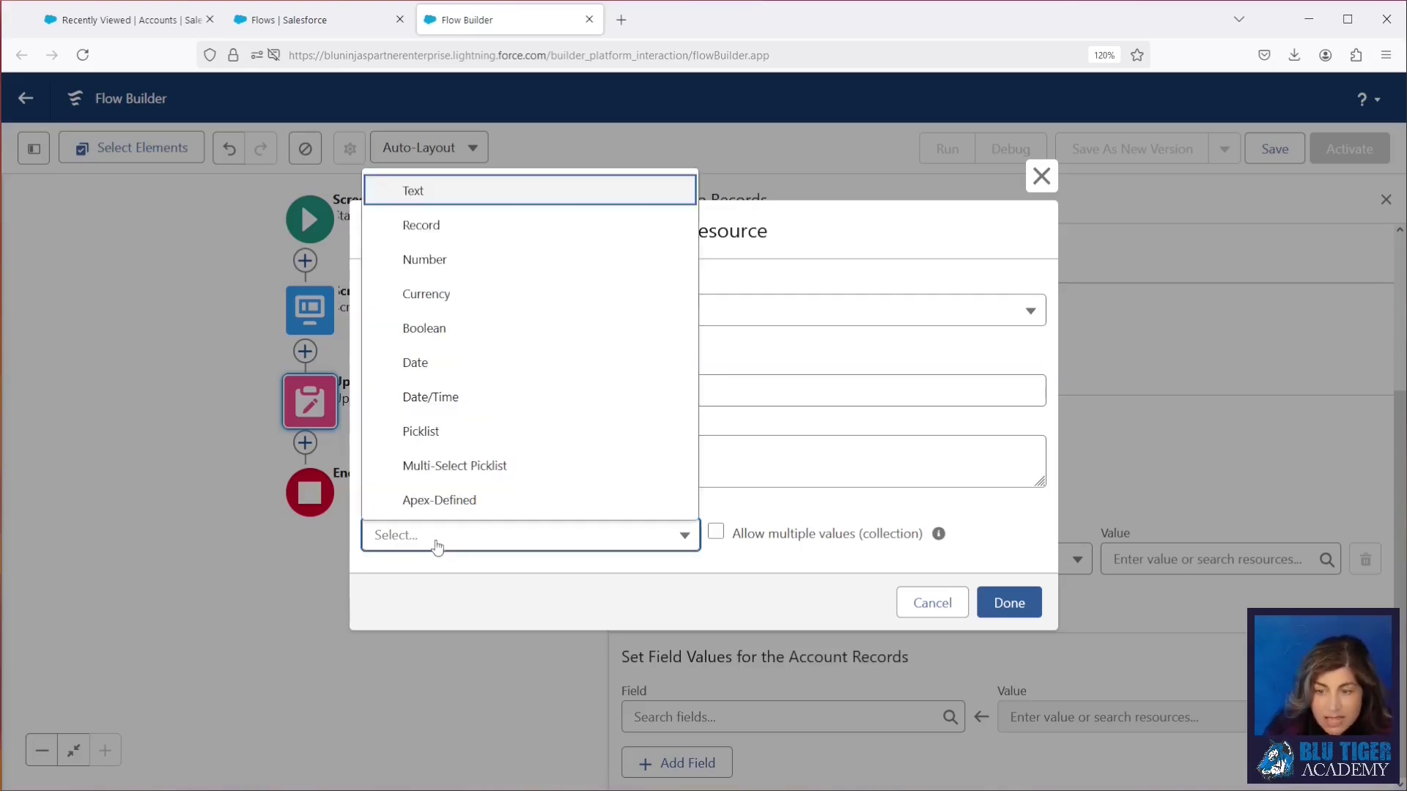
click(430, 193)
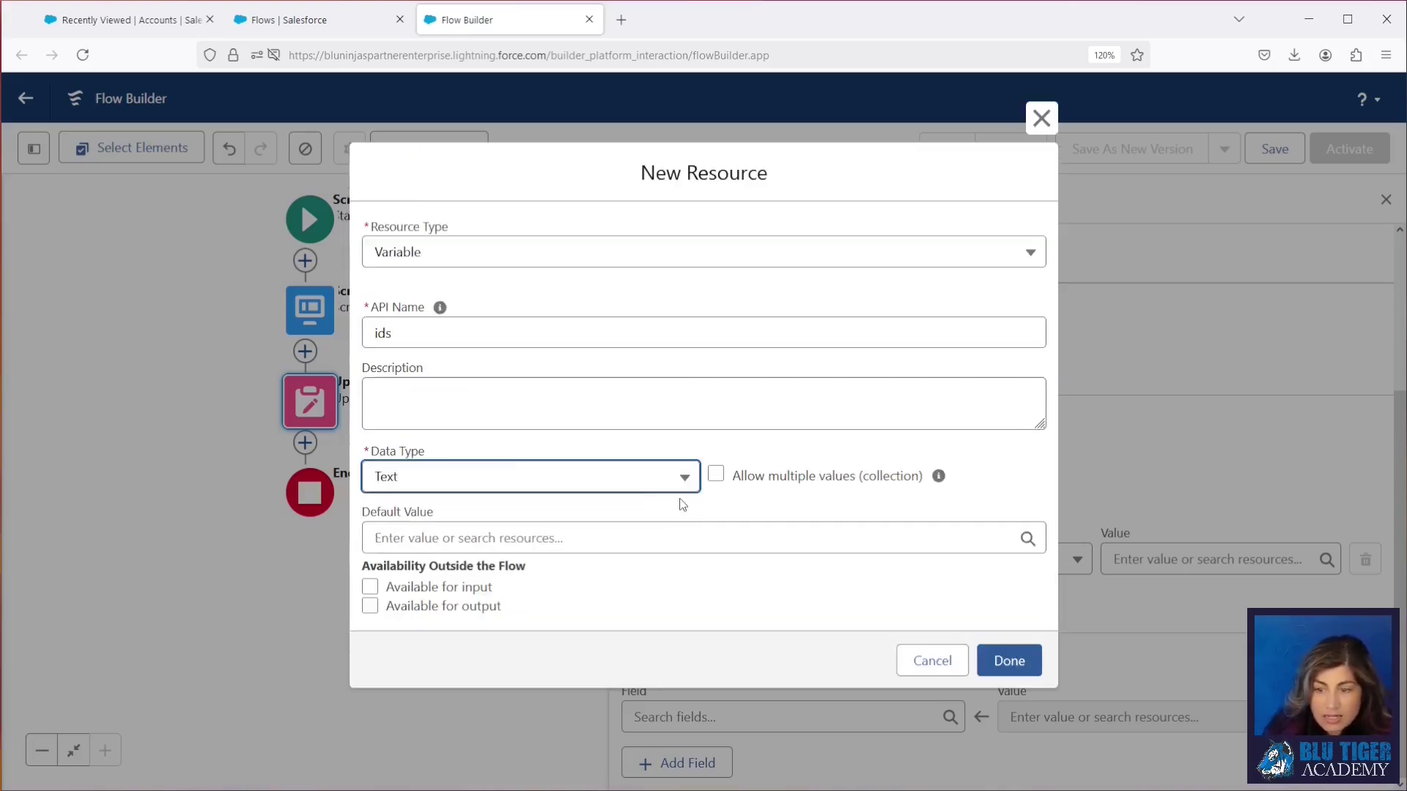
click(716, 478)
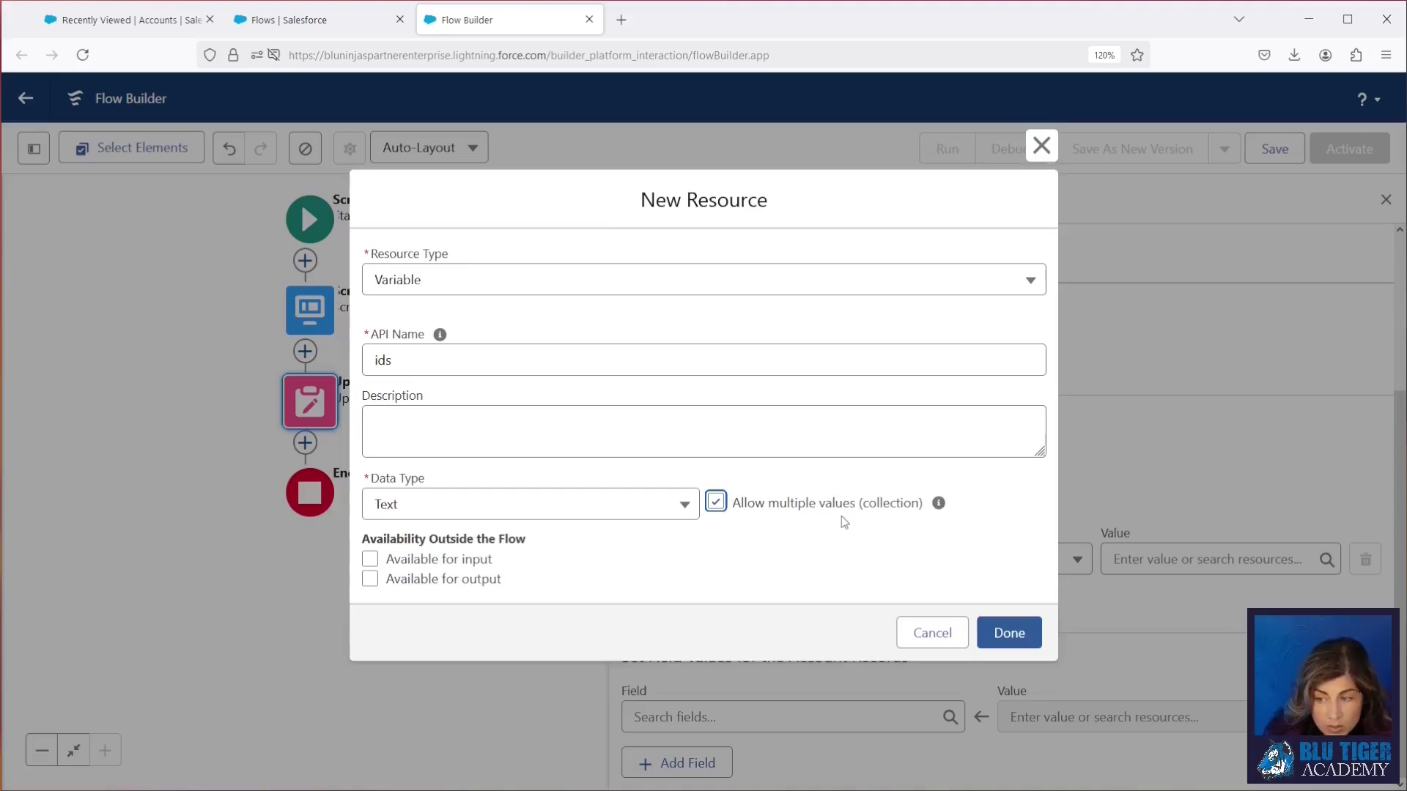
click(370, 559)
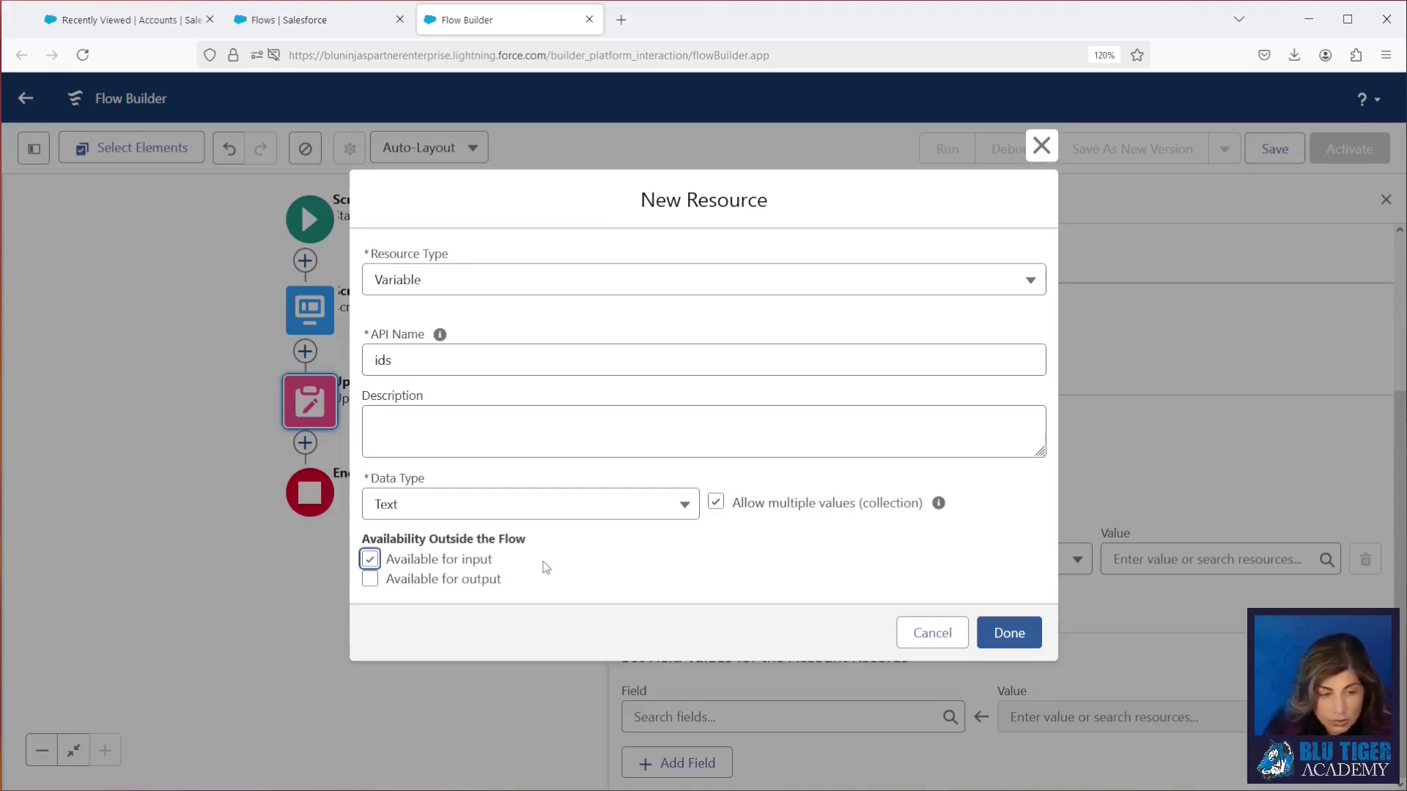
Save the 'ids' variable and set the filter to Id In ids.
click(1020, 635)
click(952, 561)
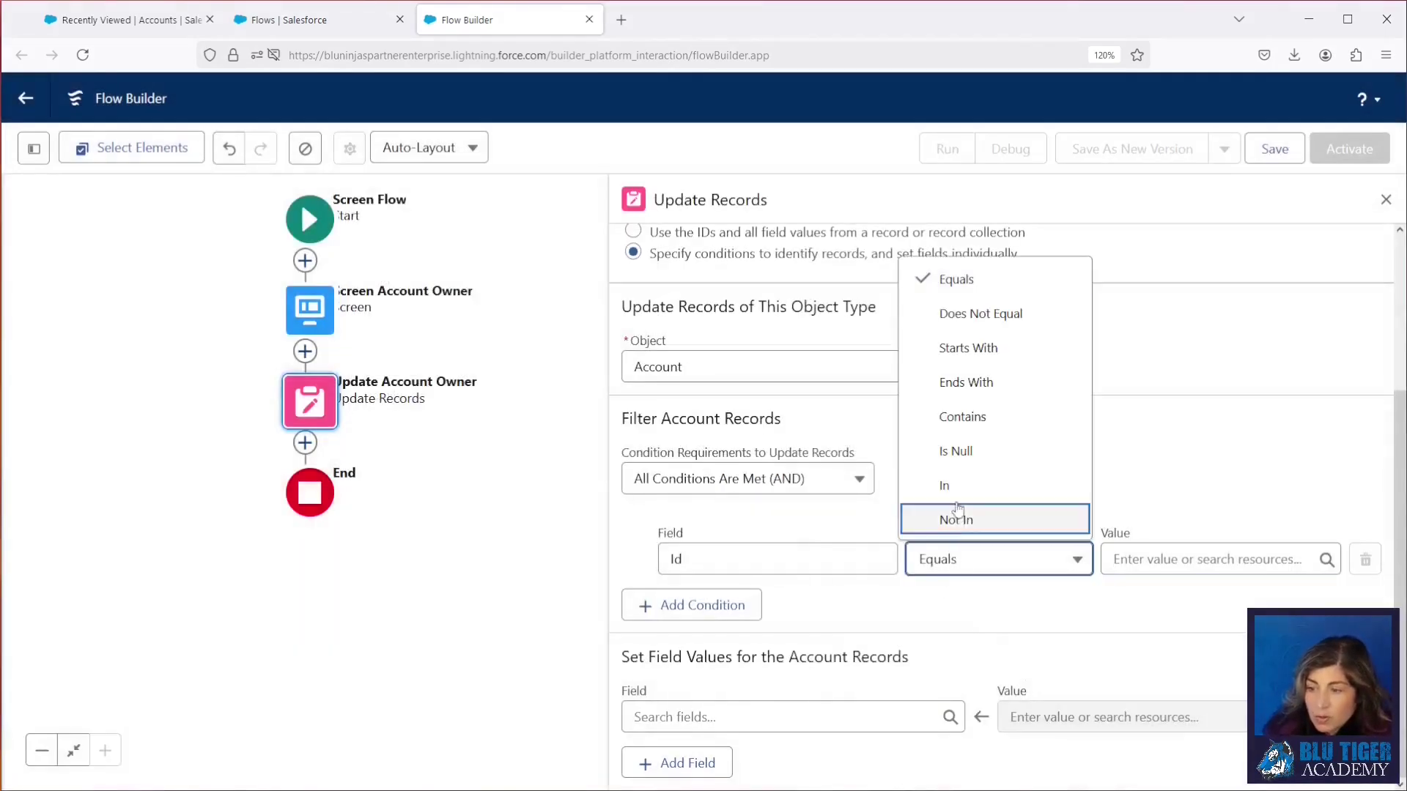
click(949, 486)
click(1173, 560)
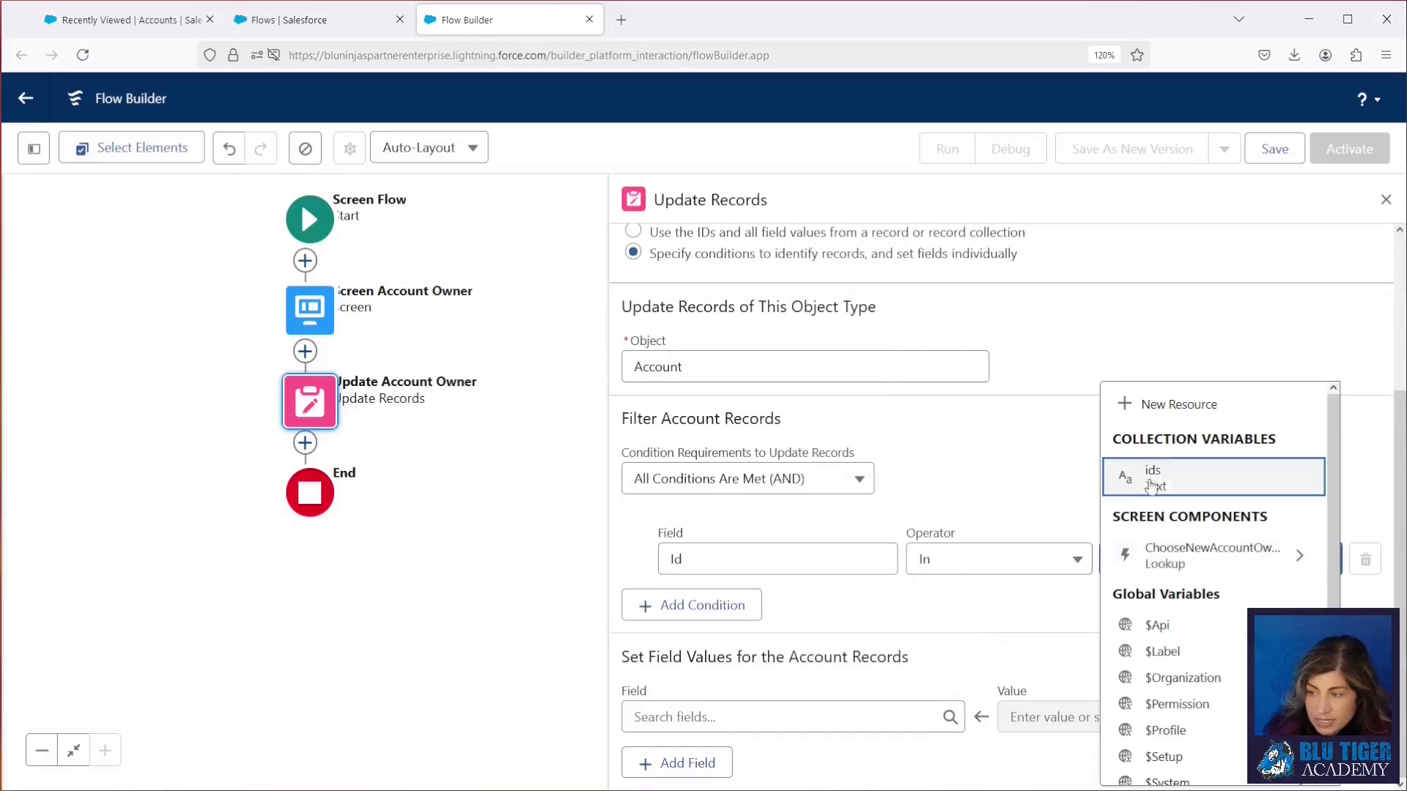
click(1151, 480)
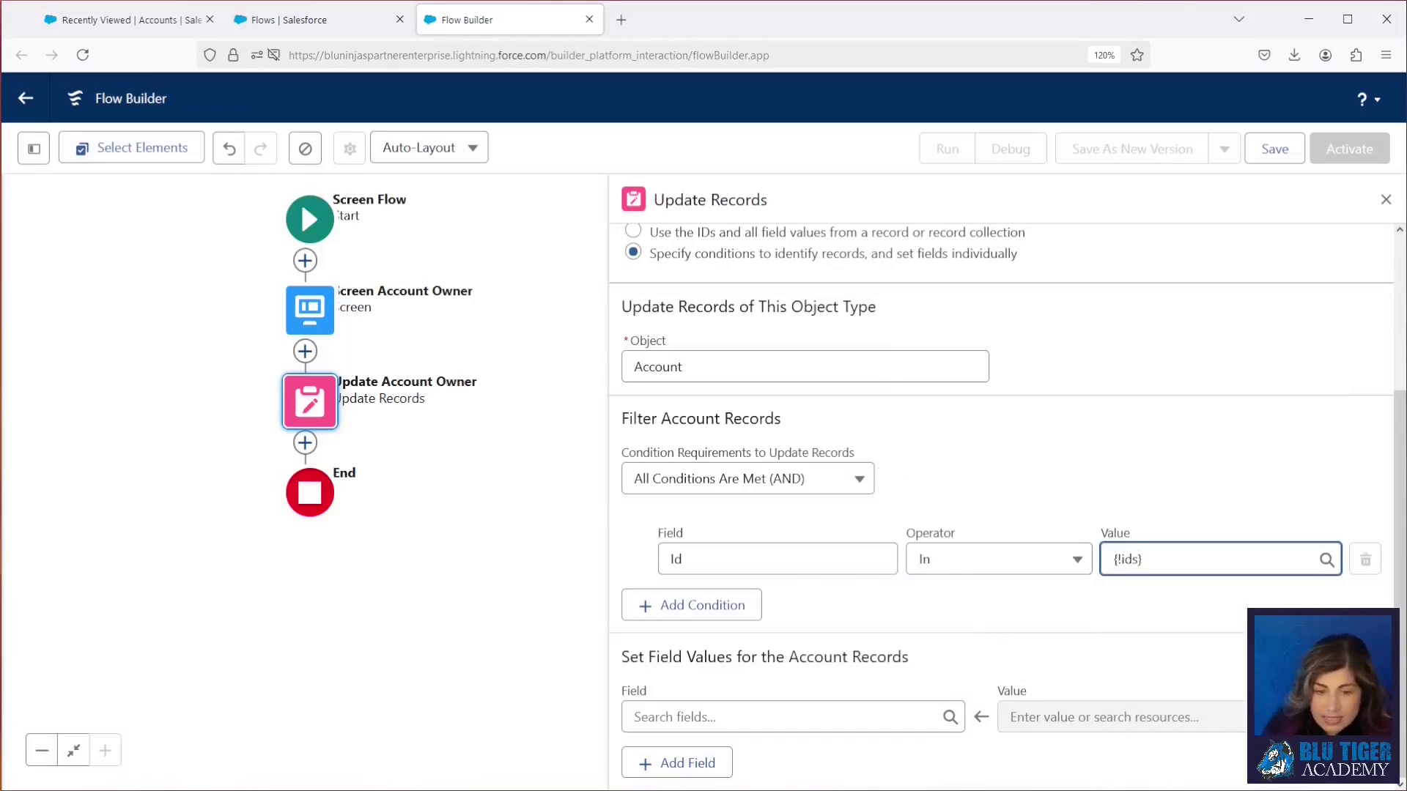
Set OwnerId to ChooseNewAccountOwner's recordId and save the flow.
click(710, 718)
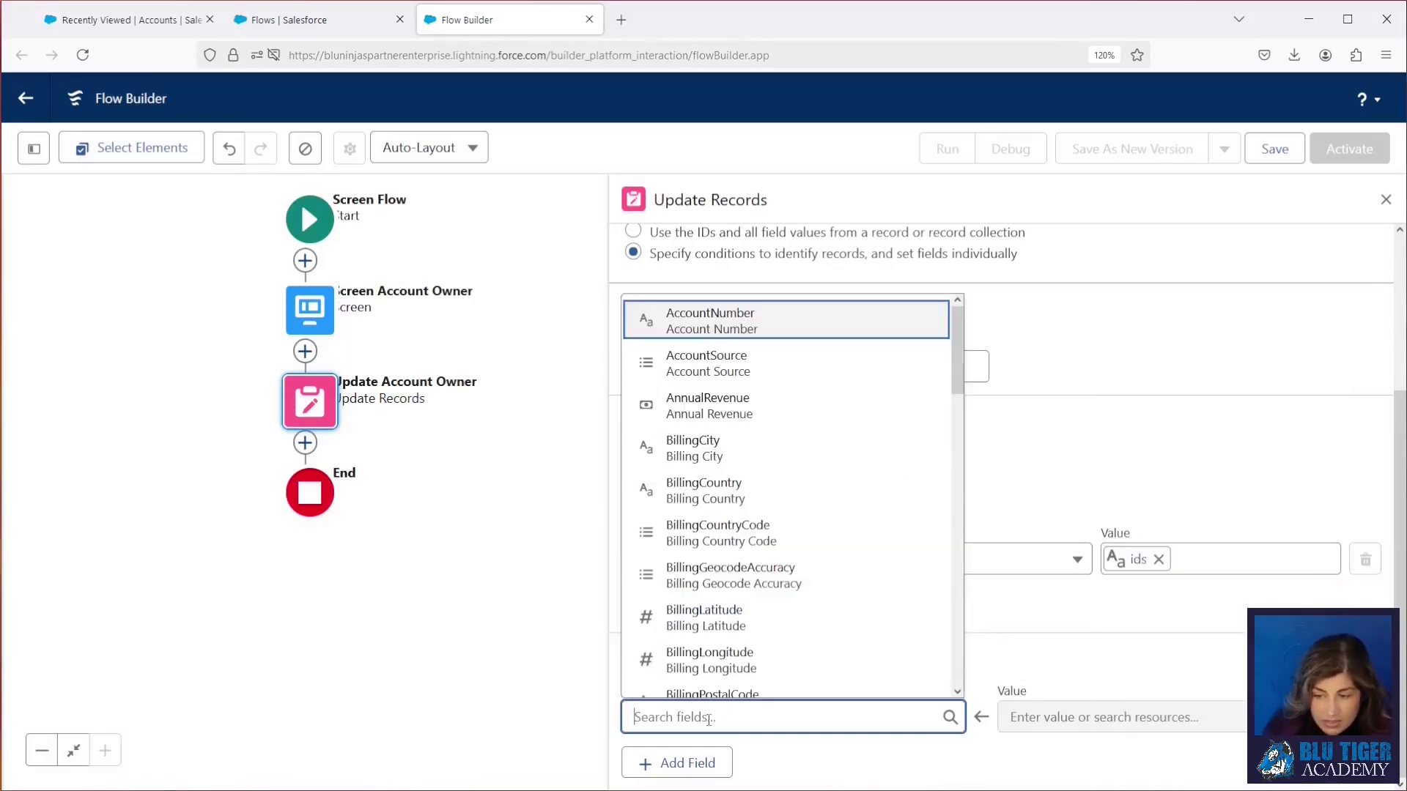
text(owner)
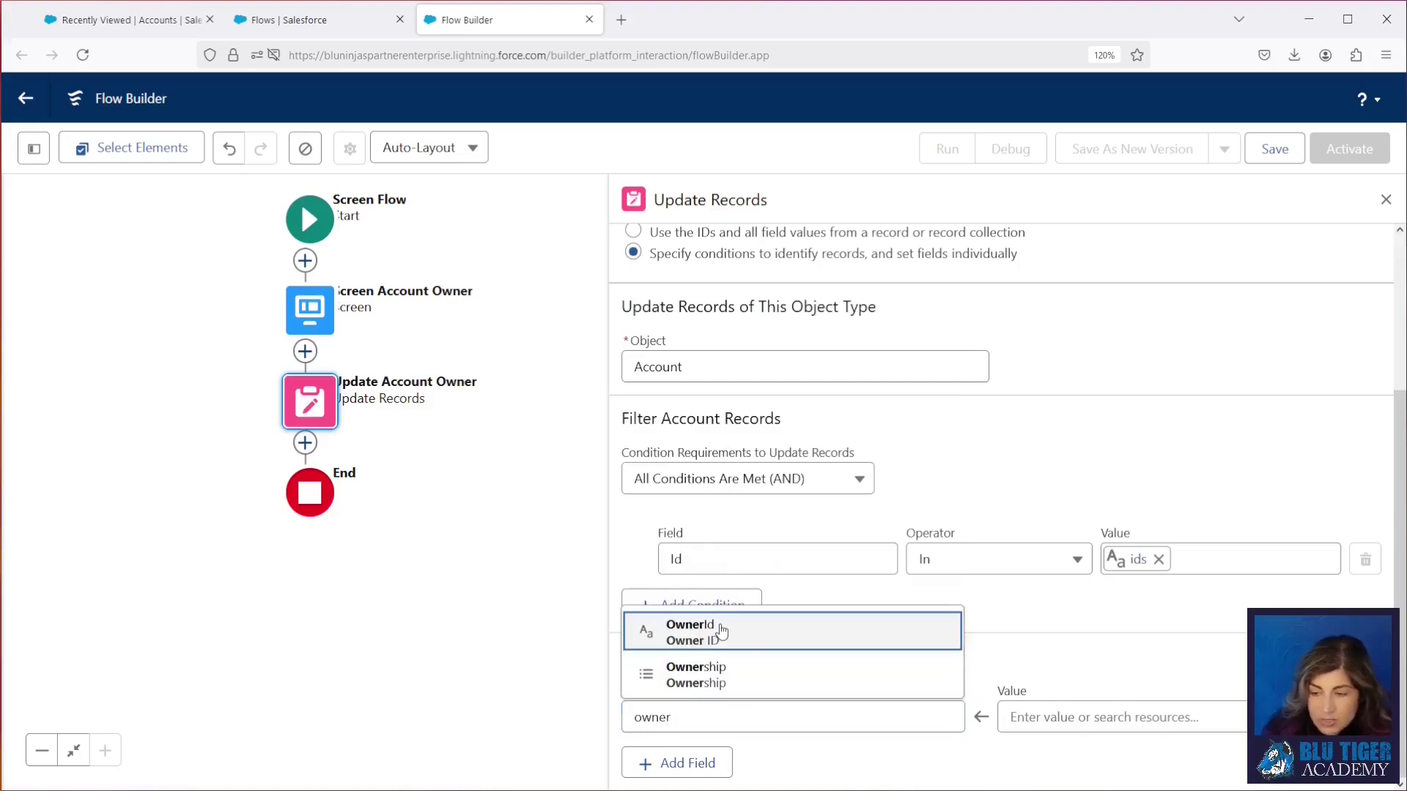
click(716, 630)
click(1080, 720)
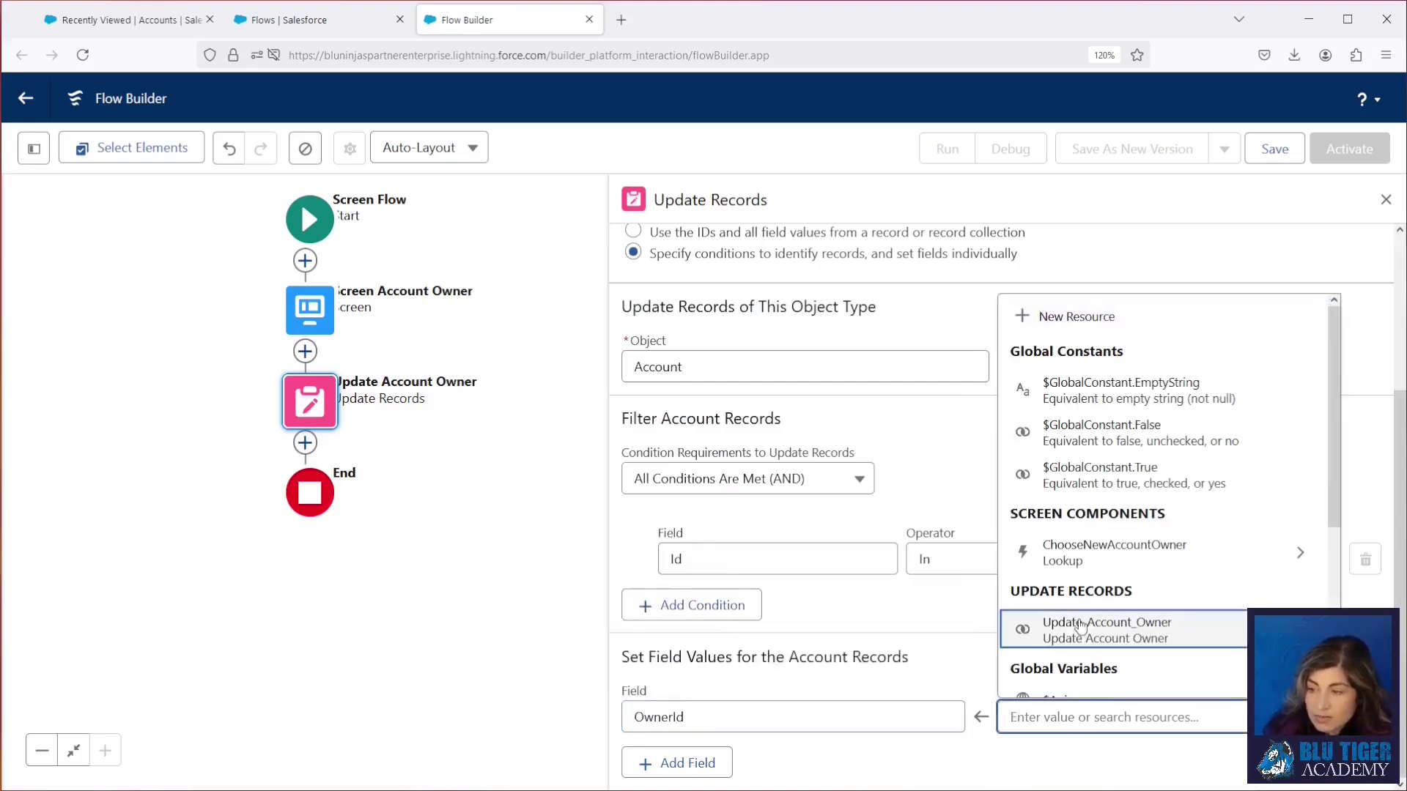
click(1078, 555)
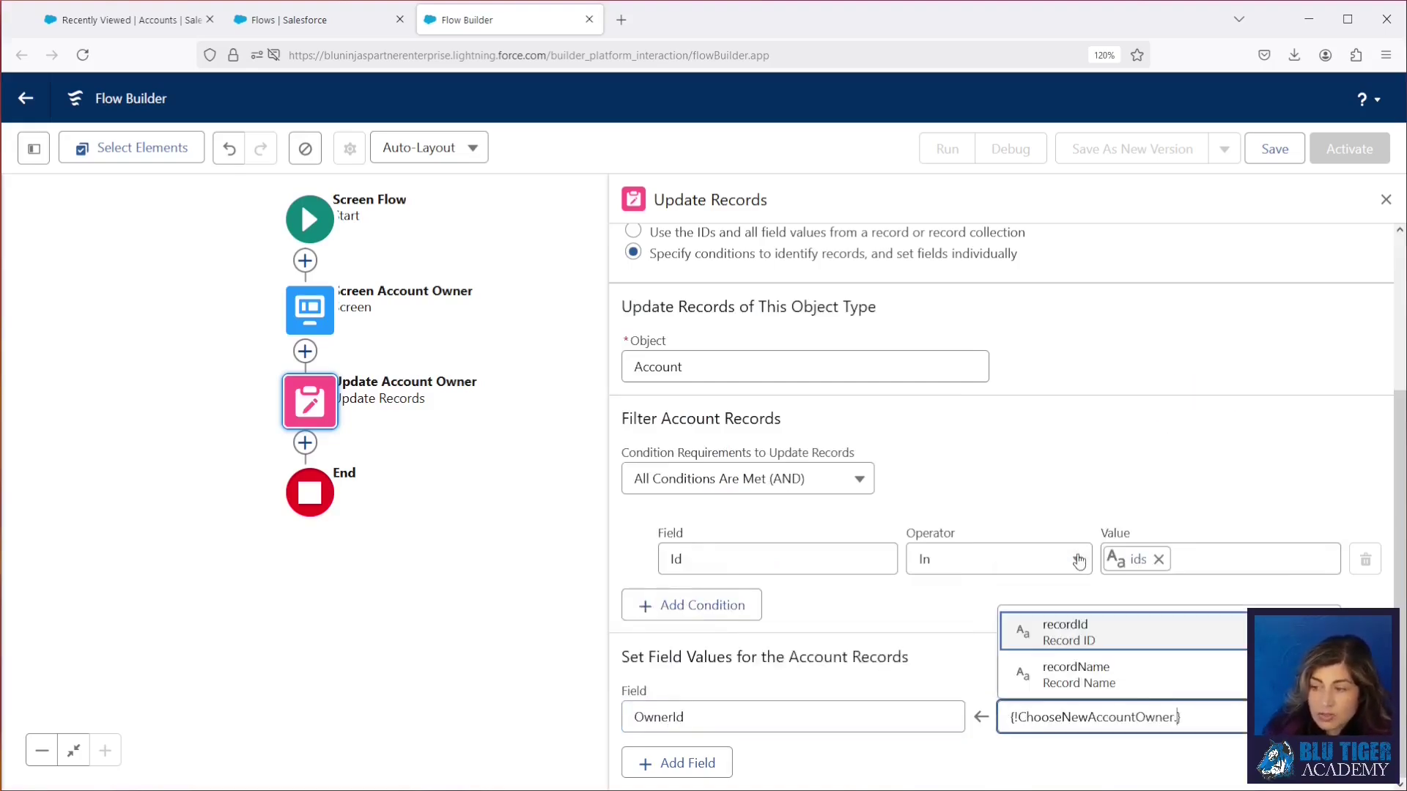
click(1080, 636)
click(1278, 149)
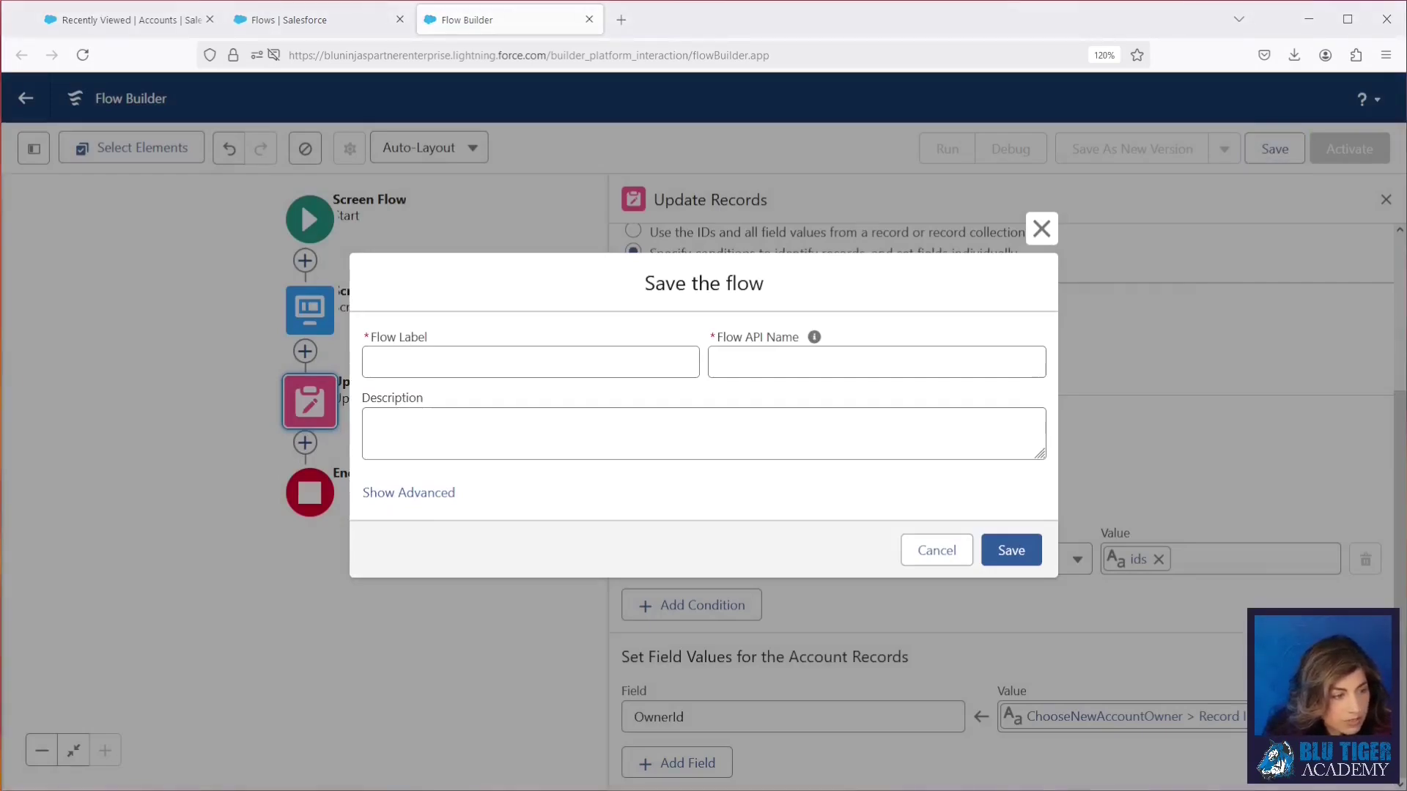
Paste the label 'Account | Update Owner from List View' and a bulk-owner-update description.
click(382, 362)
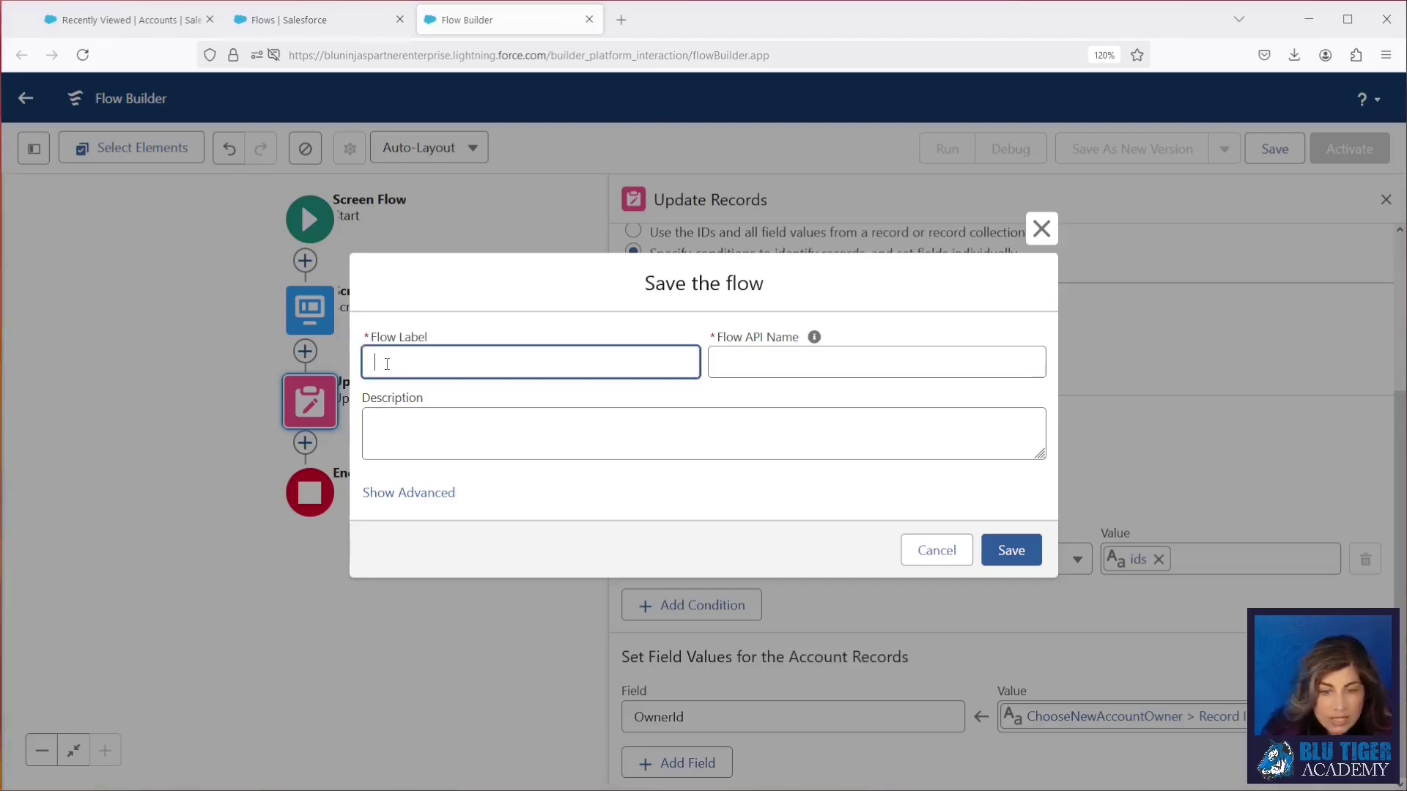
text(Account | Update Owner from List View)
click(465, 416)
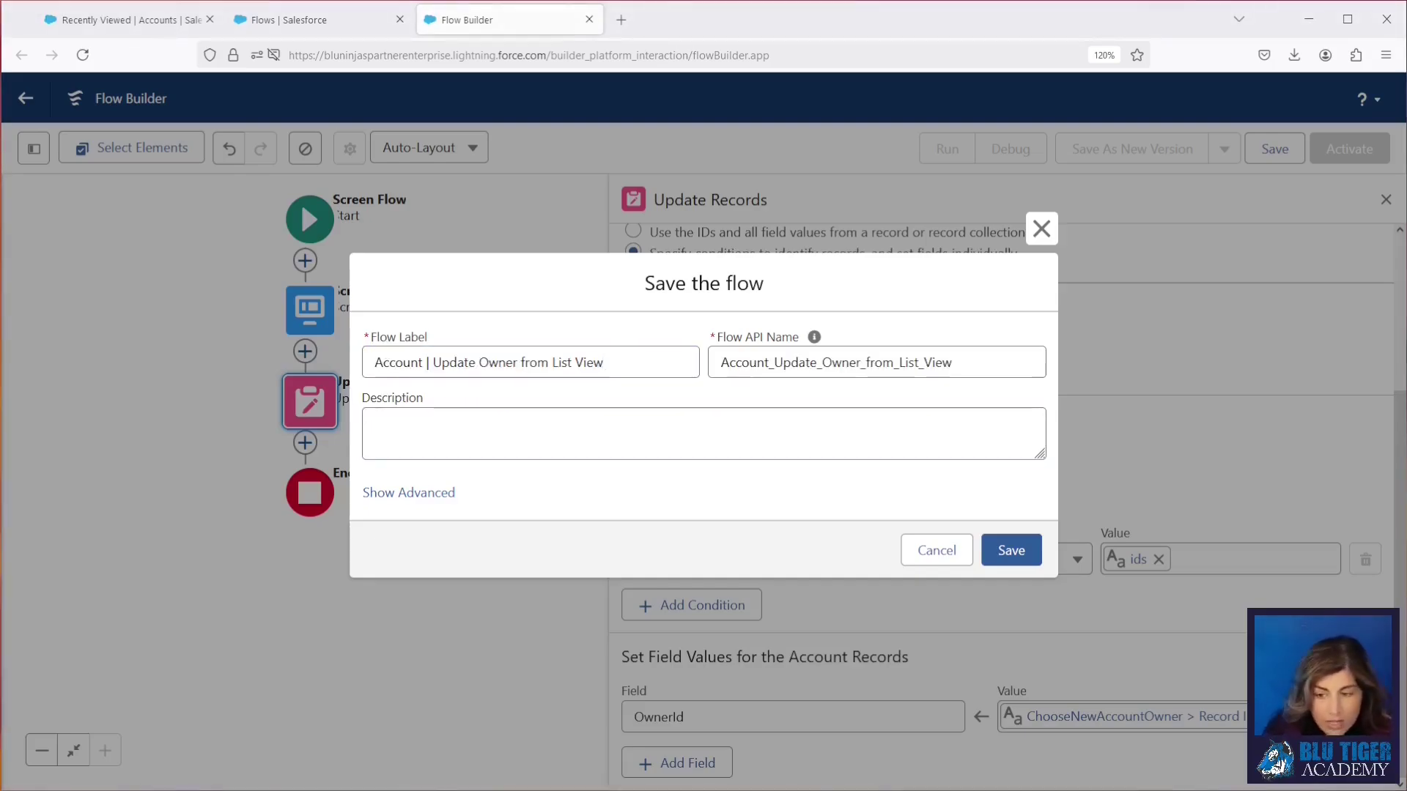
click(471, 430)
text(This flow is invoked from a list view button and it will allow the user to update the Account Owners of multiple records at once.)
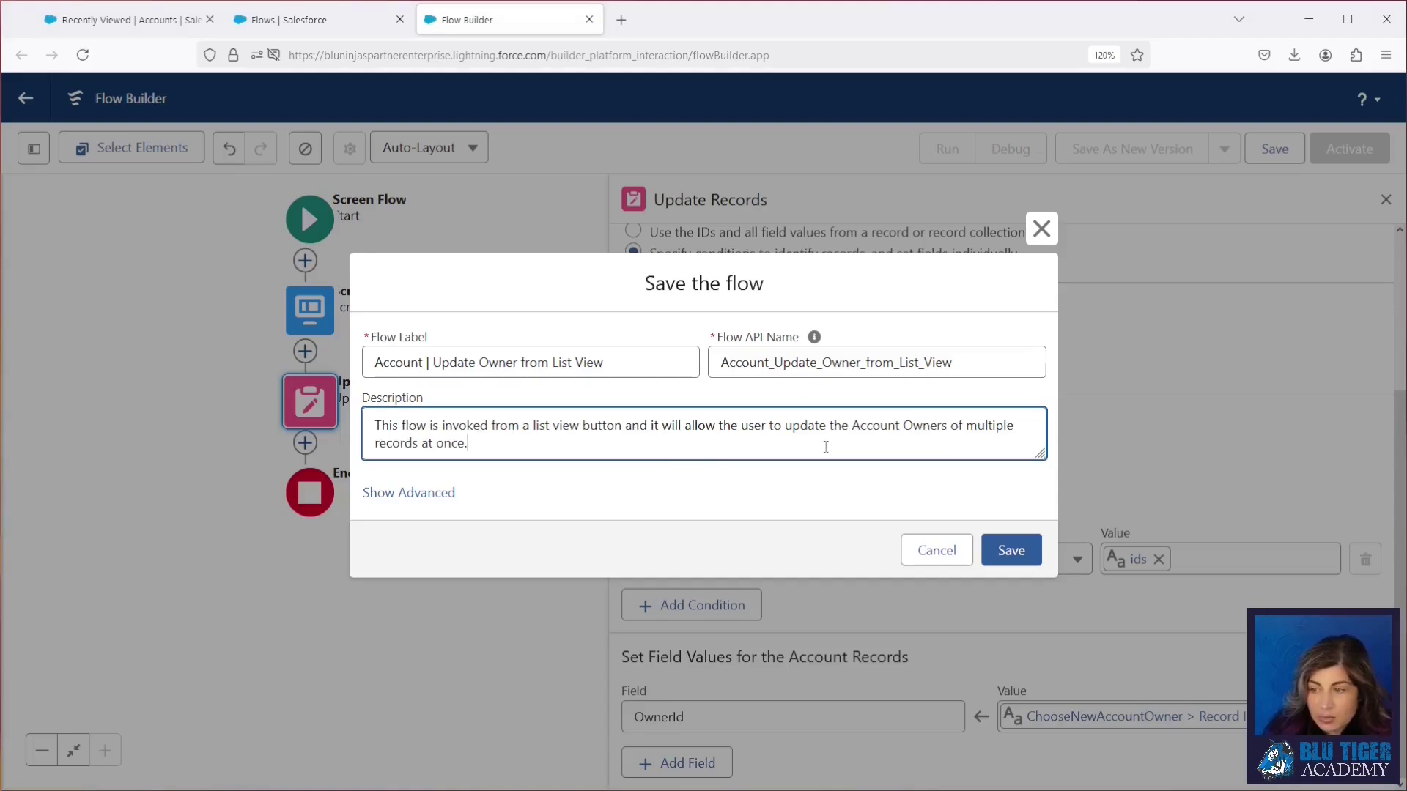
Save the flow and review the missing-navigation warning in Errors and Warnings.
click(1008, 551)
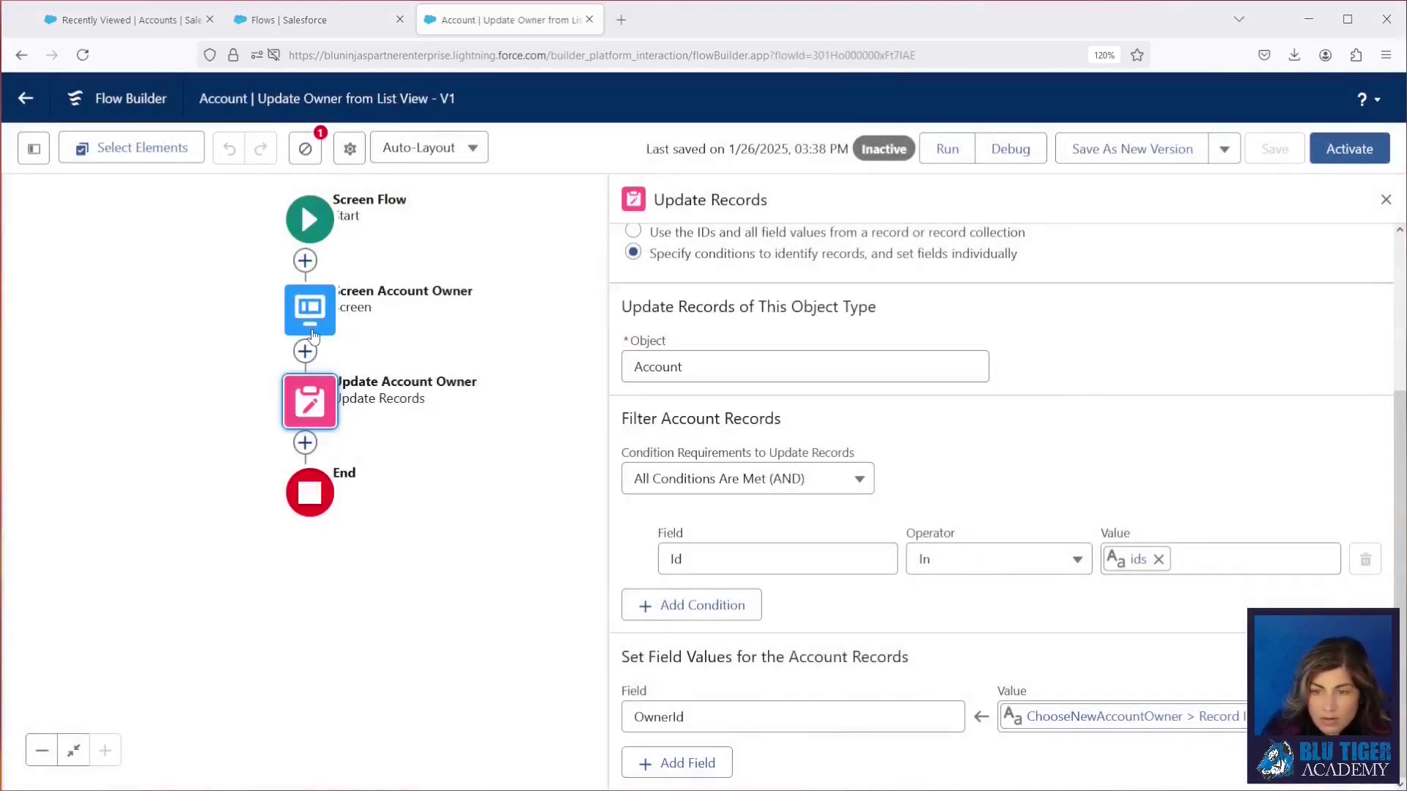
click(305, 146)
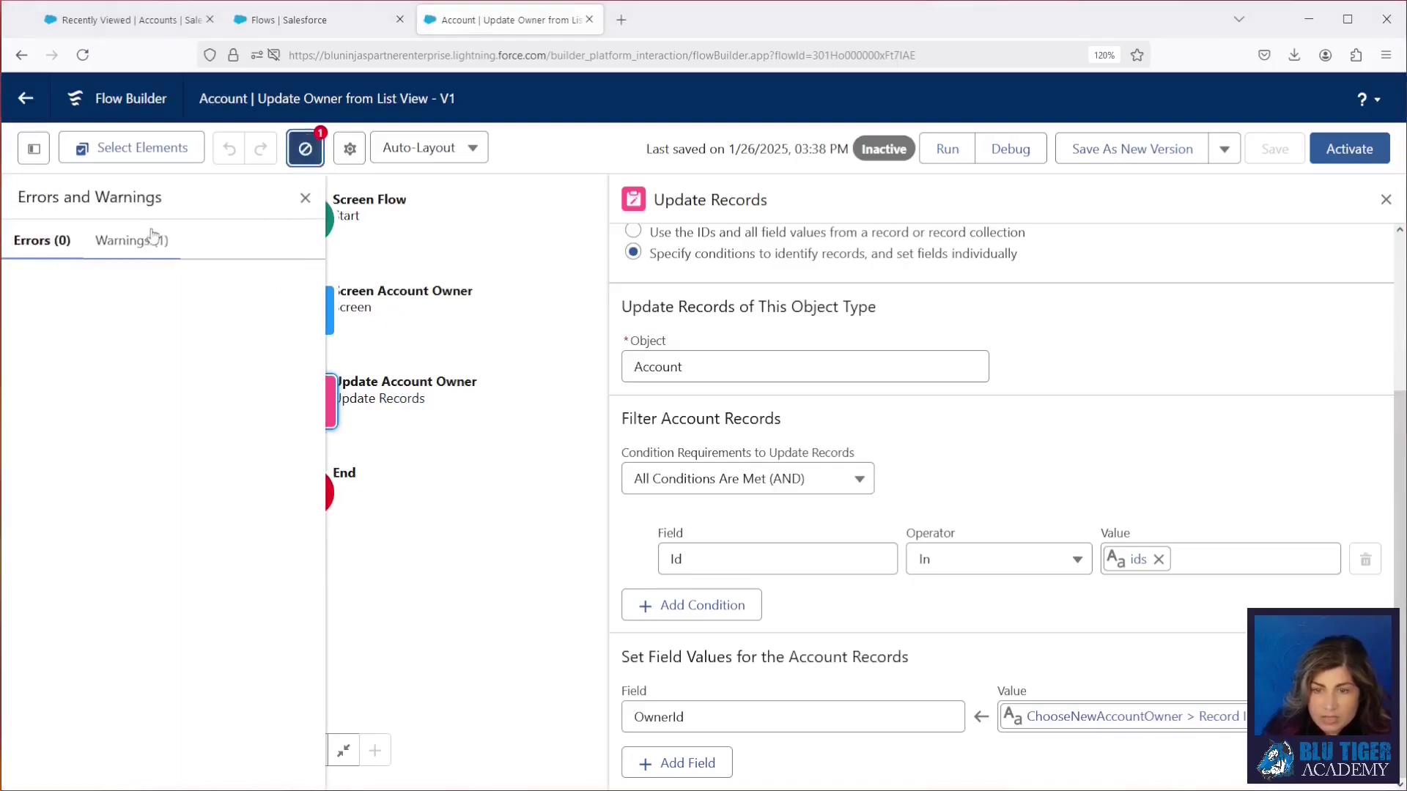
click(156, 240)
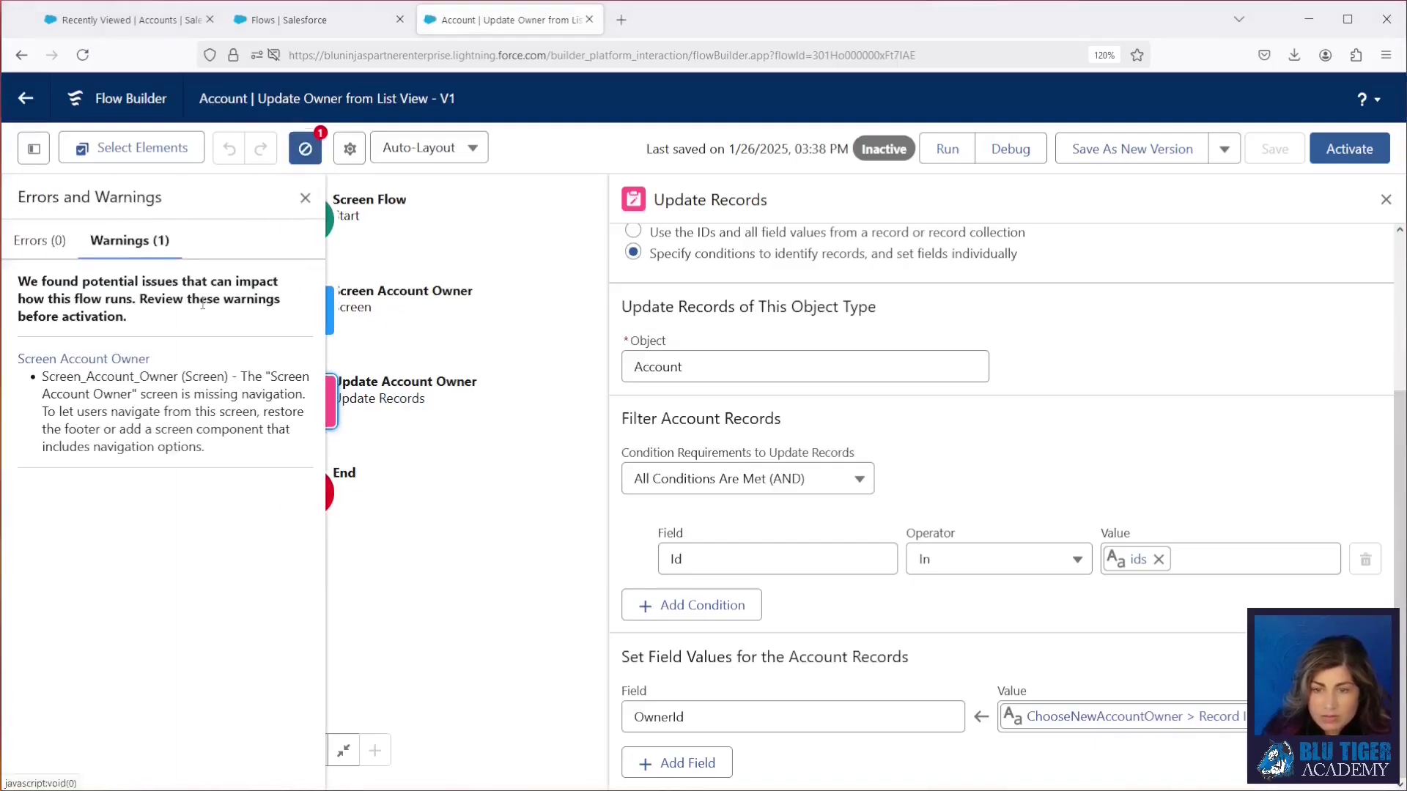
click(305, 198)
Turn on the footer for the Screen Account Owner screen.
click(319, 325)
double_click(320, 325)
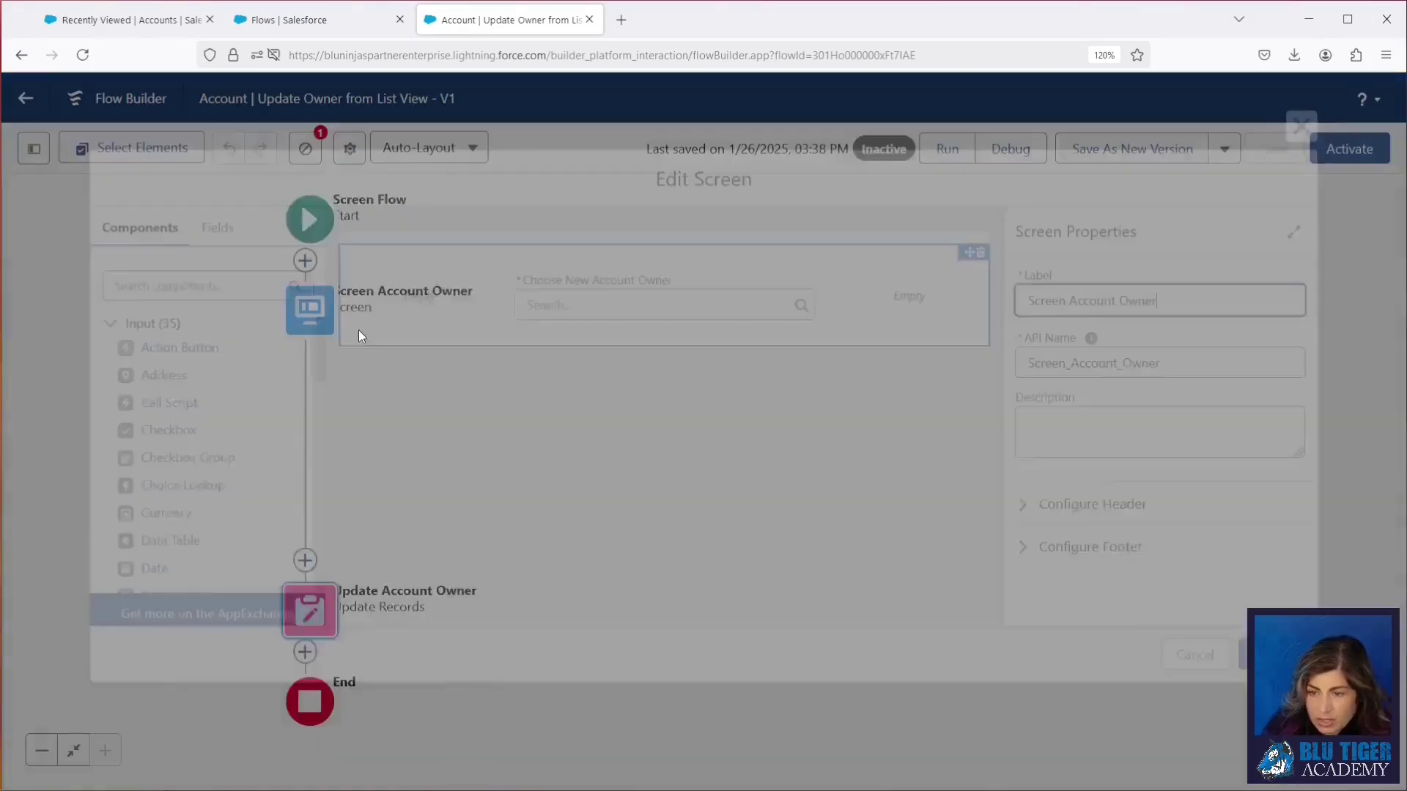
click(1125, 548)
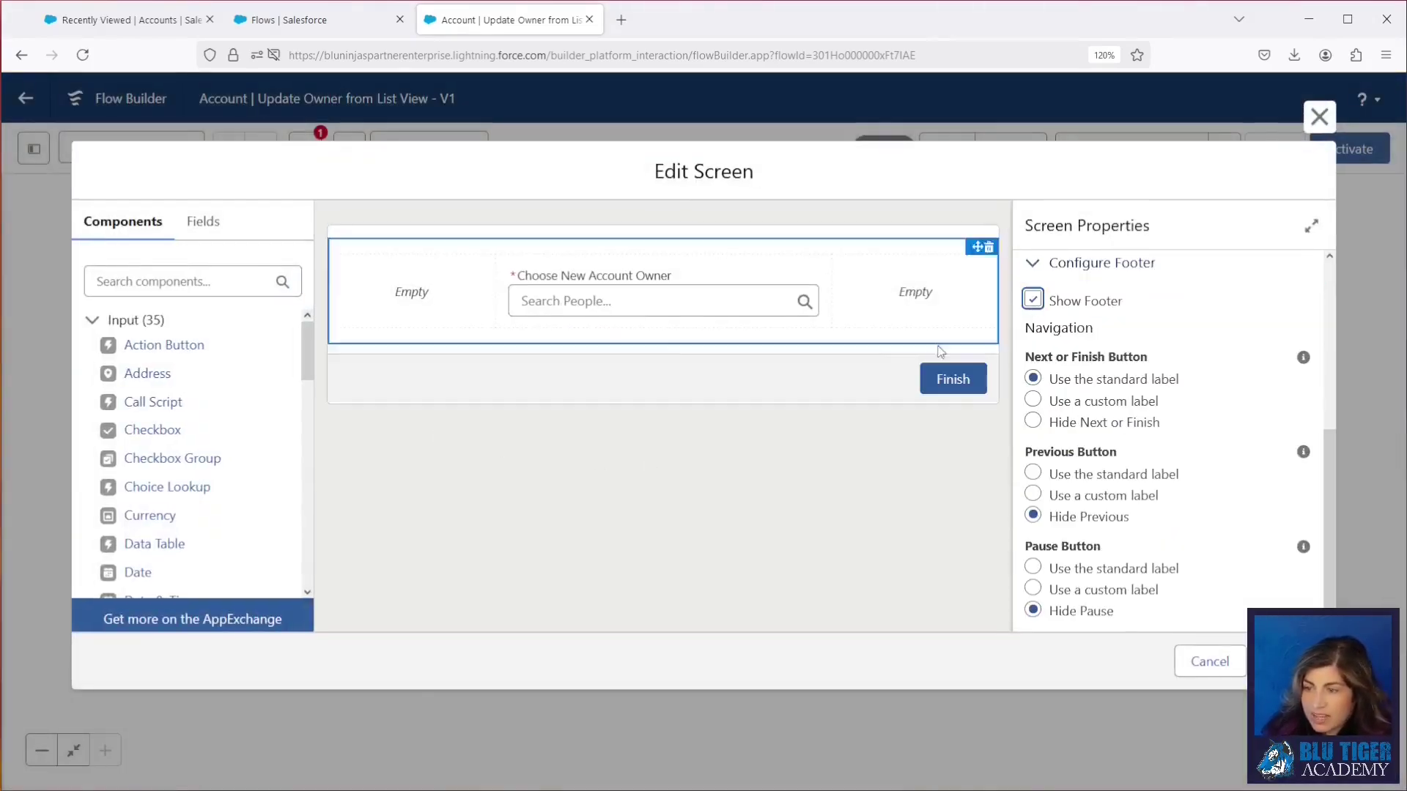
key(Escape)
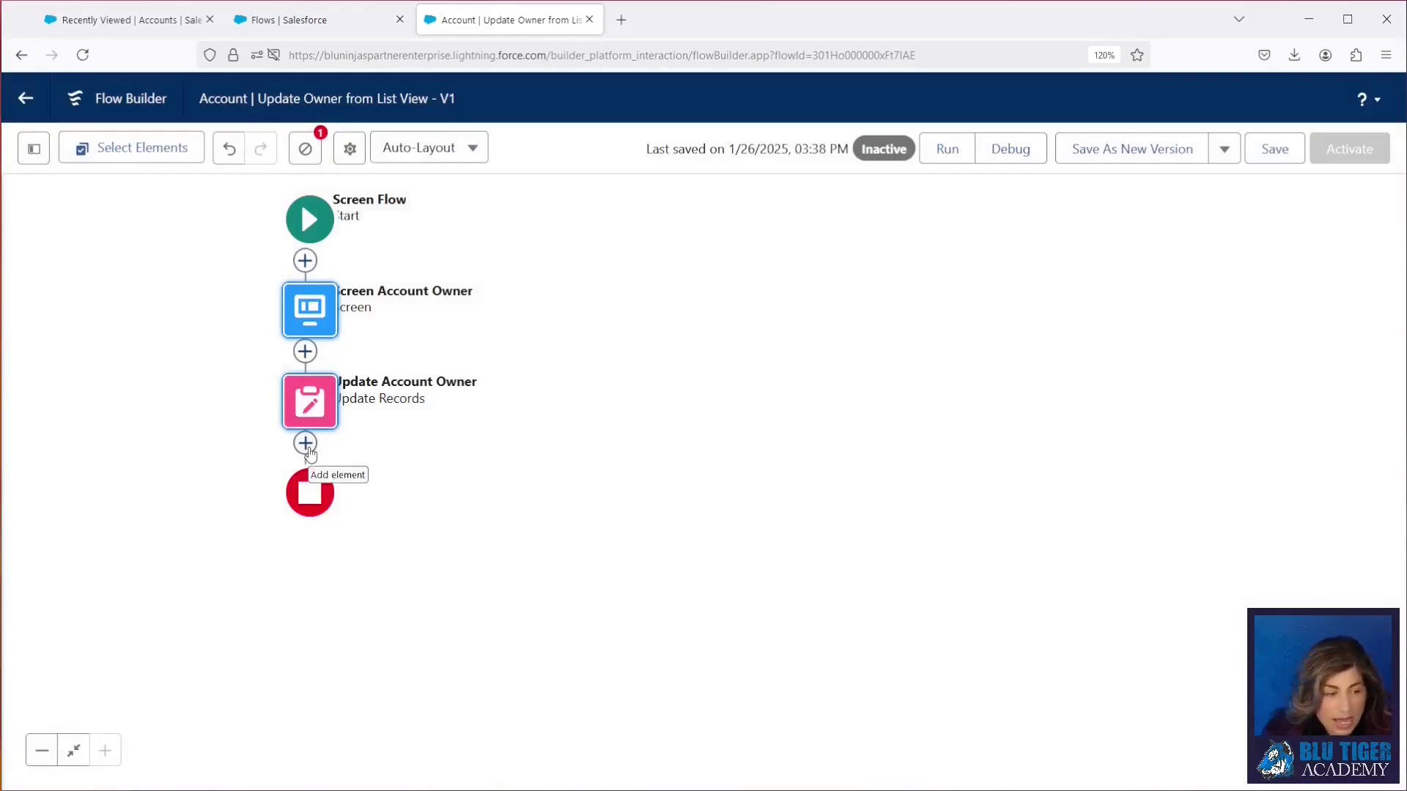
Add a screen after Update Account Owner with header, Pause and Previous hidden.
click(305, 444)
click(271, 627)
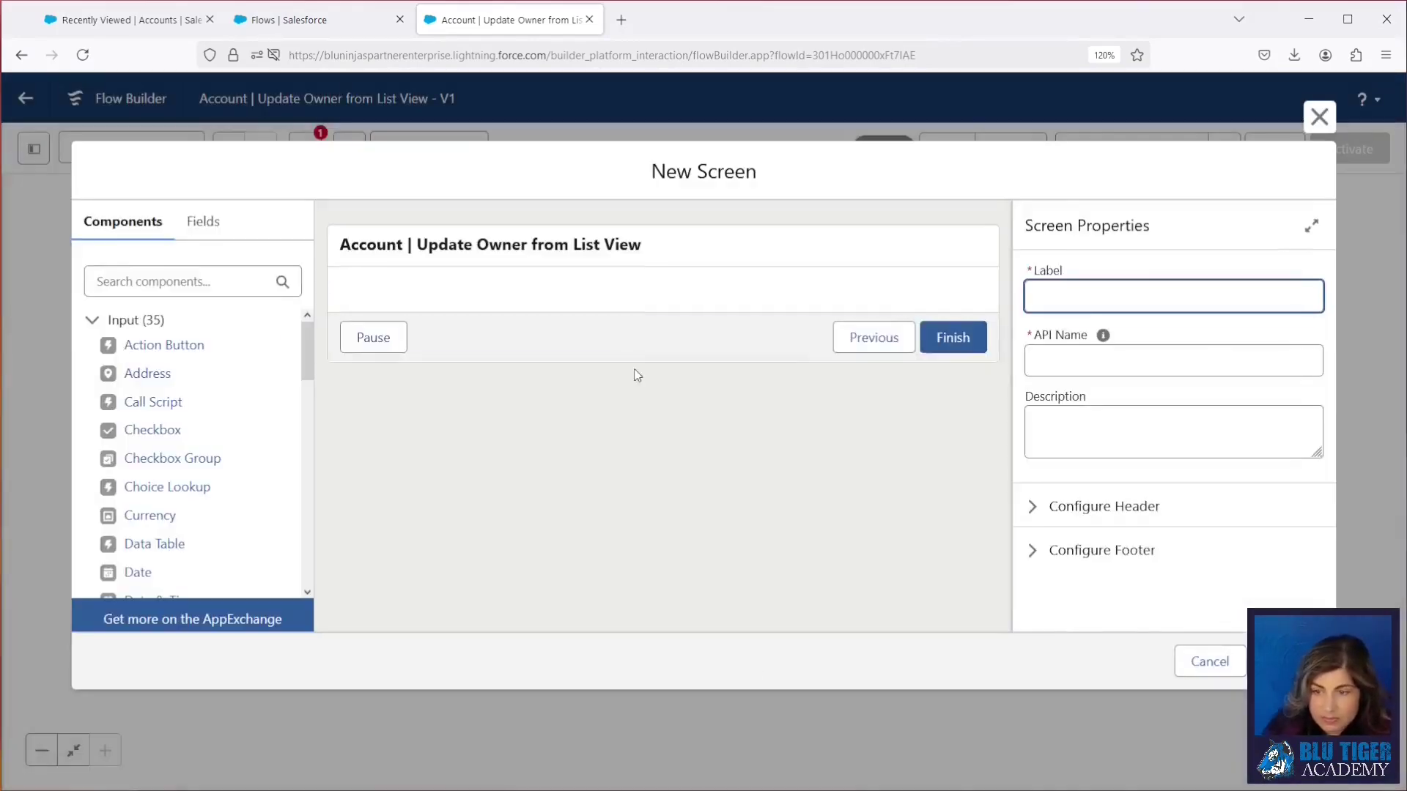
click(1033, 554)
scroll(1172, 440, down, 5)
click(1033, 536)
click(1033, 514)
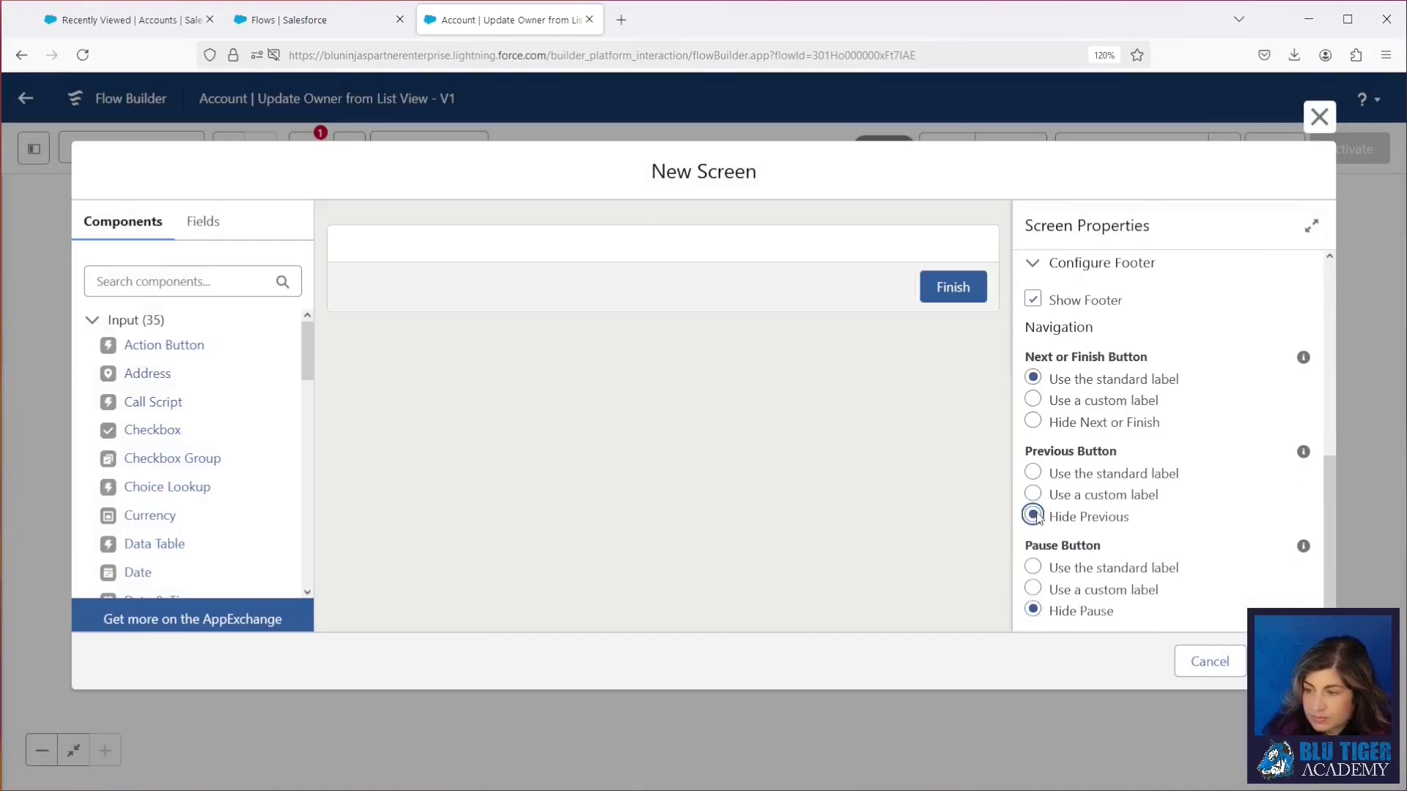
scroll(188, 455, down, 15)
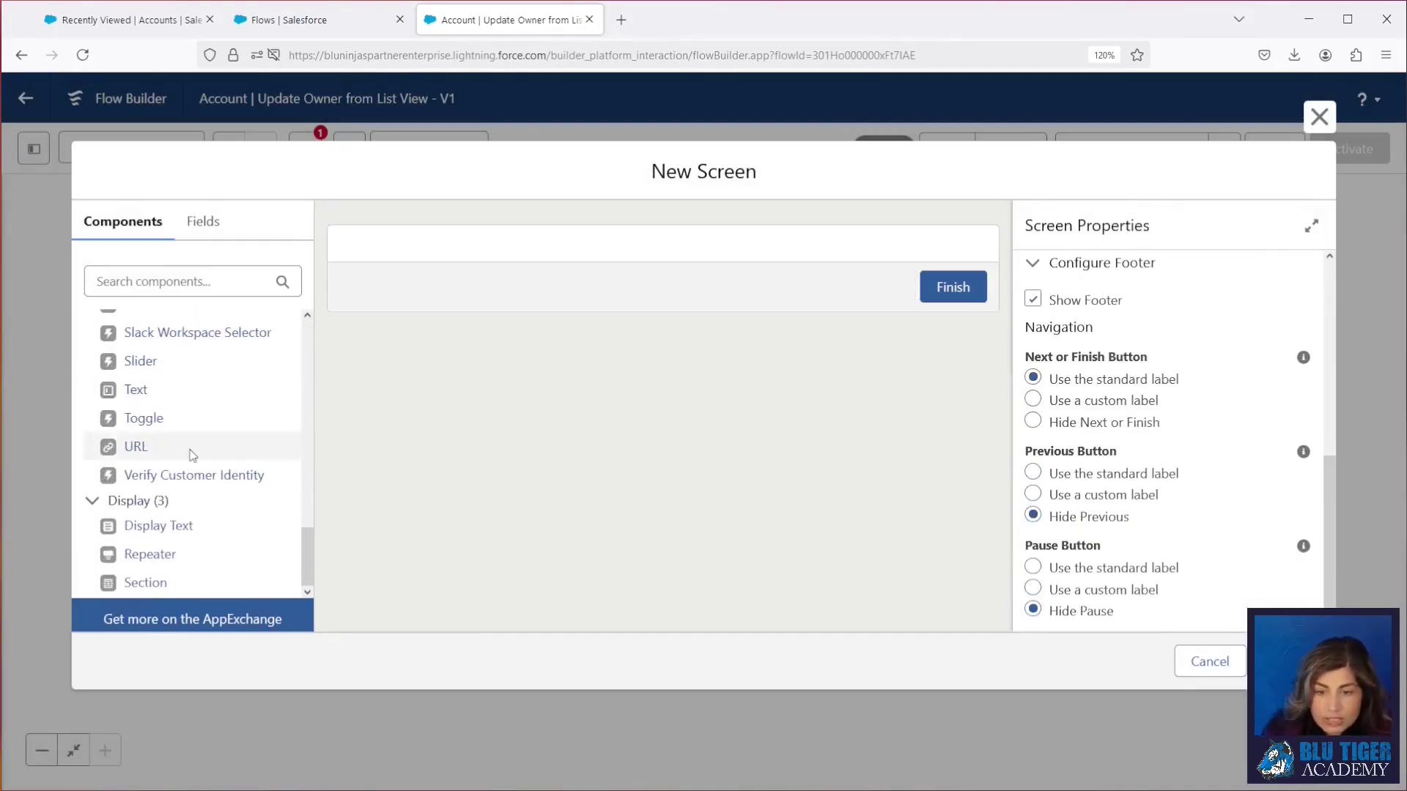
Add Display Text 'DTSuccess' with a bold, centred, size 16 'Success!' heading.
drag(187, 527, 609, 248)
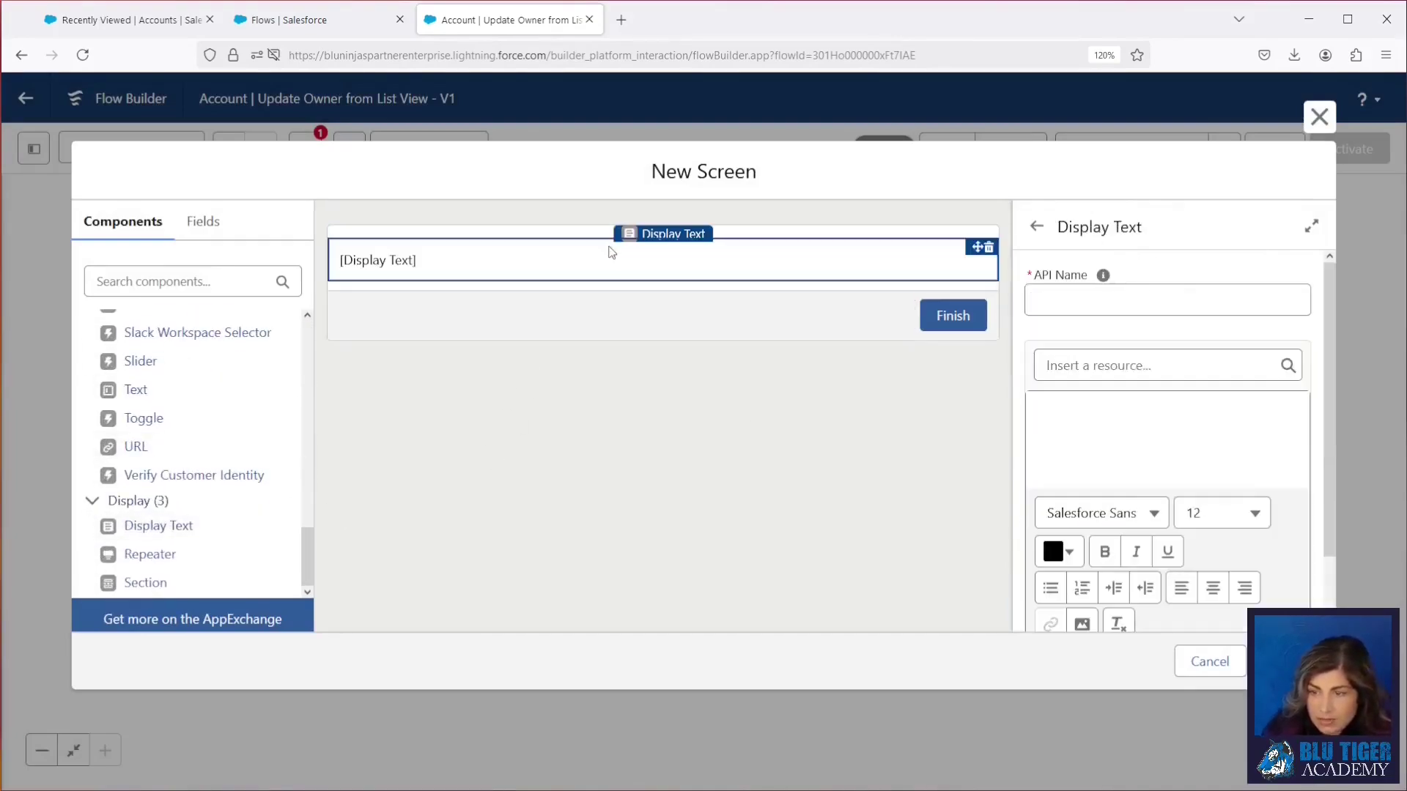
click(1198, 467)
text(Success!)
click(1167, 299)
text(DTSuccess)
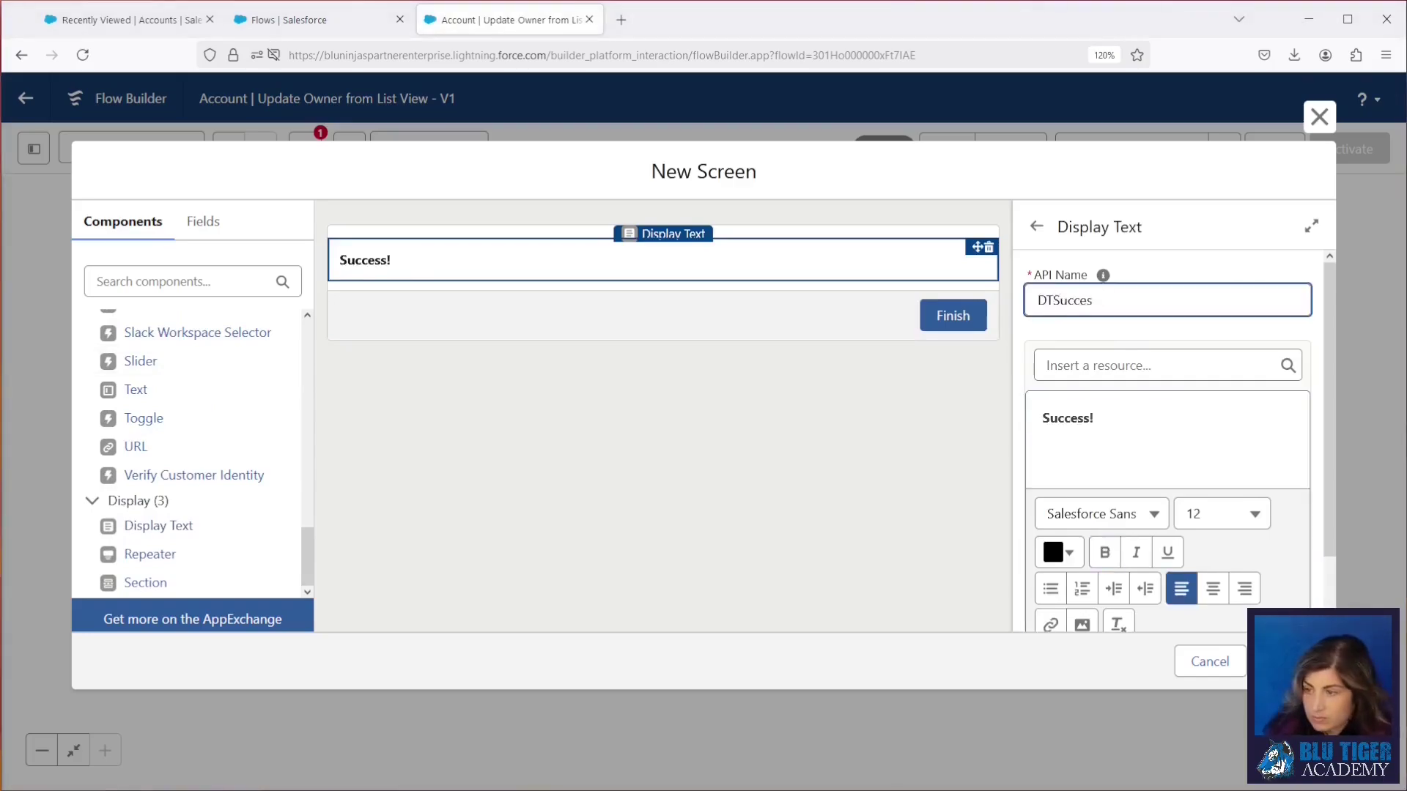
click(1199, 467)
click(1212, 589)
drag(1218, 418, 1095, 415)
click(1221, 513)
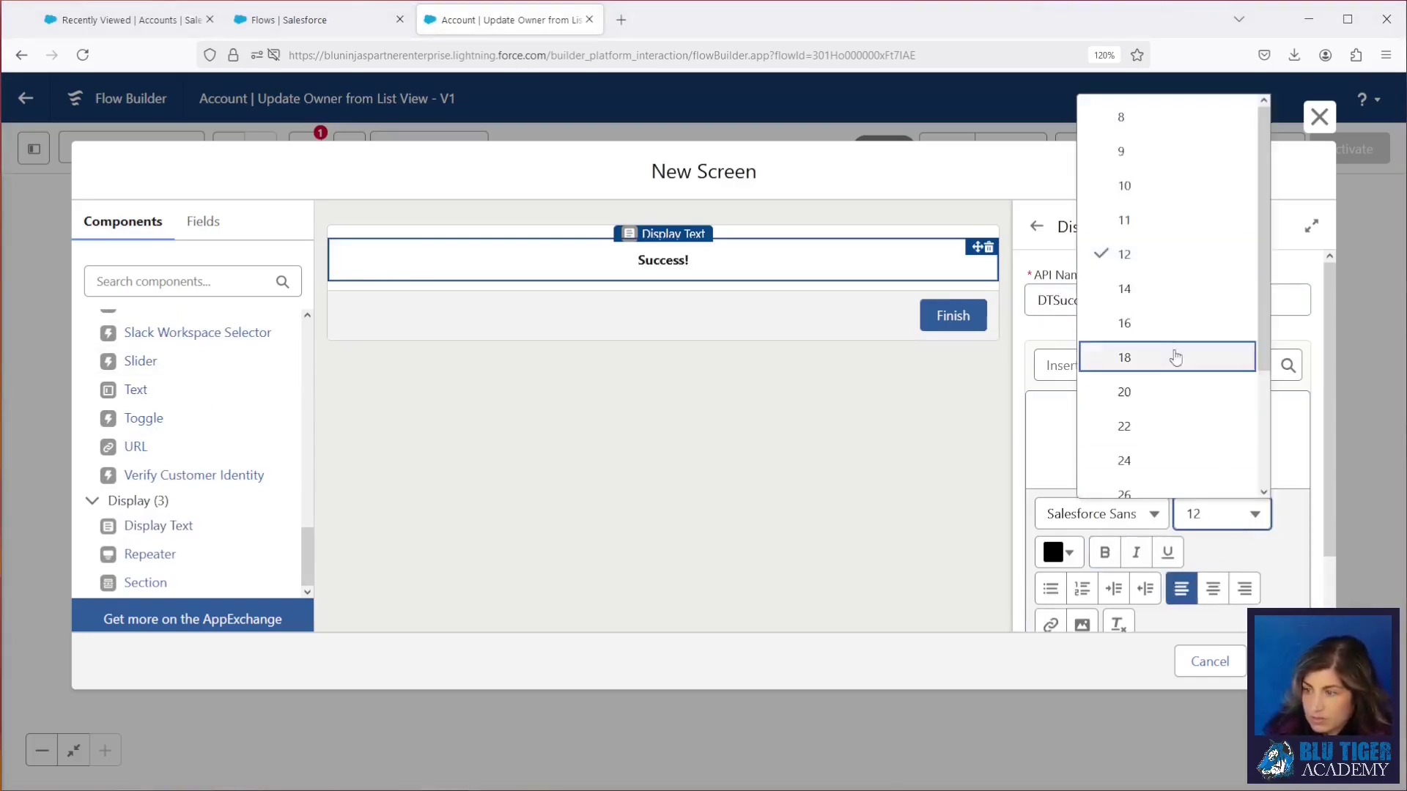
click(1168, 326)
click(1232, 421)
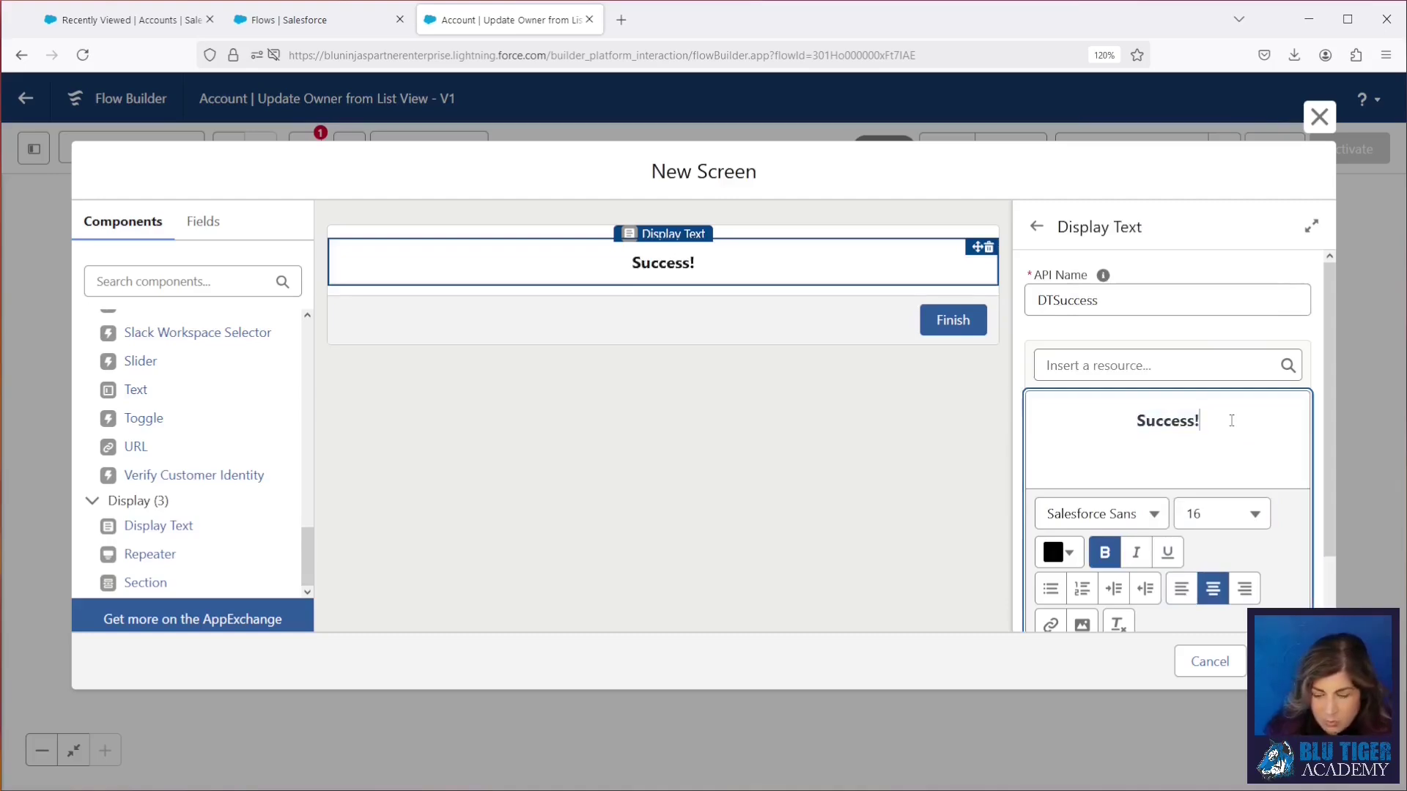
Below it add unbolded 'Accounts were reassigned to {!ChooseNewAccountOwner.recordName}'.
key(Return)
key(Return)
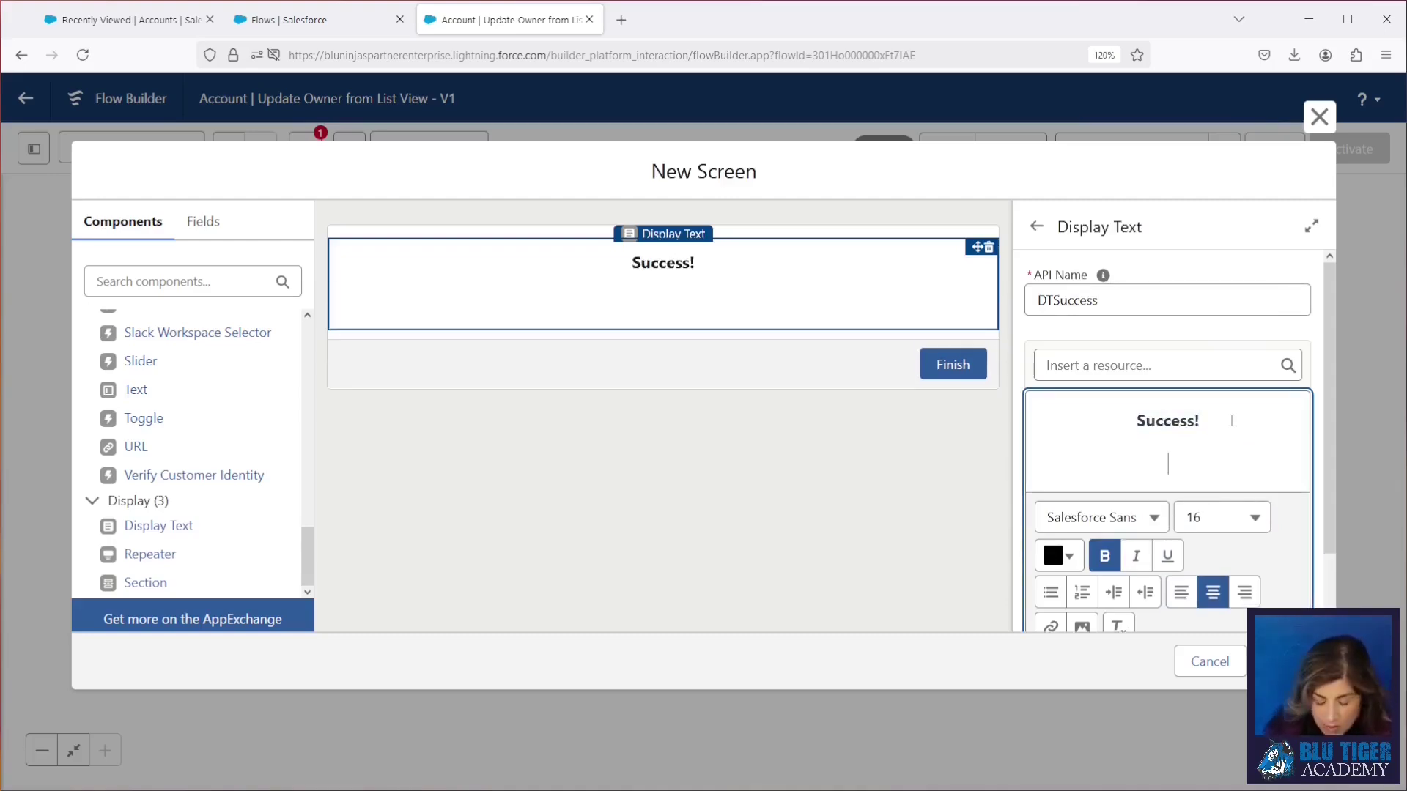
text(Accp)
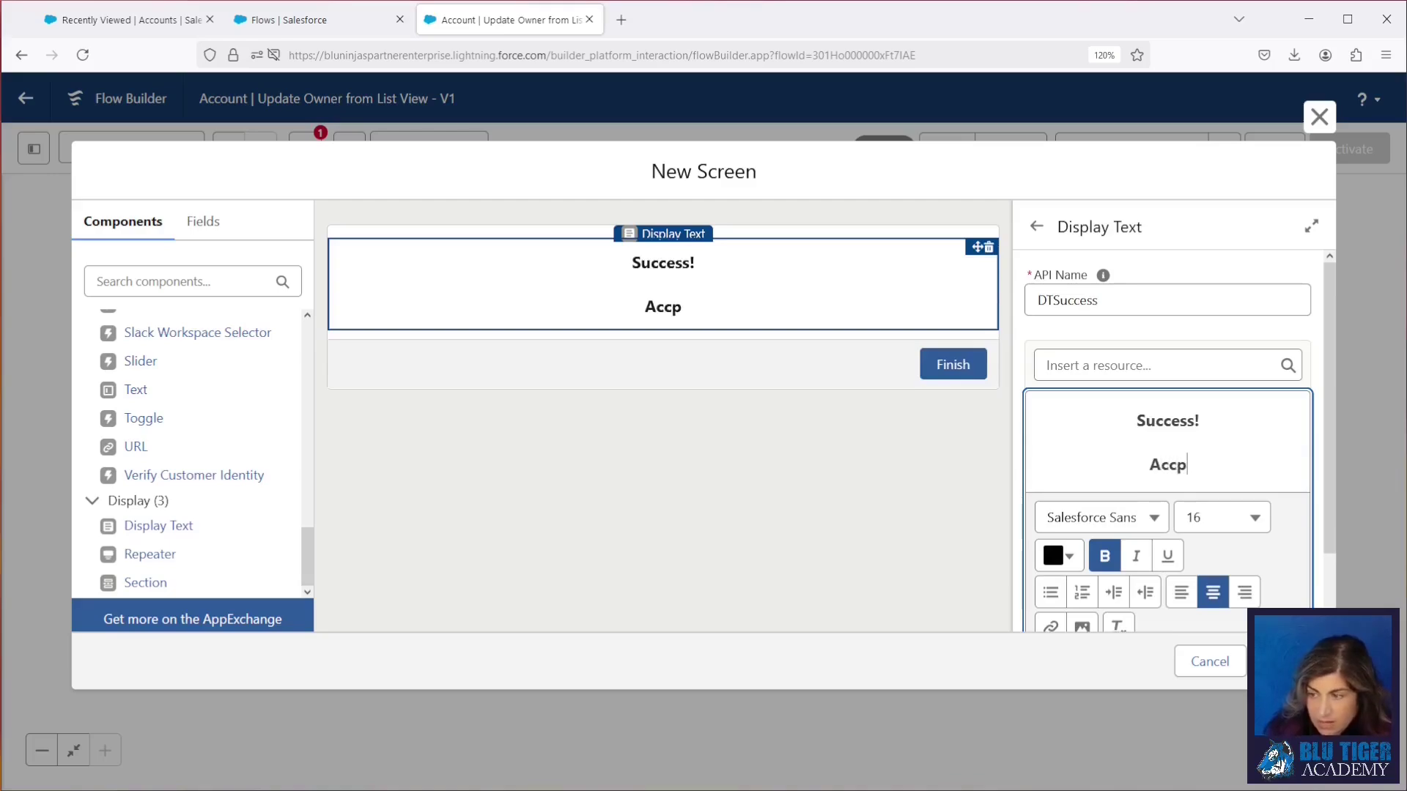
key(BackSpace)
text(ounts were reass)
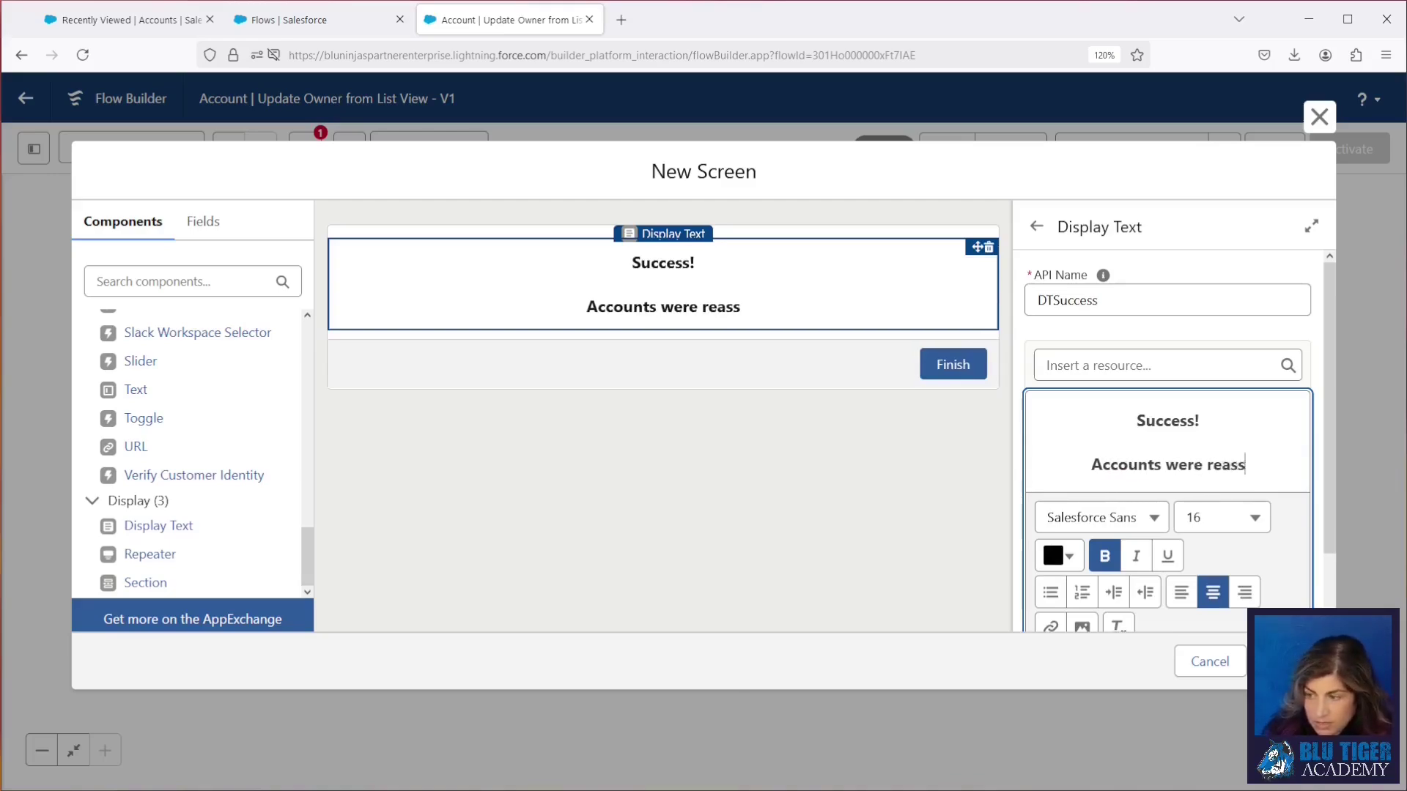
text(igned to)
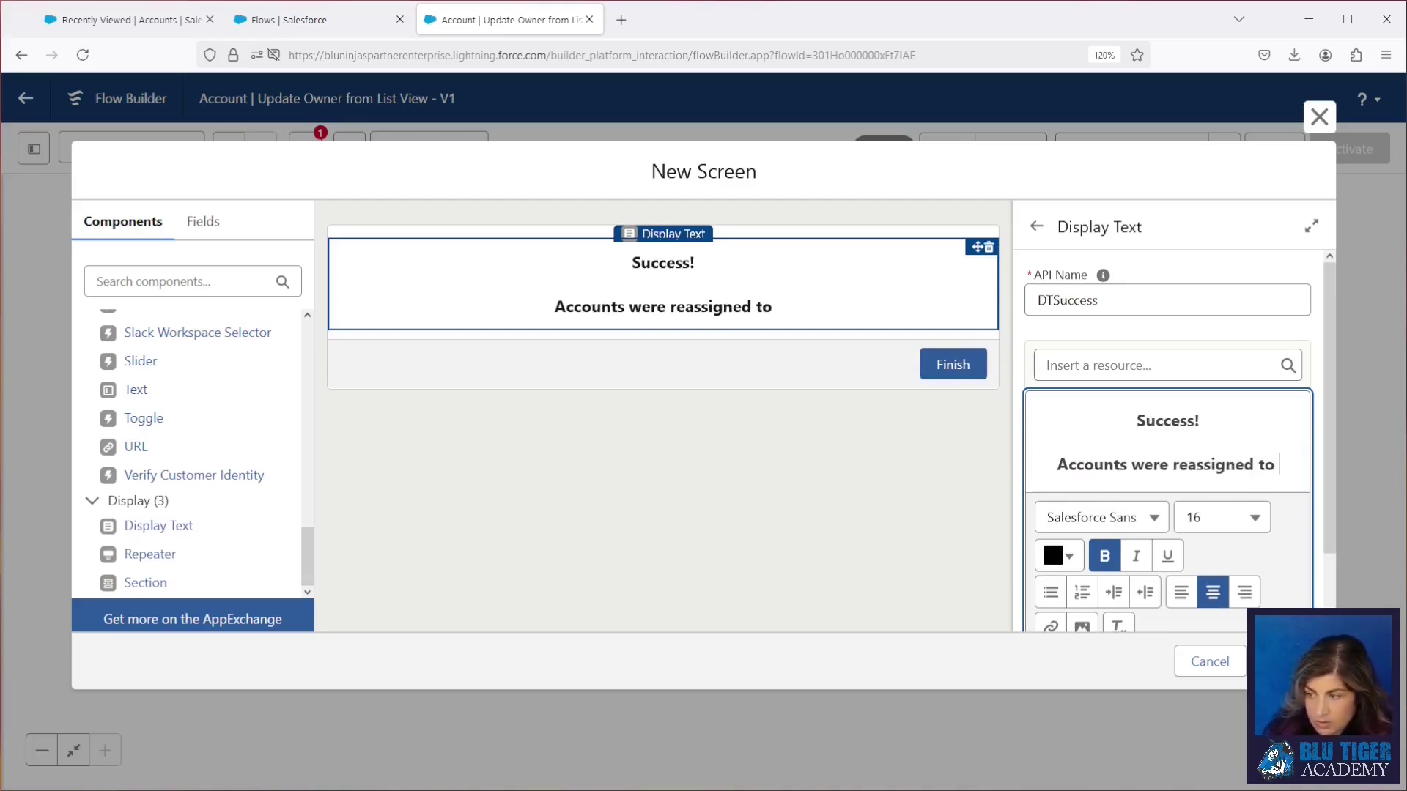
click(1140, 359)
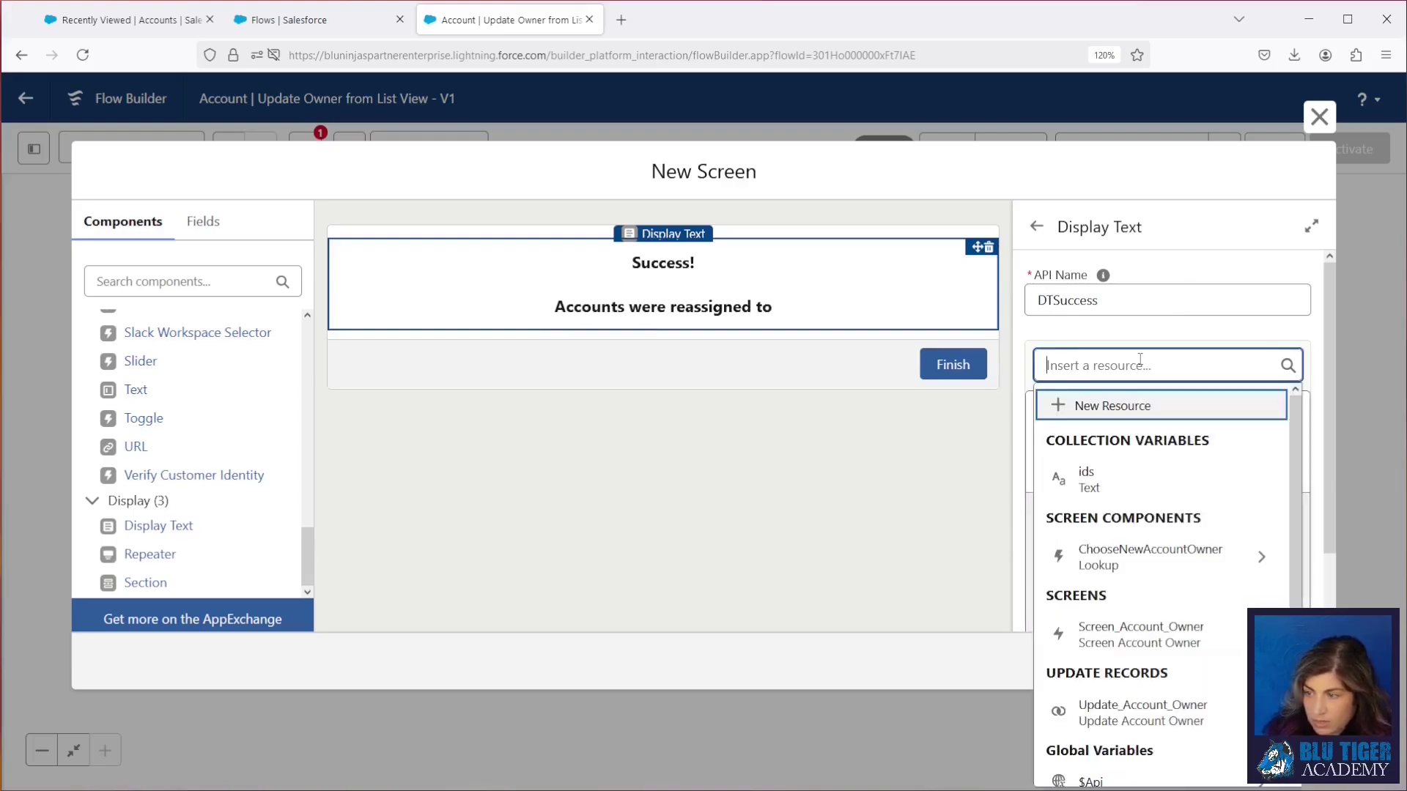
click(1146, 557)
click(1112, 487)
drag(1195, 514, 1060, 465)
key(ctrl+b)
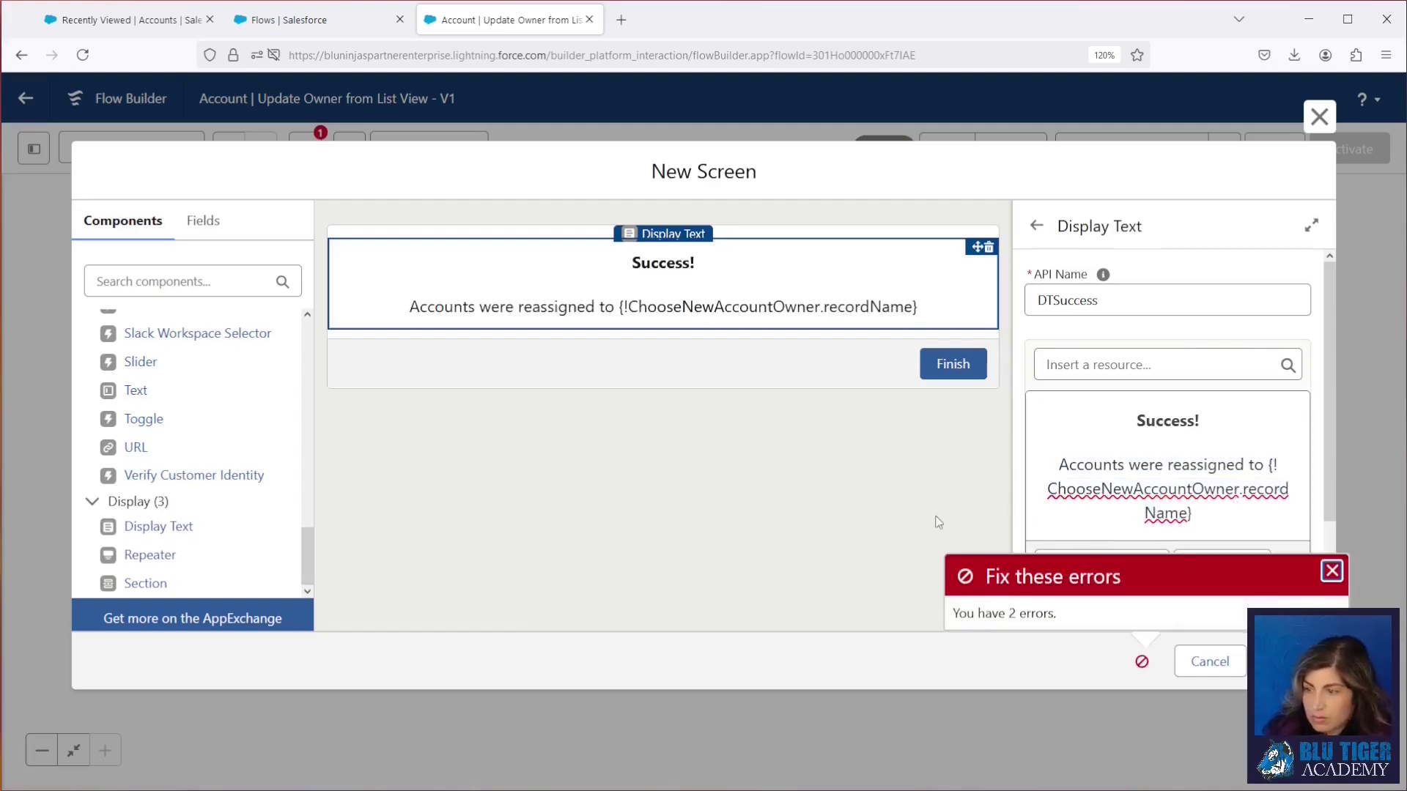
Label the screen 'Success', finish it, and save the flow.
click(936, 516)
click(1105, 291)
text(Success)
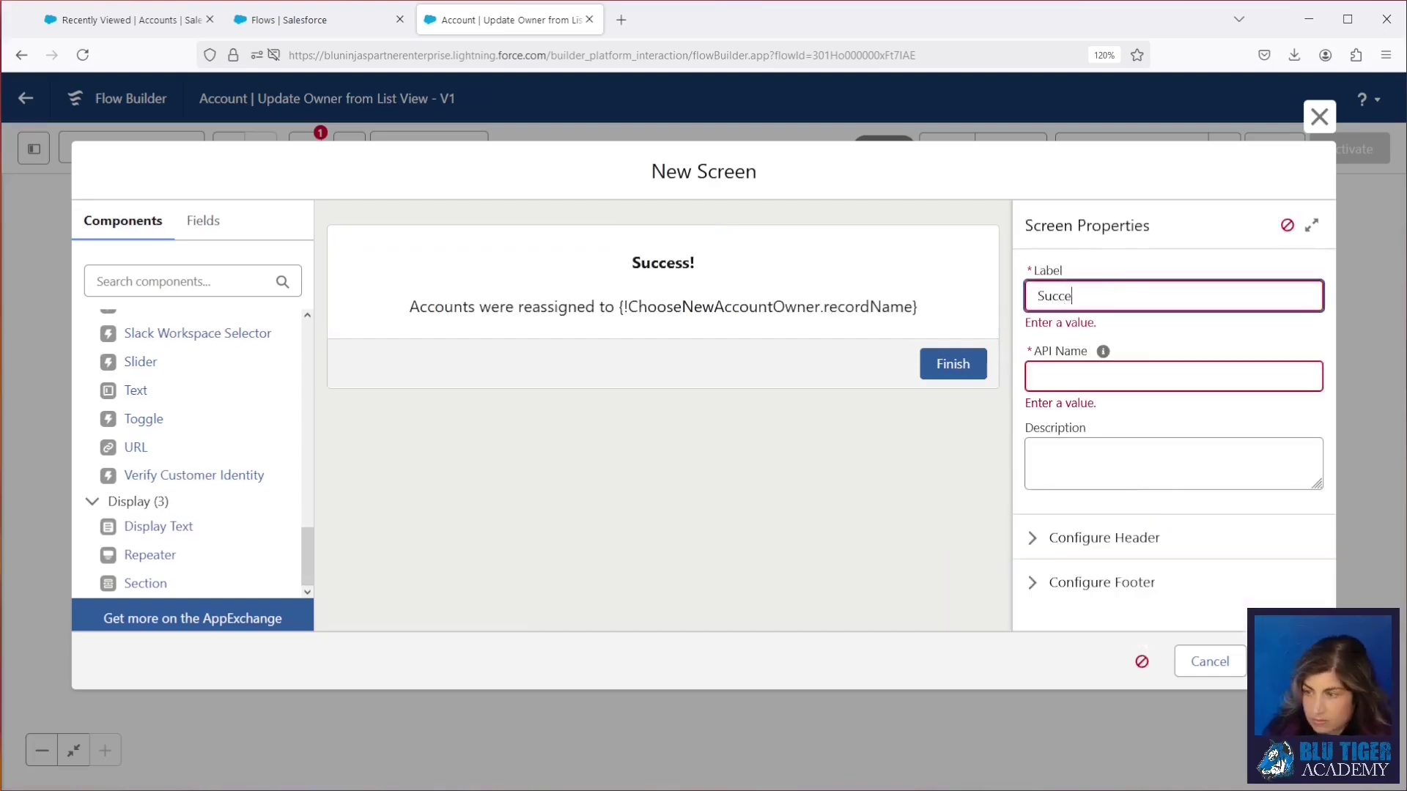
key(Tab)
click(1286, 662)
click(1274, 150)
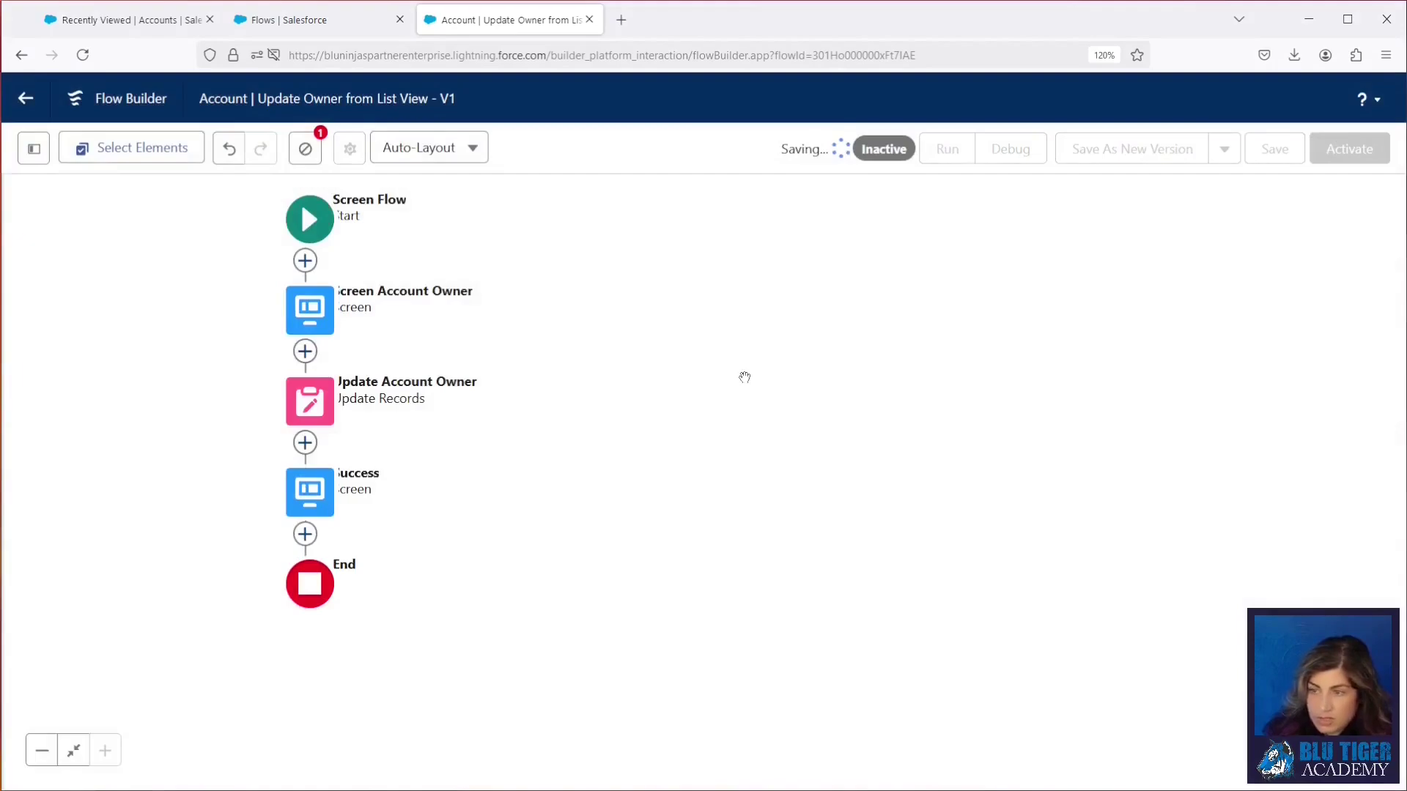
Choose Edit Element on the Success screen from the canvas.
click(308, 488)
click(305, 689)
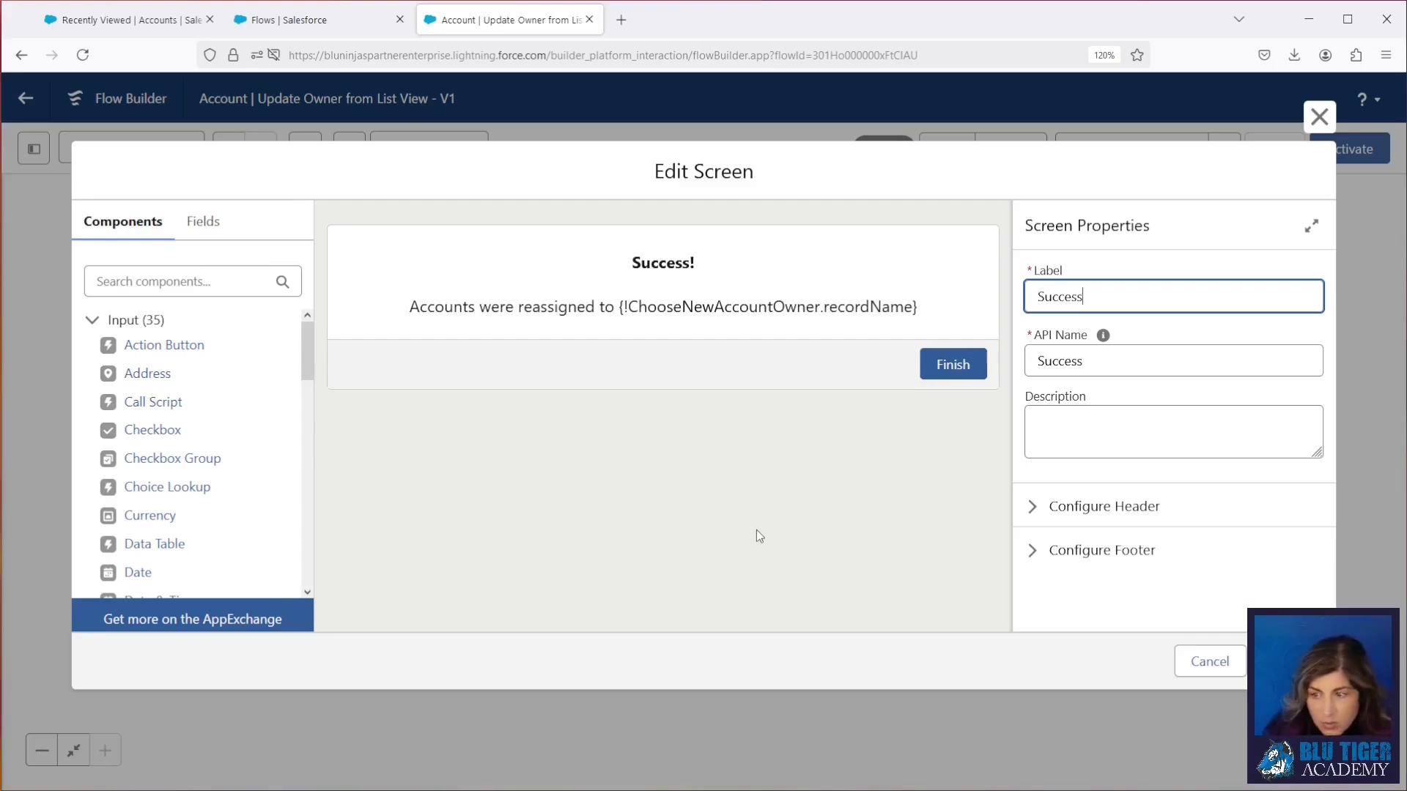
Cancel out of the Success screen editor without saving any changes.
click(737, 715)
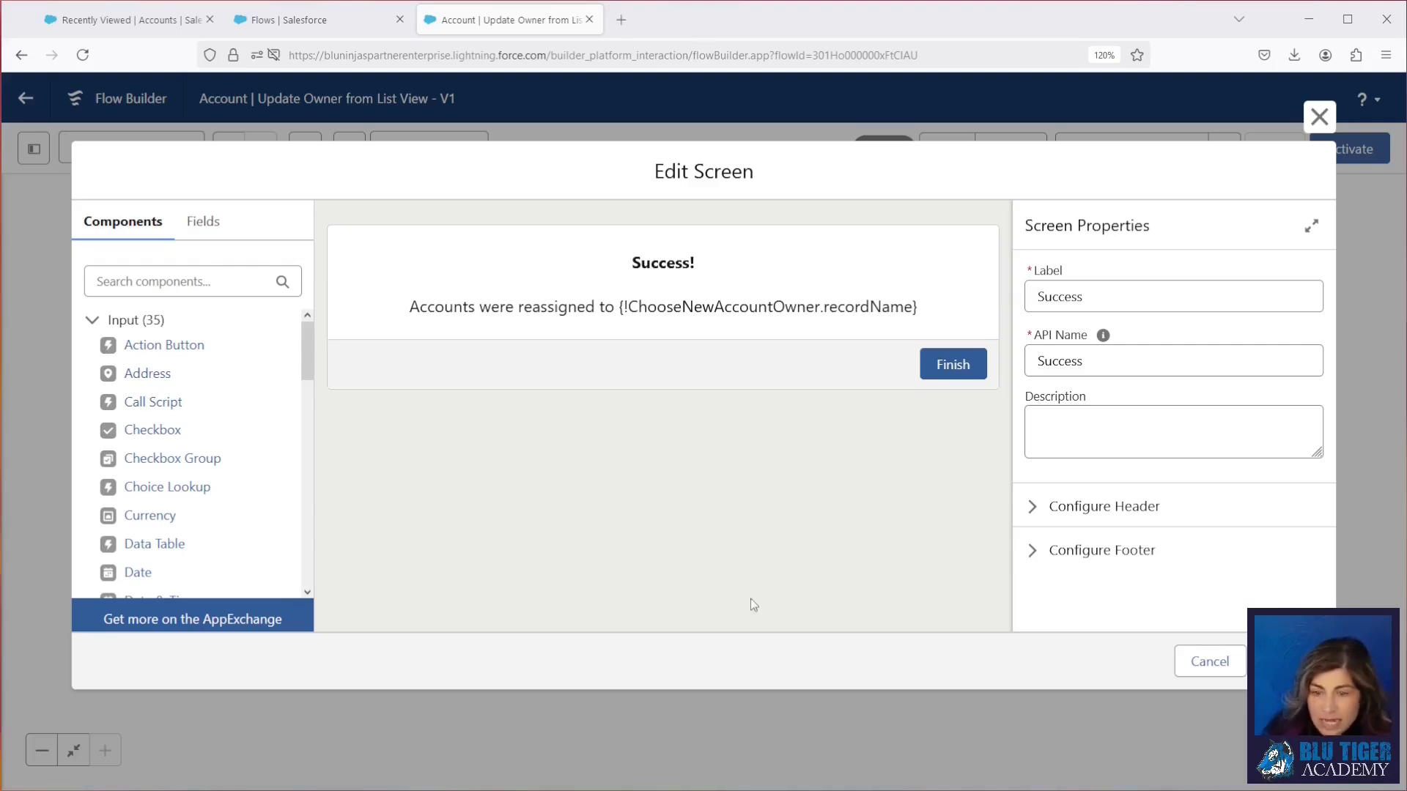
click(1210, 662)
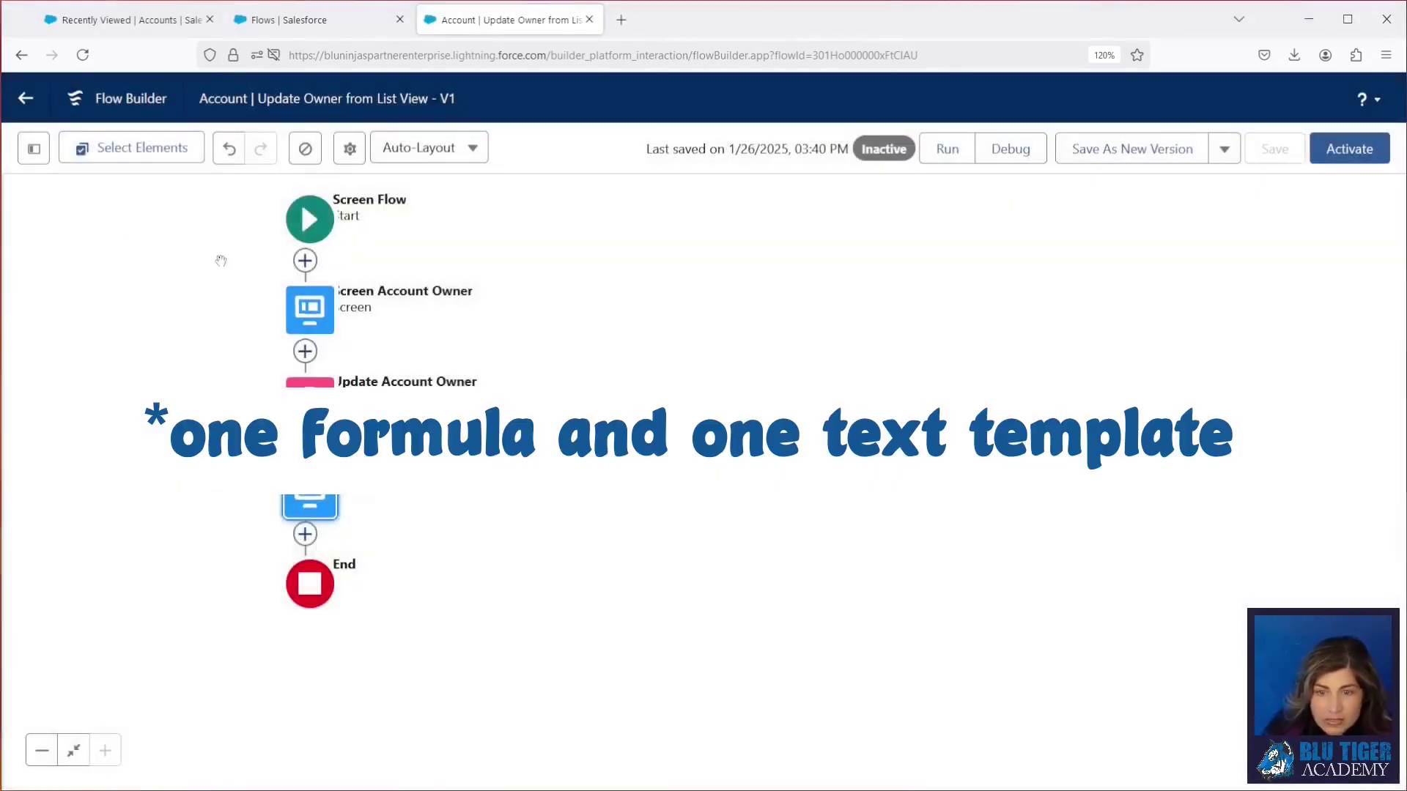
Start a new Formula resource named forAccountTabLink with data type Text.
click(31, 157)
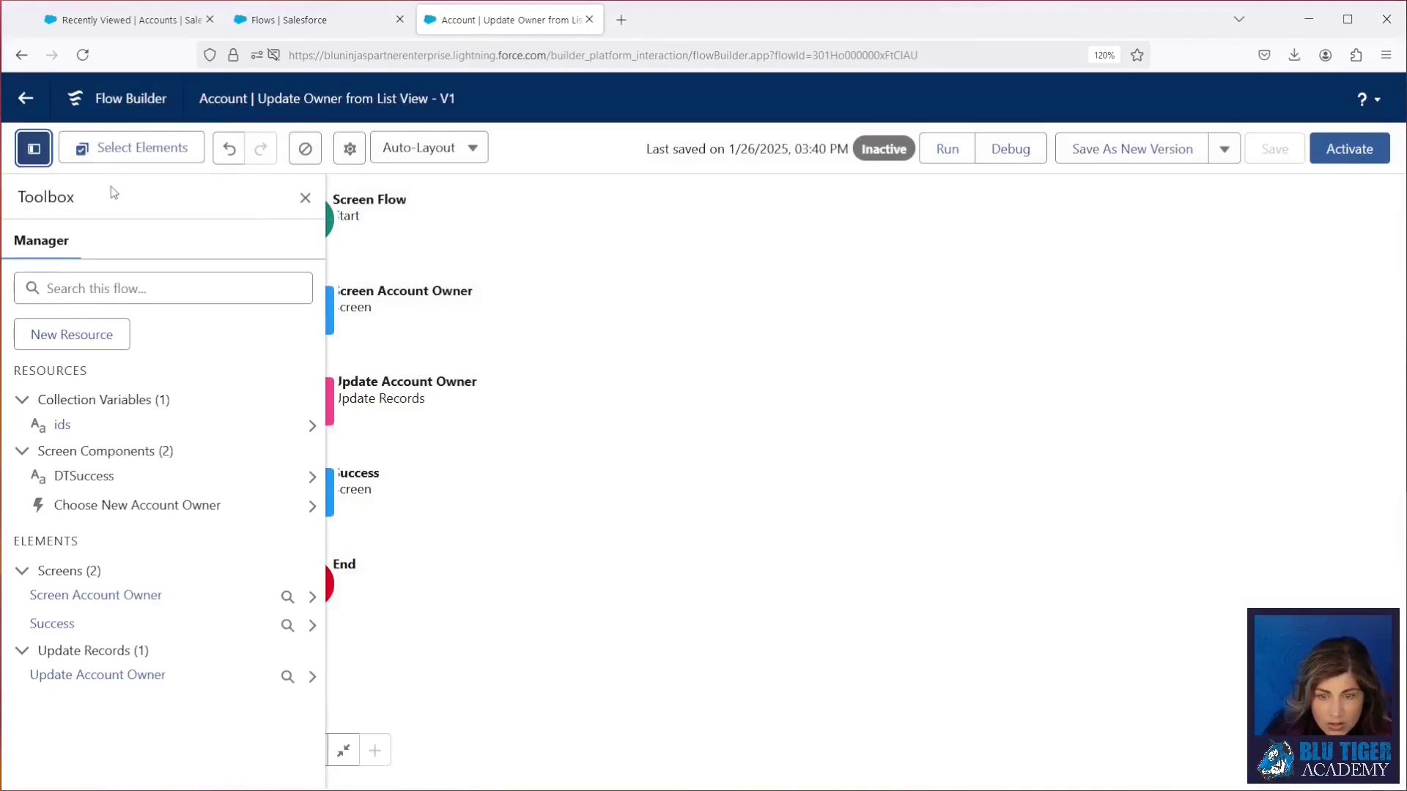
click(94, 349)
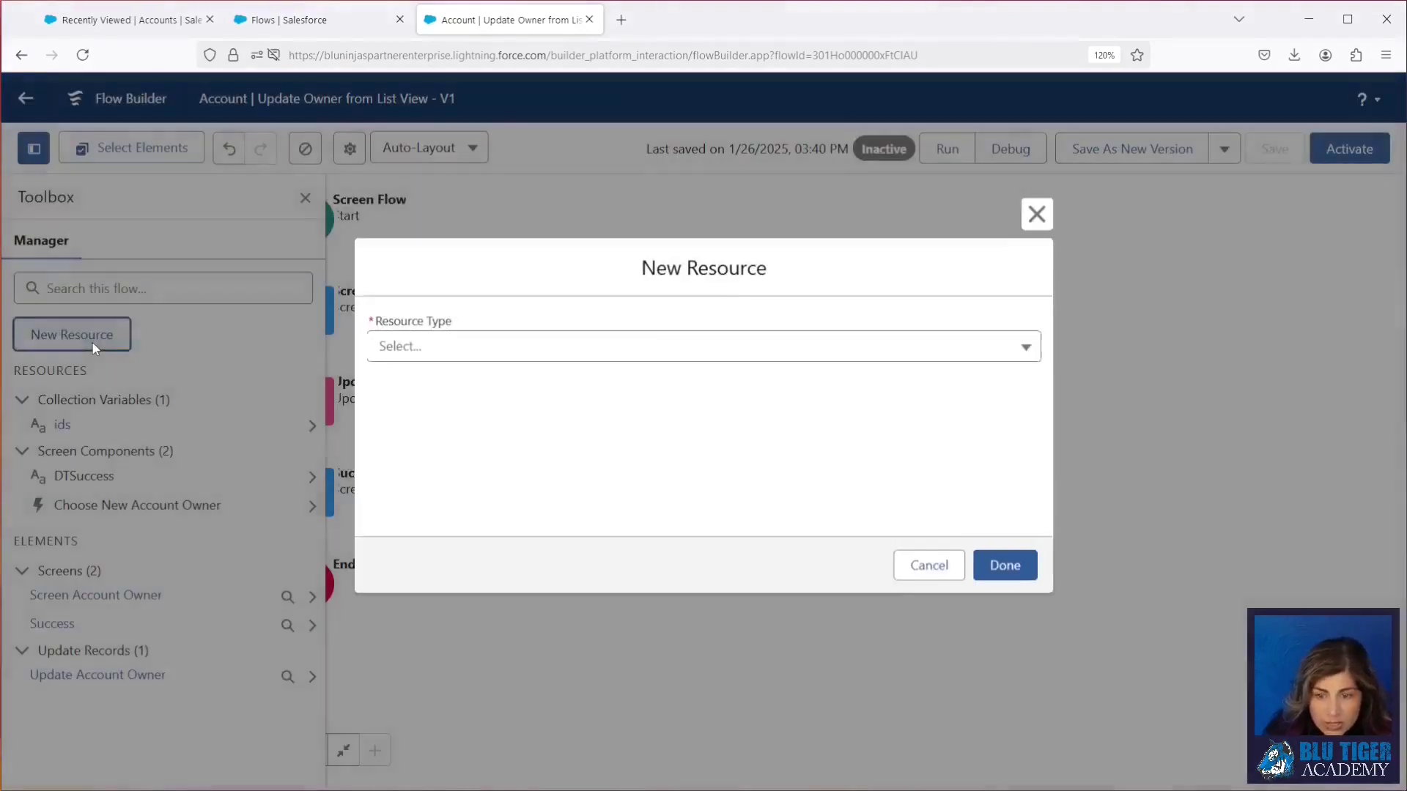
click(402, 345)
click(440, 474)
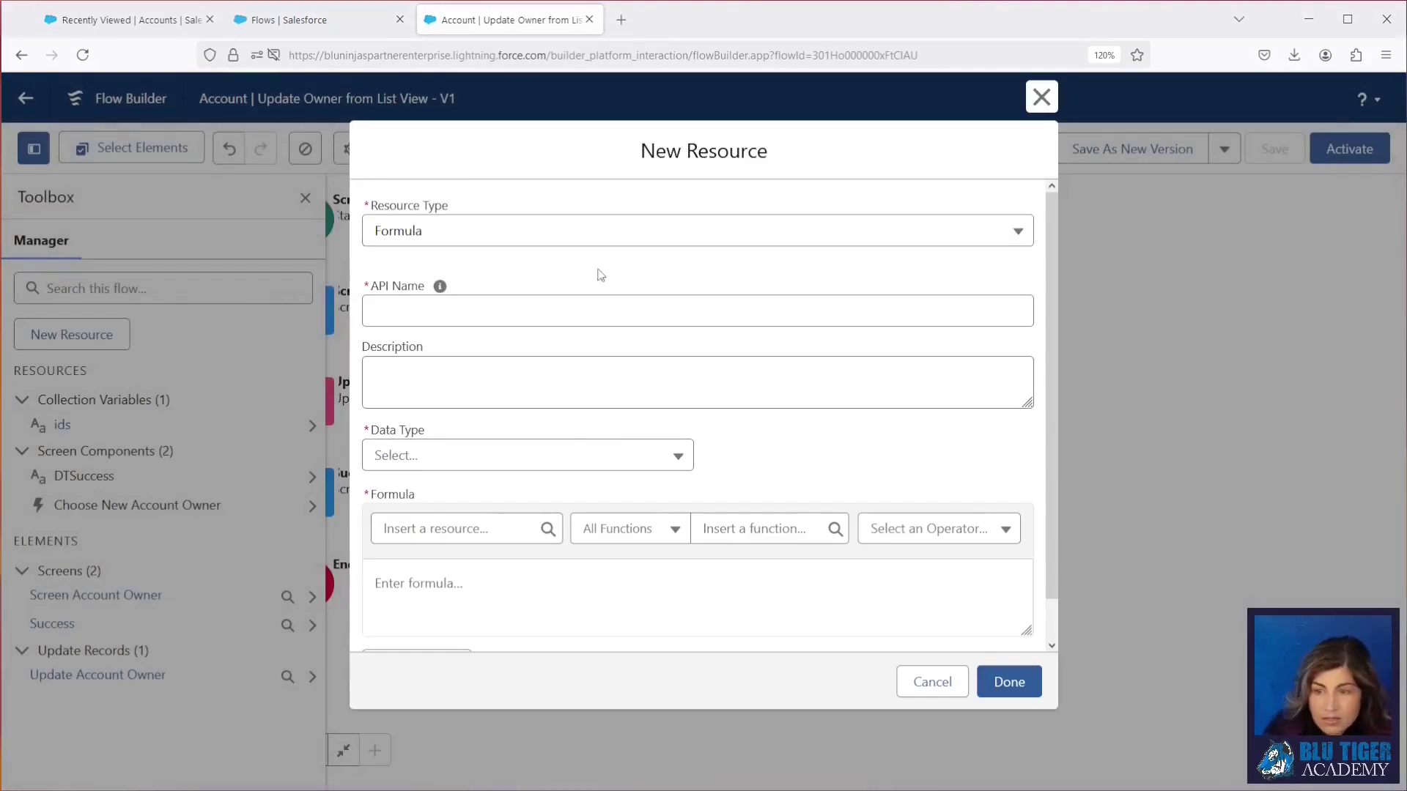
click(494, 299)
text(forAccountTabLink)
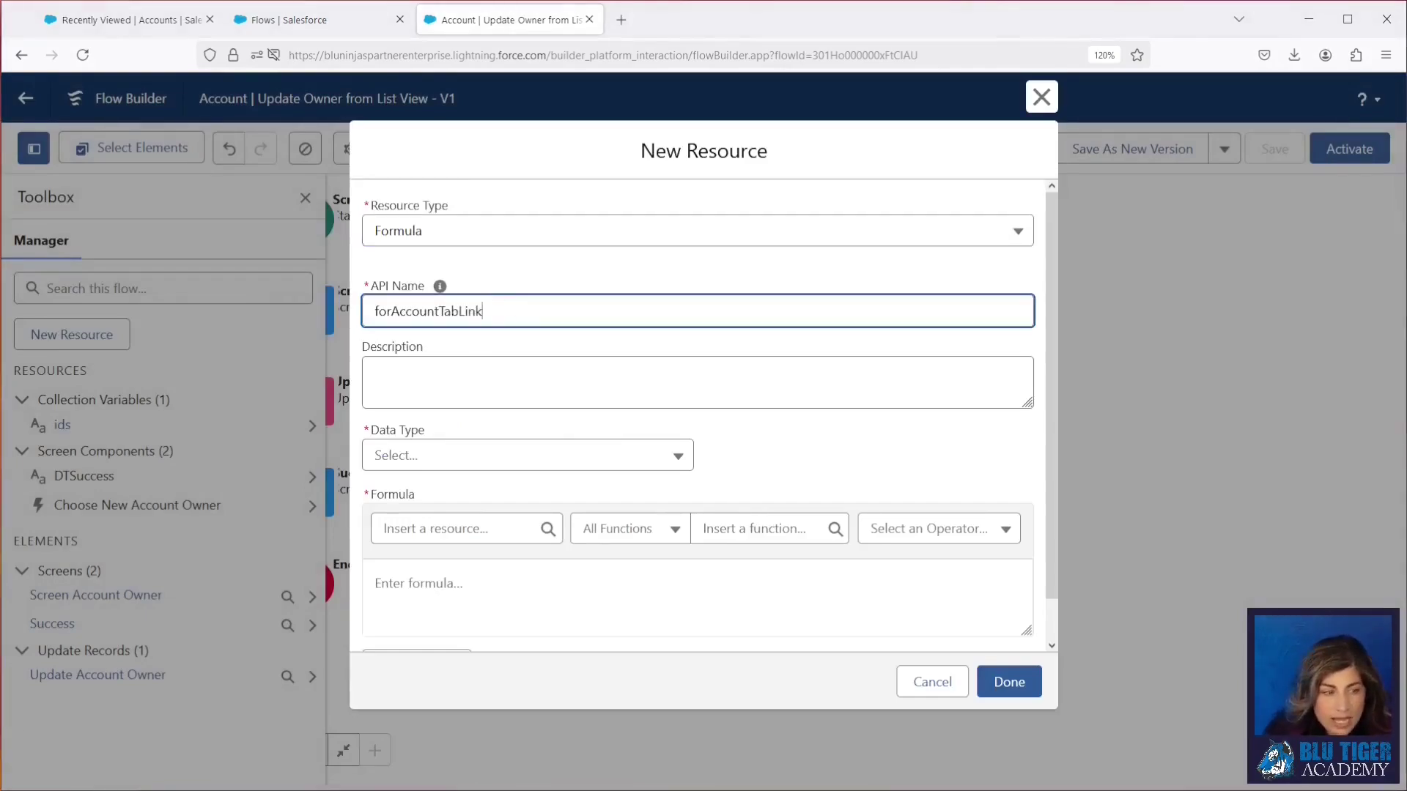
click(466, 456)
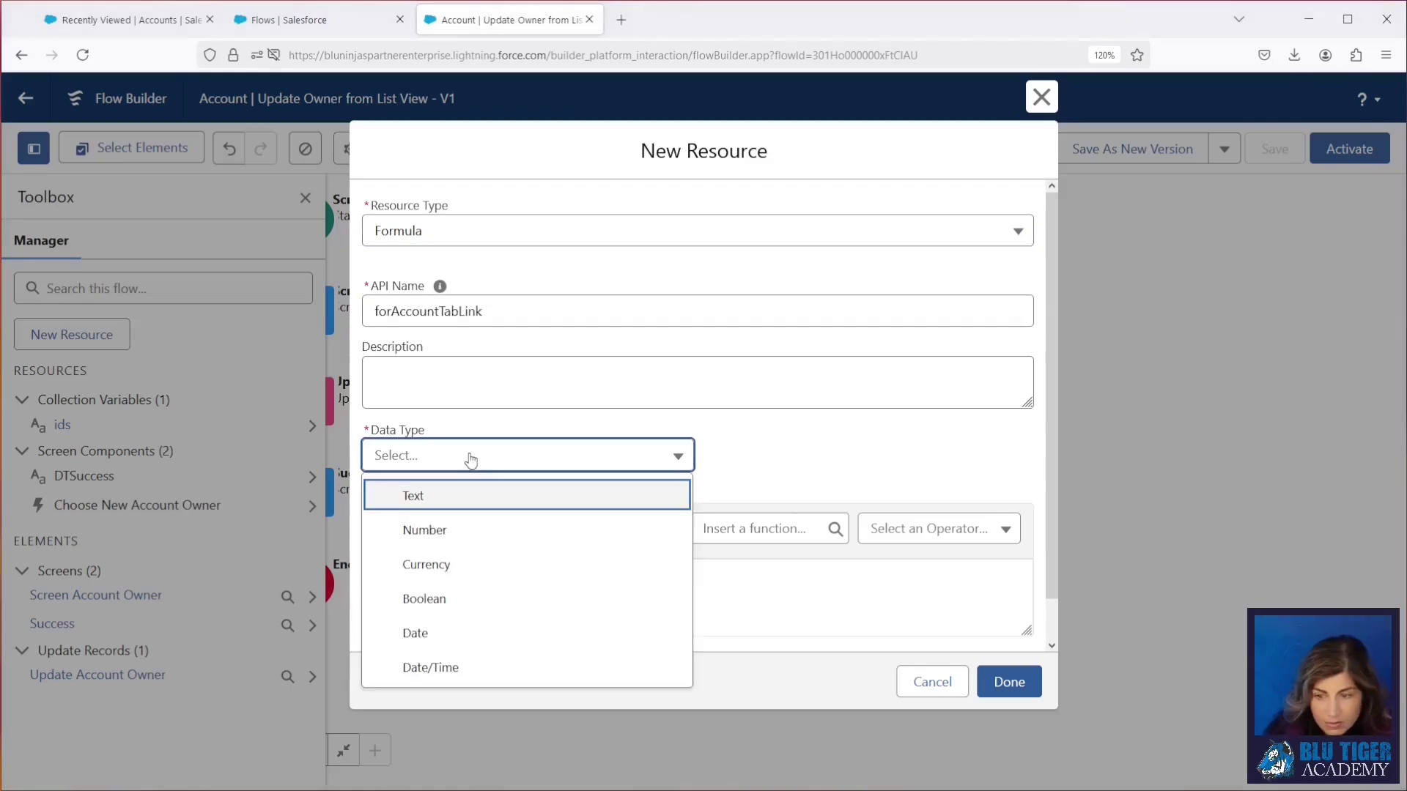
click(452, 491)
Paste the LEFT/FIND formula linking to the Accounts __Recent list view, then save the resource.
click(425, 594)
text(LEFT({!$Api.Partner_Server_URL_620}, FIND( '/services', {!$Api.Partner_Server_URL_620})) & "lightning/o/Account/list?filterName=__Recent")
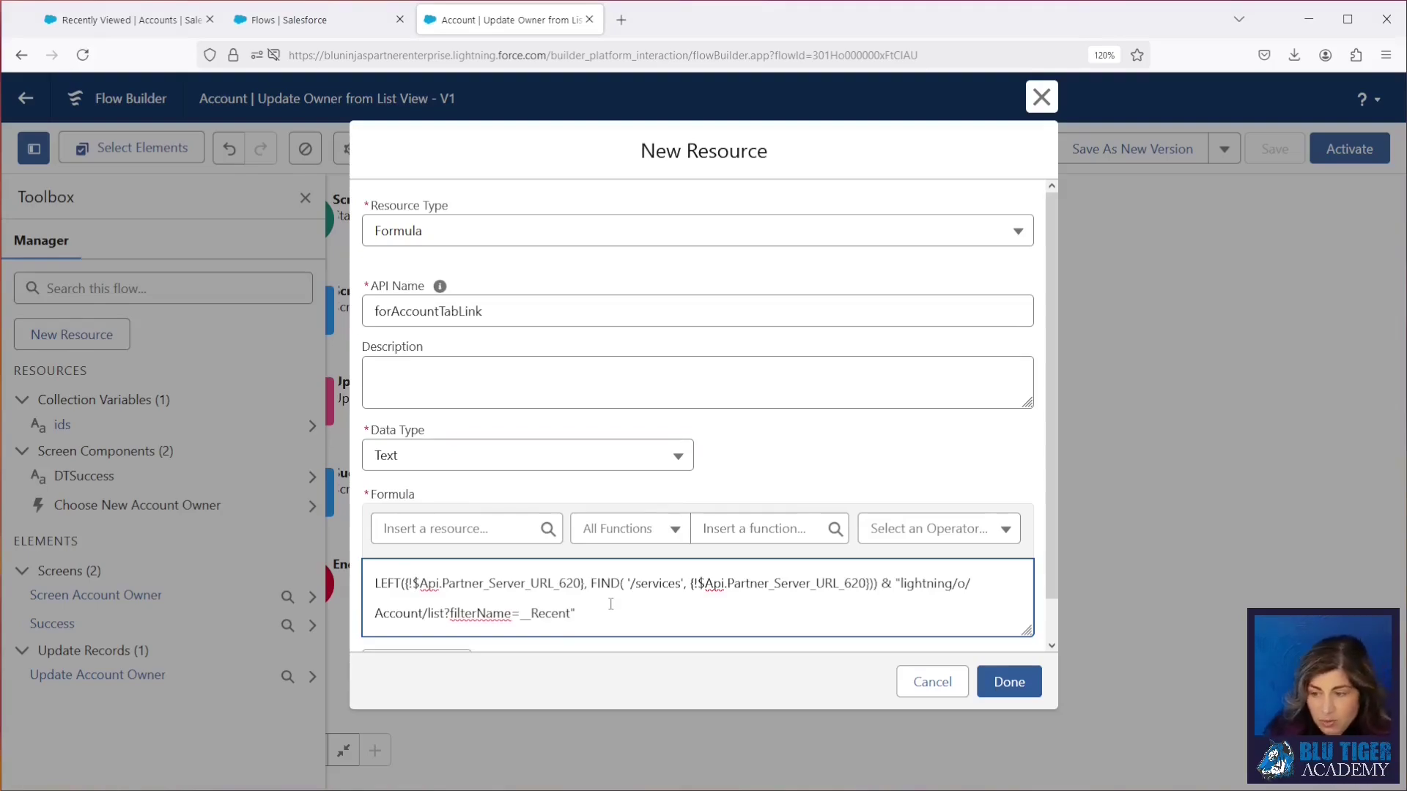
click(879, 587)
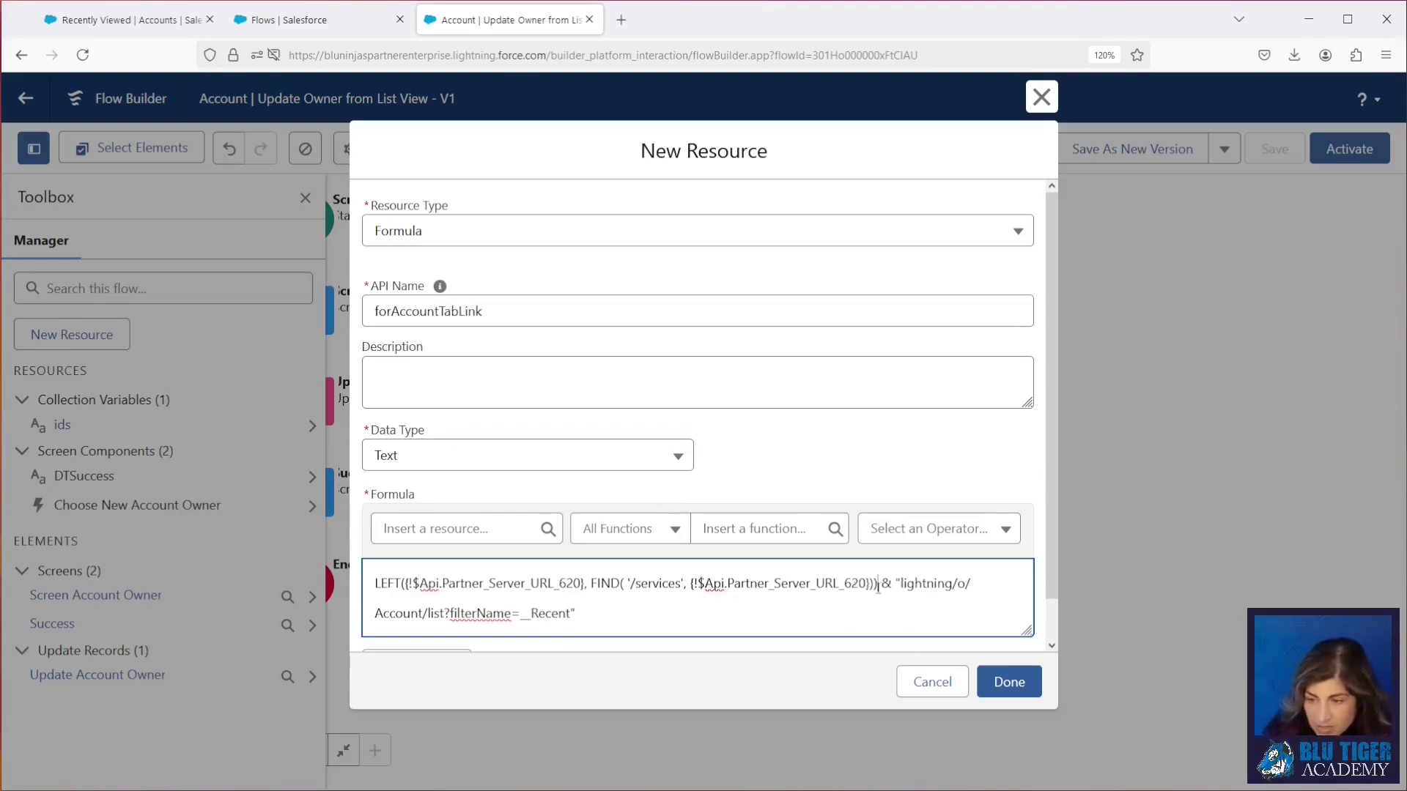
drag(879, 587, 370, 589)
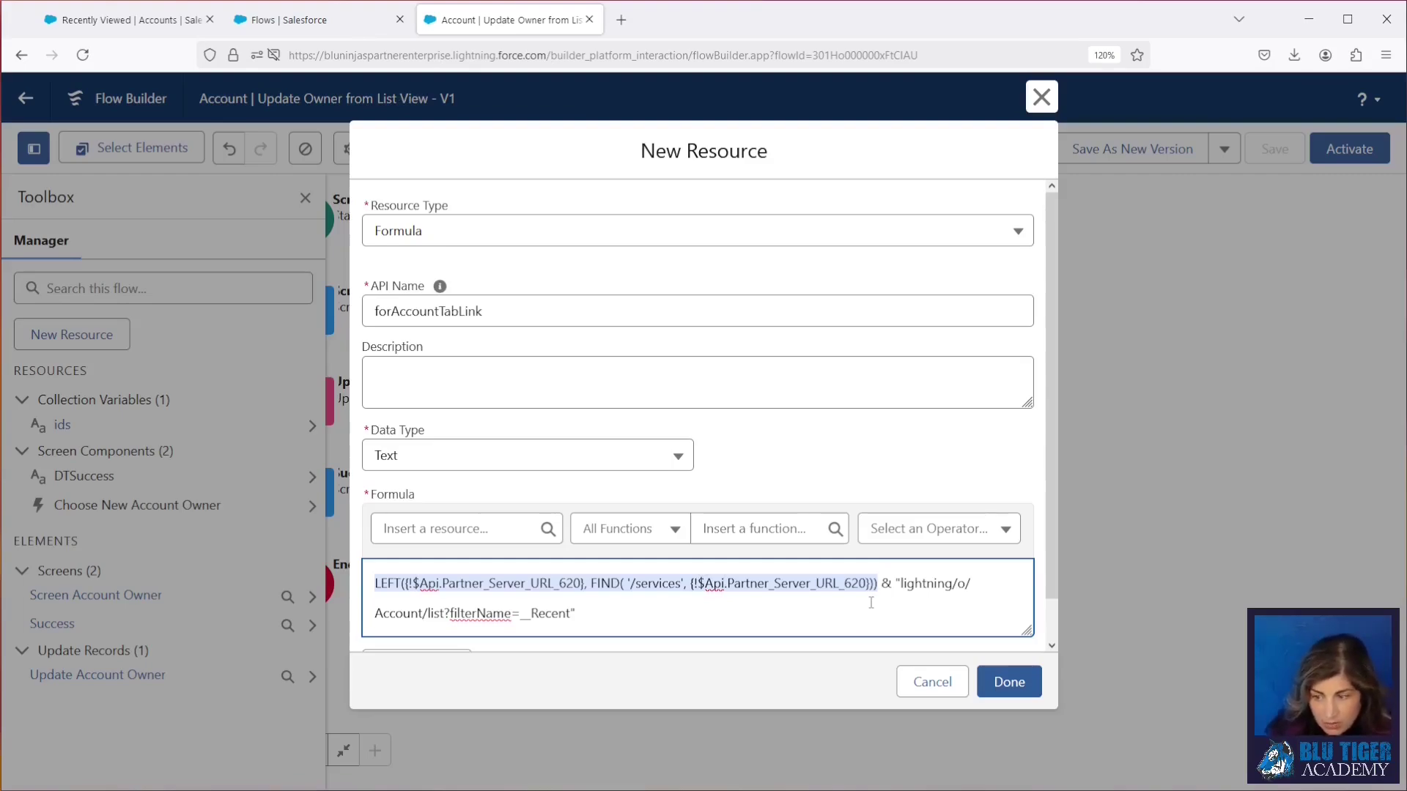
drag(878, 583, 905, 609)
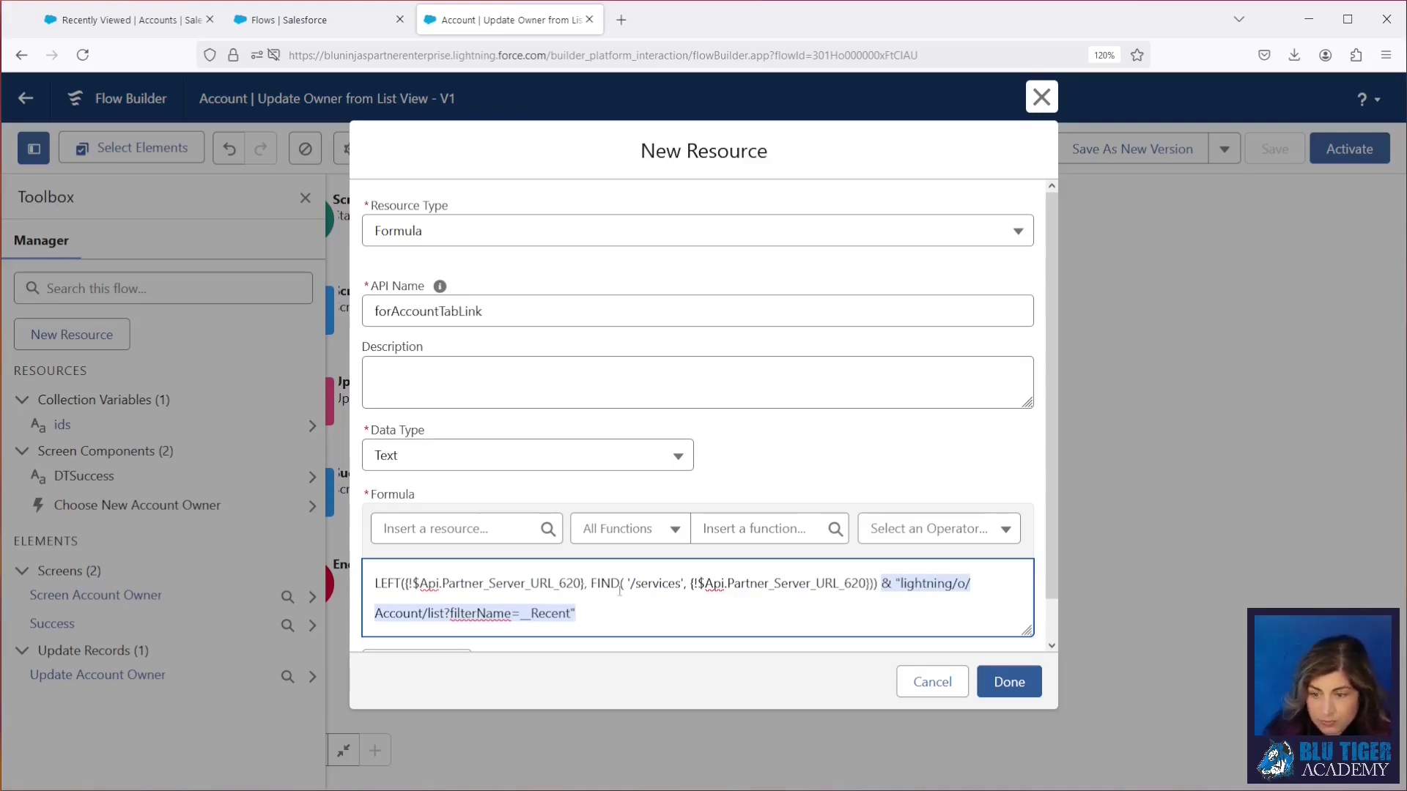
click(1009, 680)
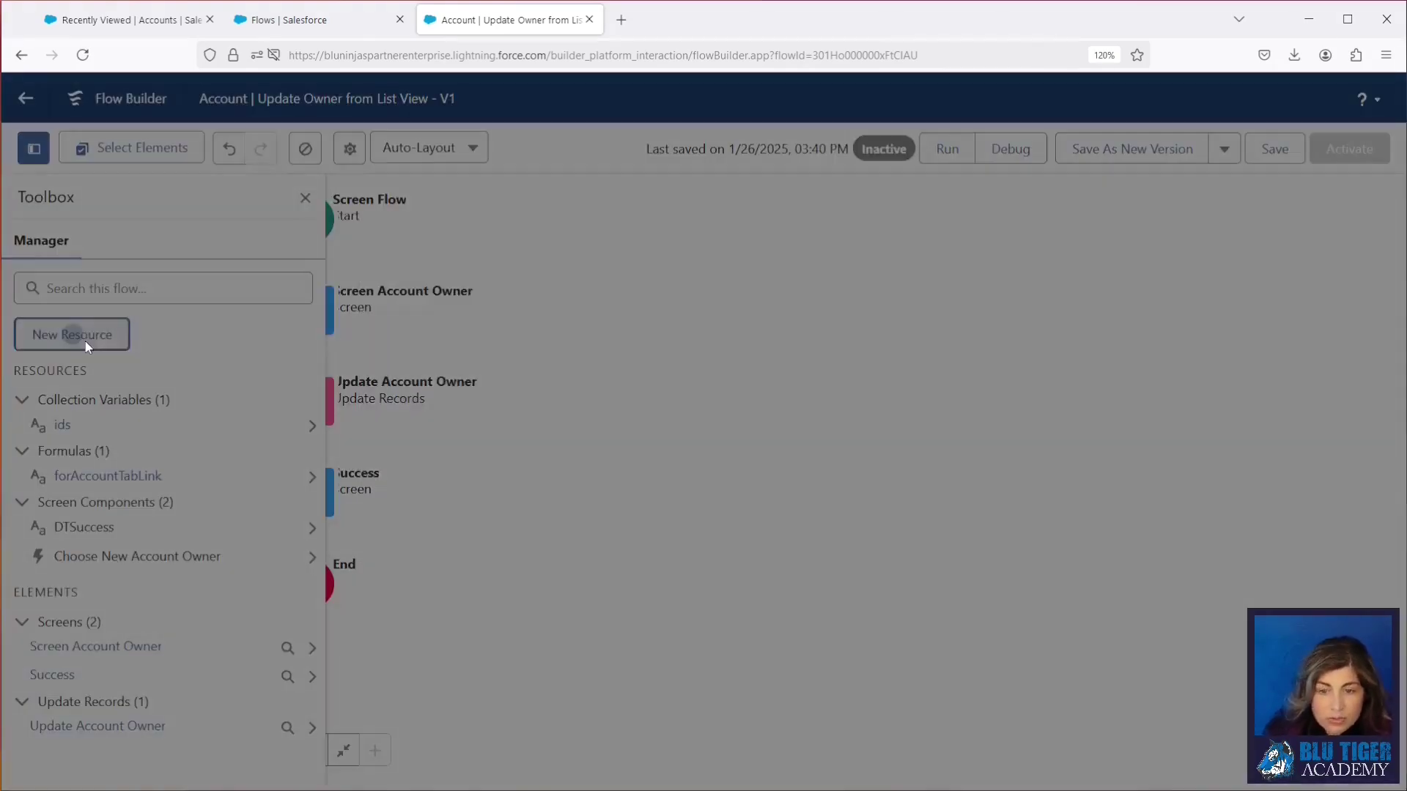
Create Text Template ttAccountTabLink with a plain-text body linking {!forAccountTabLink} as 'Return to Accounts Tab.'.
click(72, 334)
click(408, 344)
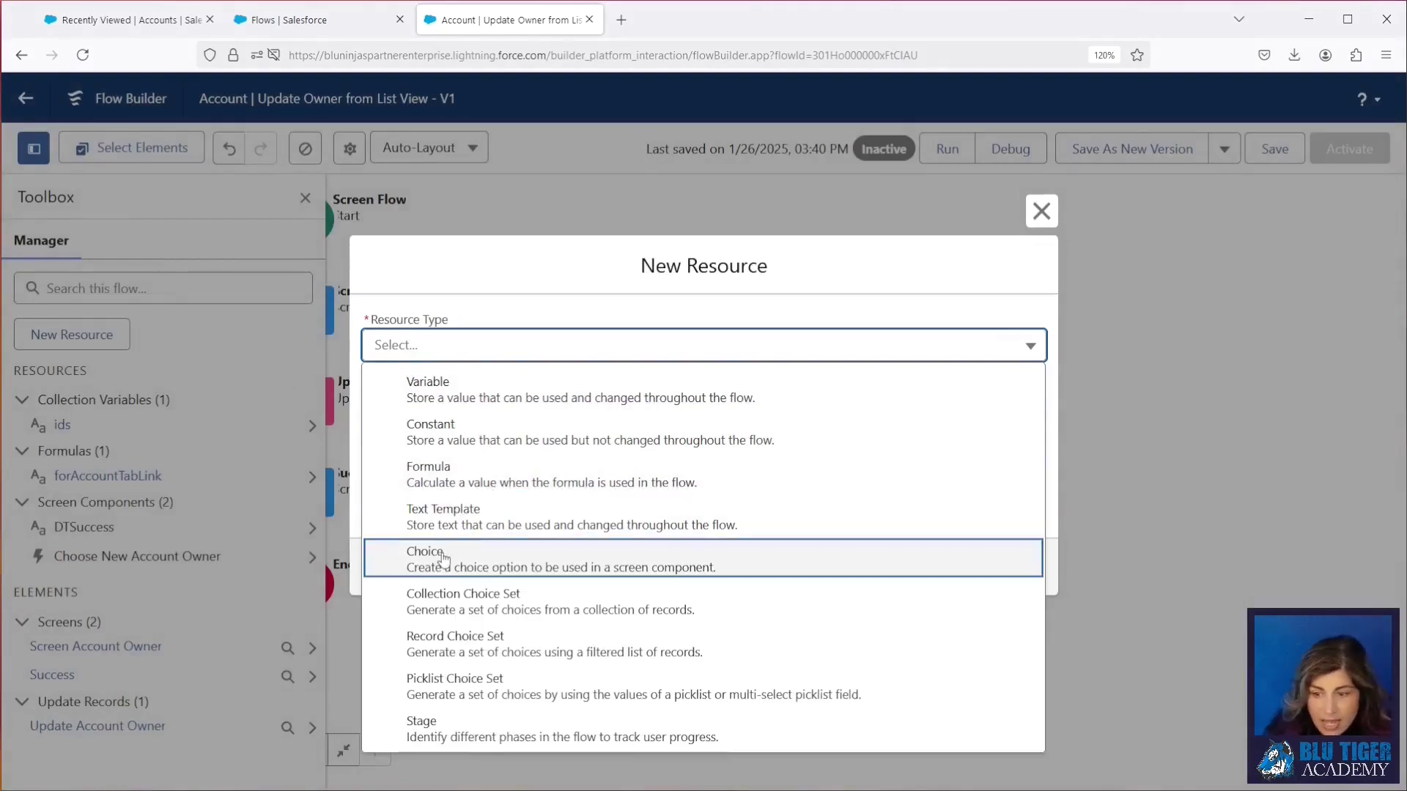
click(441, 522)
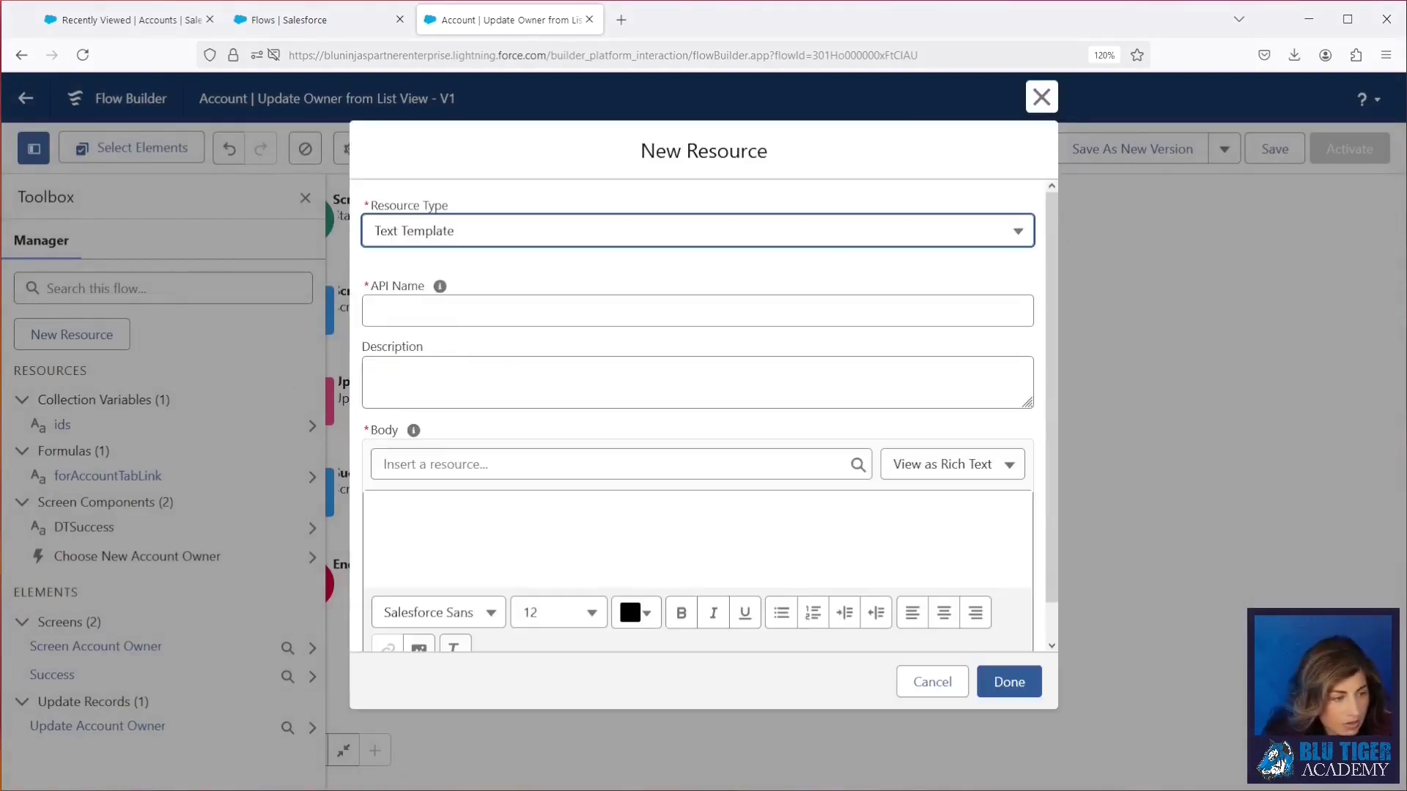
click(444, 311)
text(ttAccountTabLink)
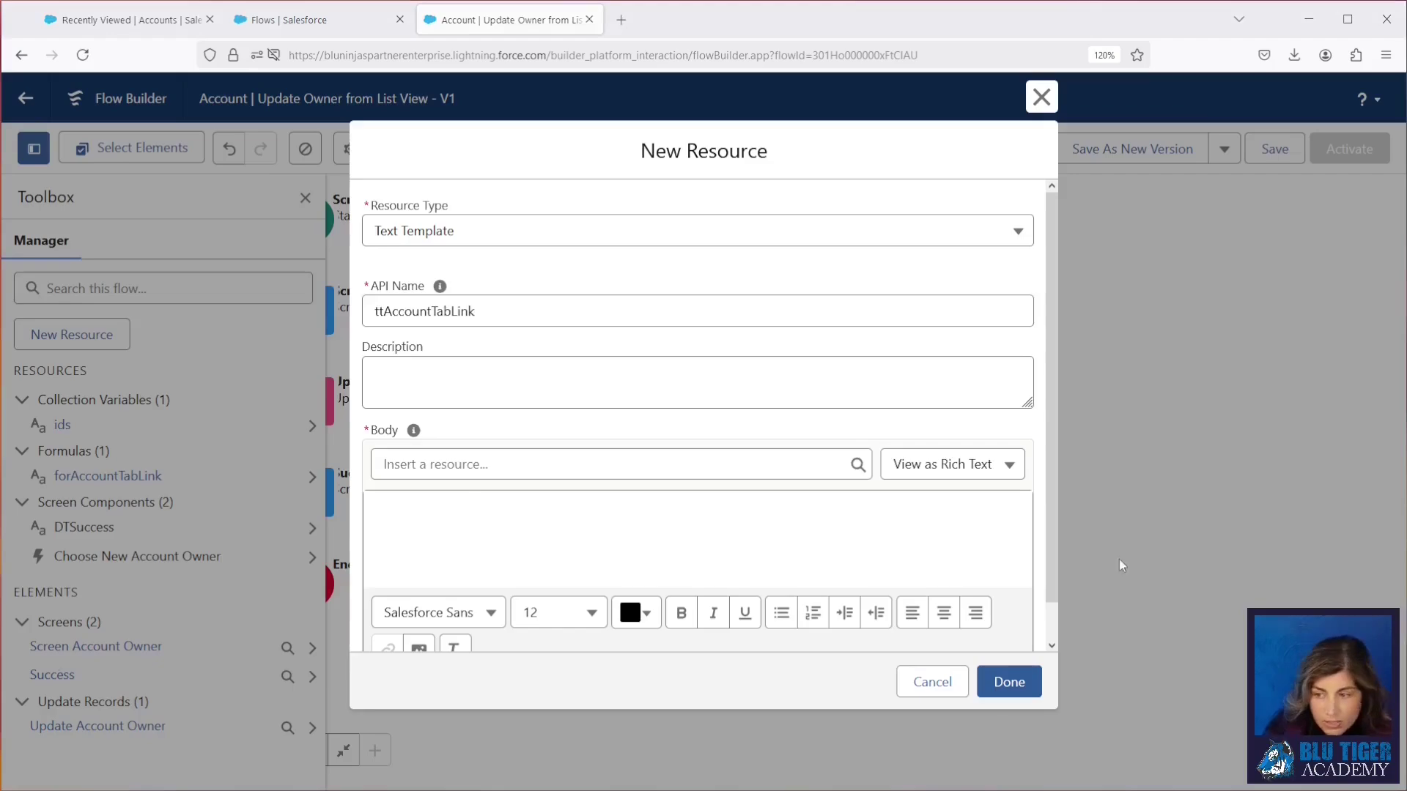
click(911, 469)
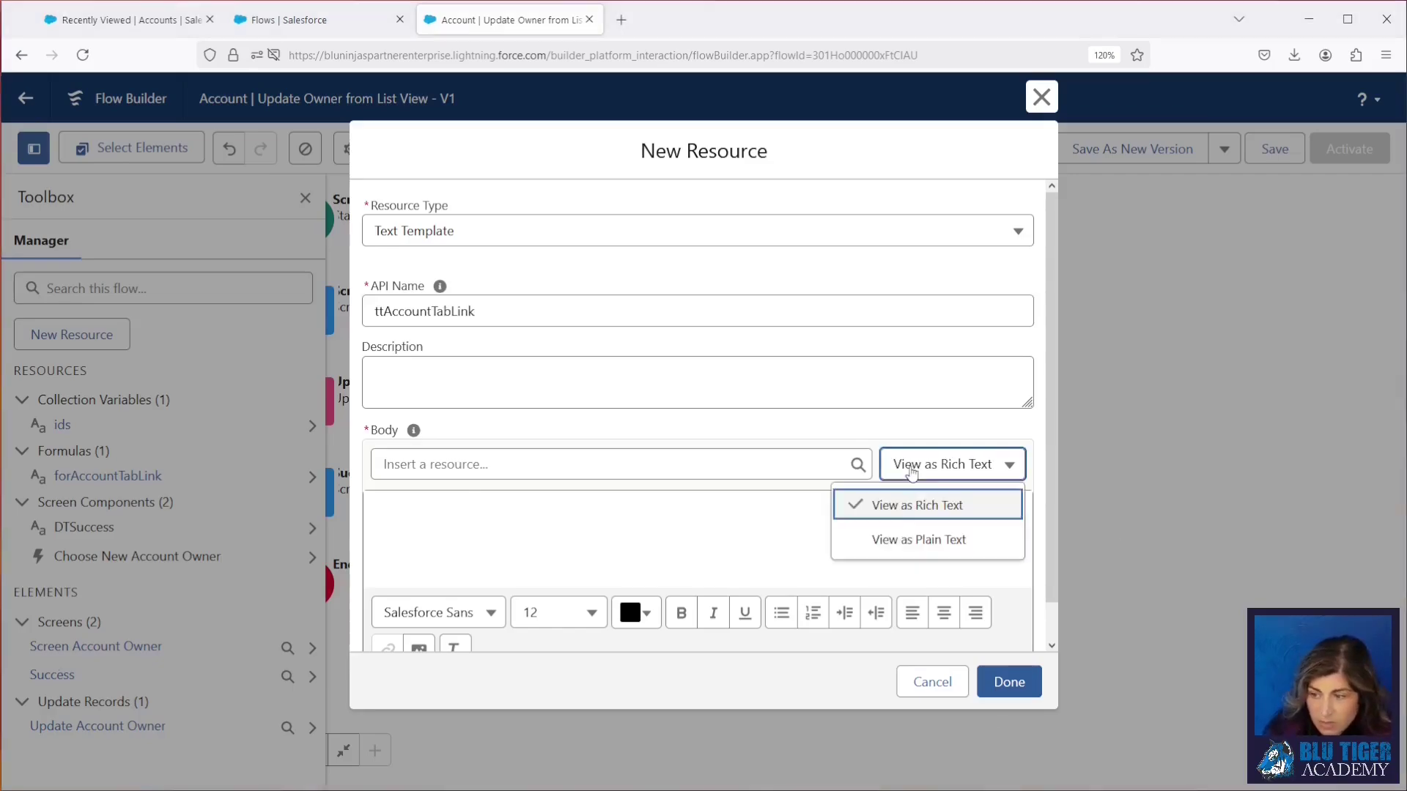
click(892, 535)
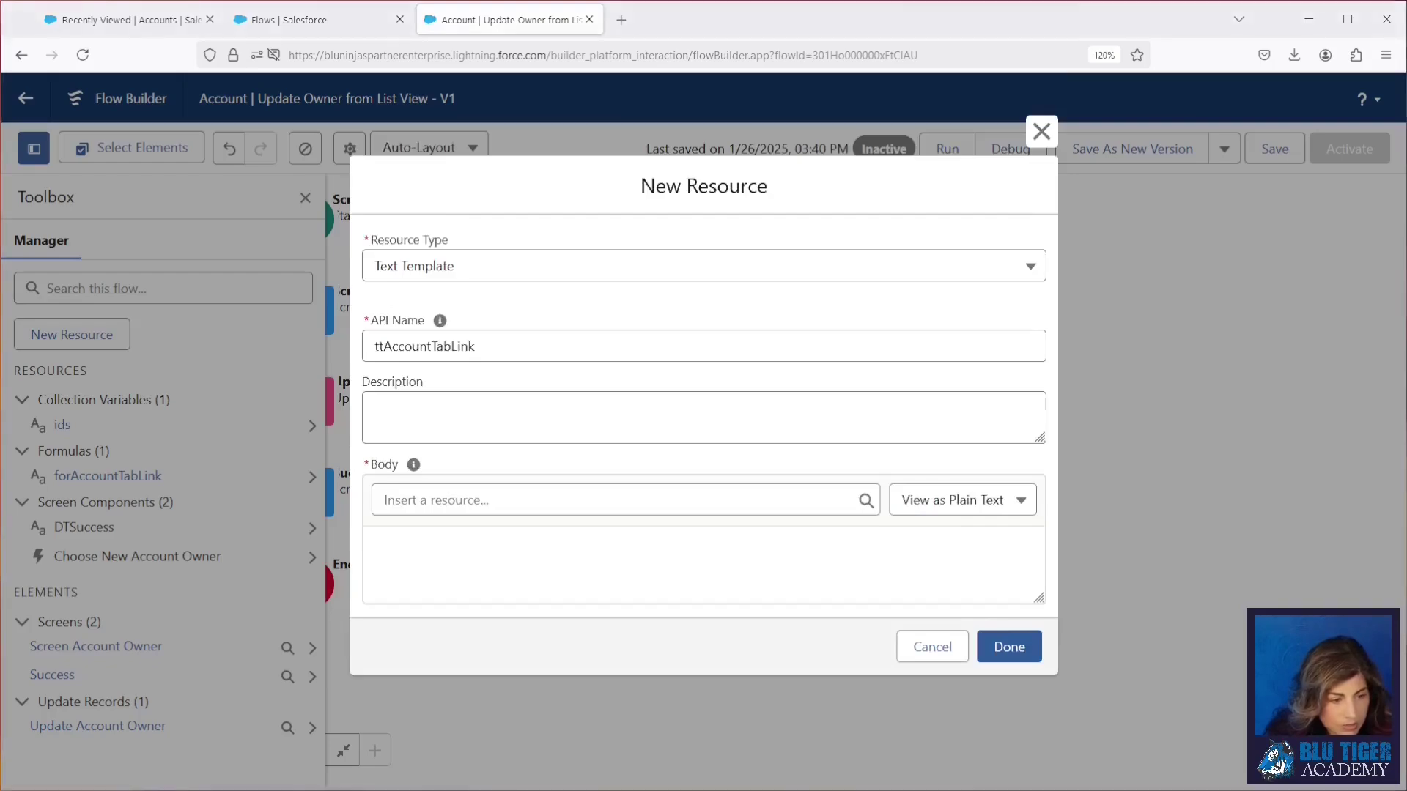
click(383, 560)
text(<a href="{!forAccountTabLink}" target="_self">Return to Accounts Tab.</a>)
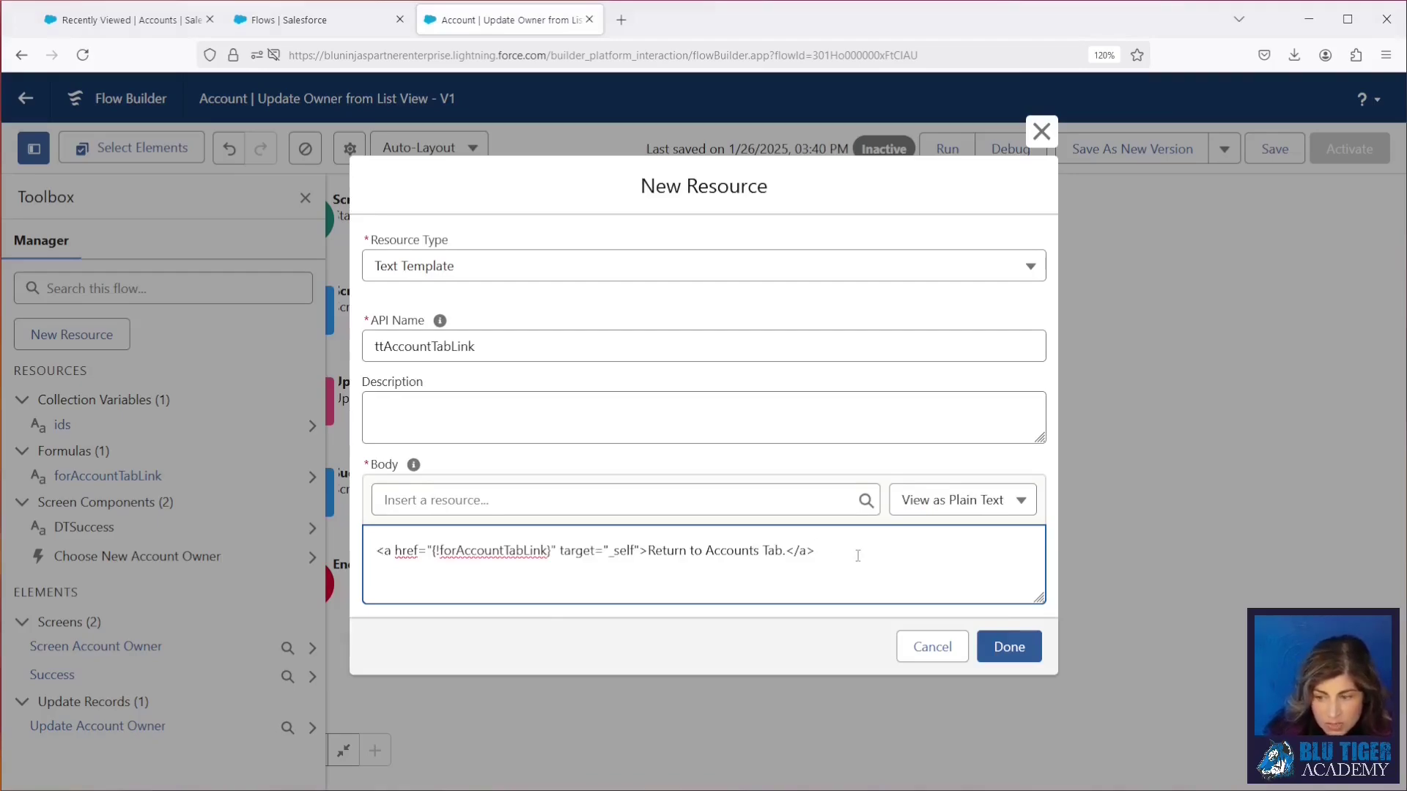
click(1005, 649)
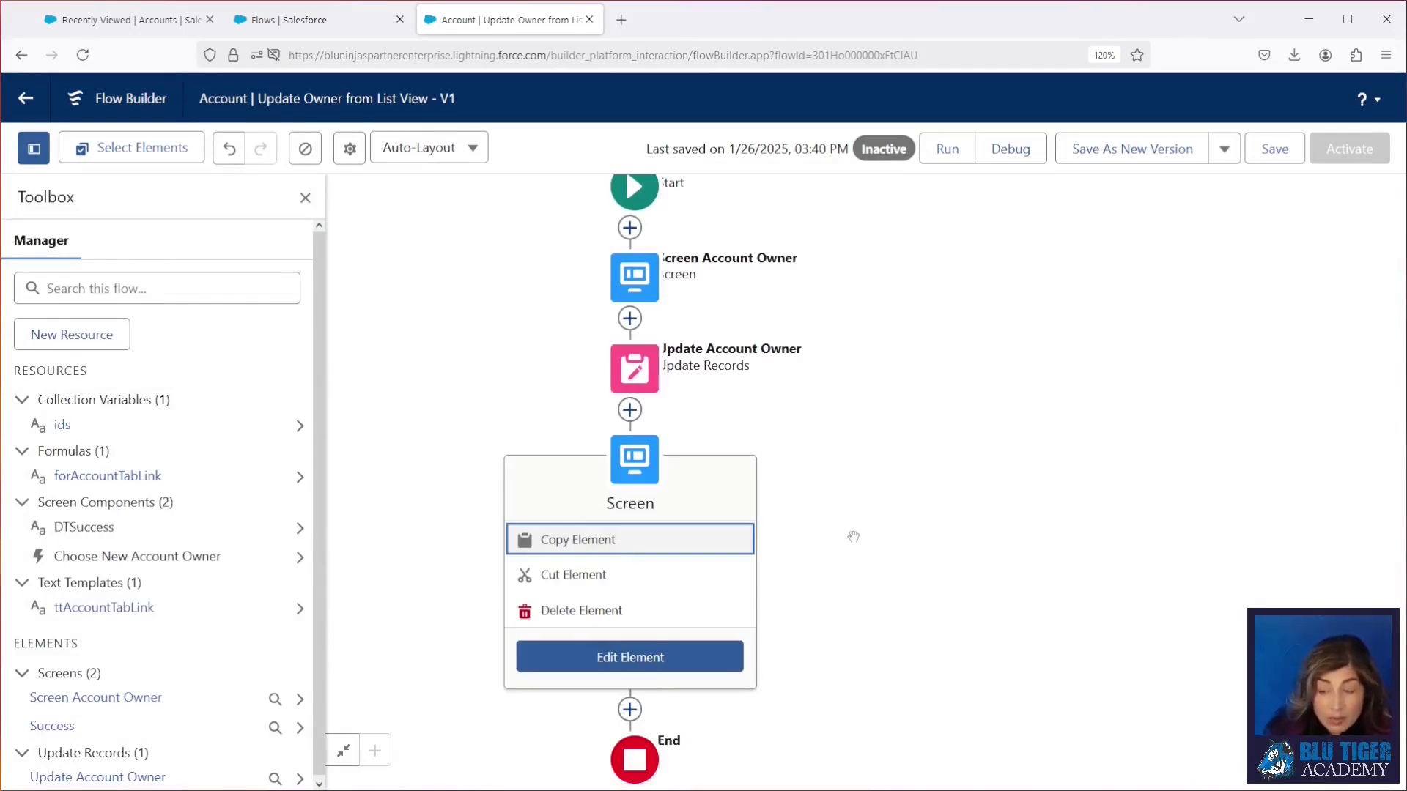
Add a bold {!ttAccountTabLink} under the Success message, then save and activate the flow.
click(605, 659)
click(792, 288)
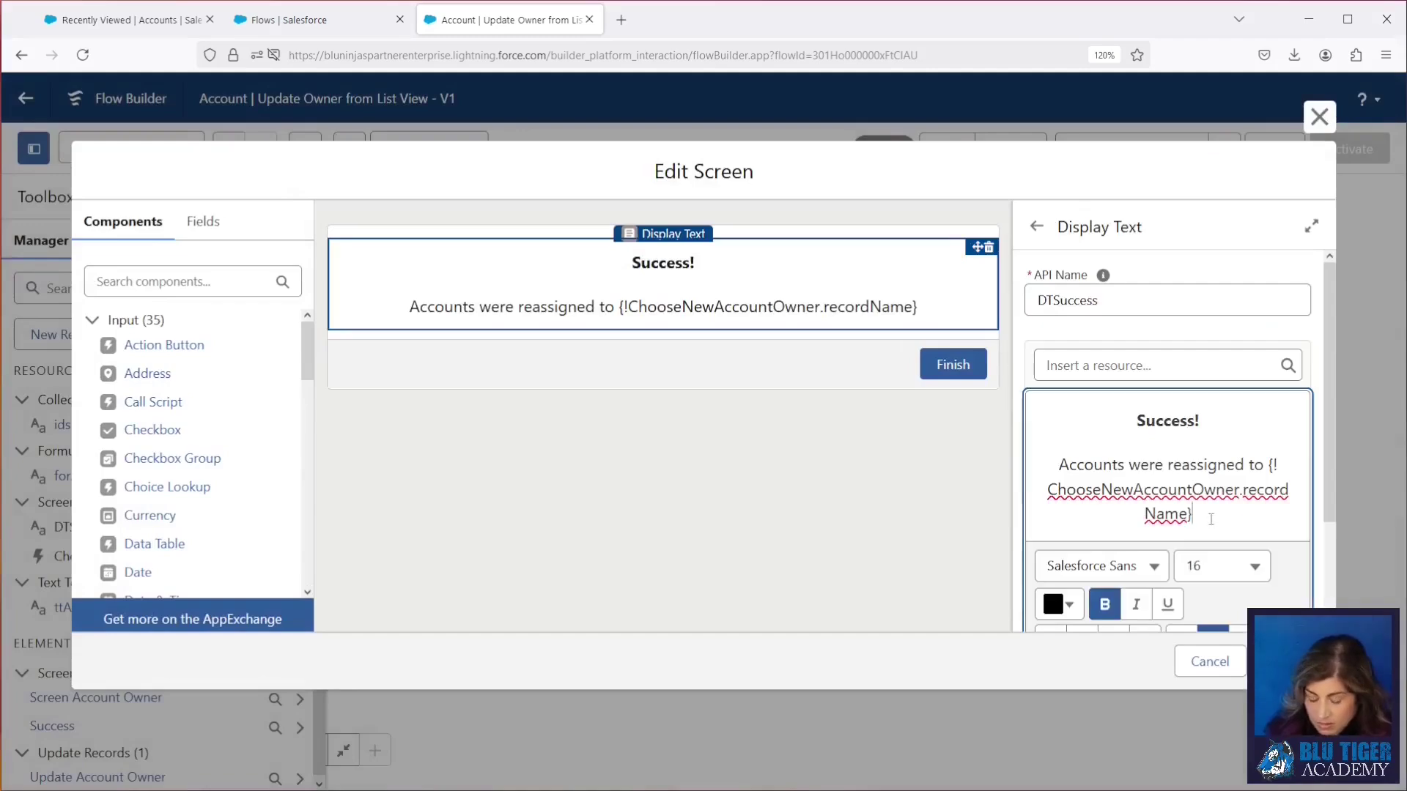
click(1105, 367)
text(tt)
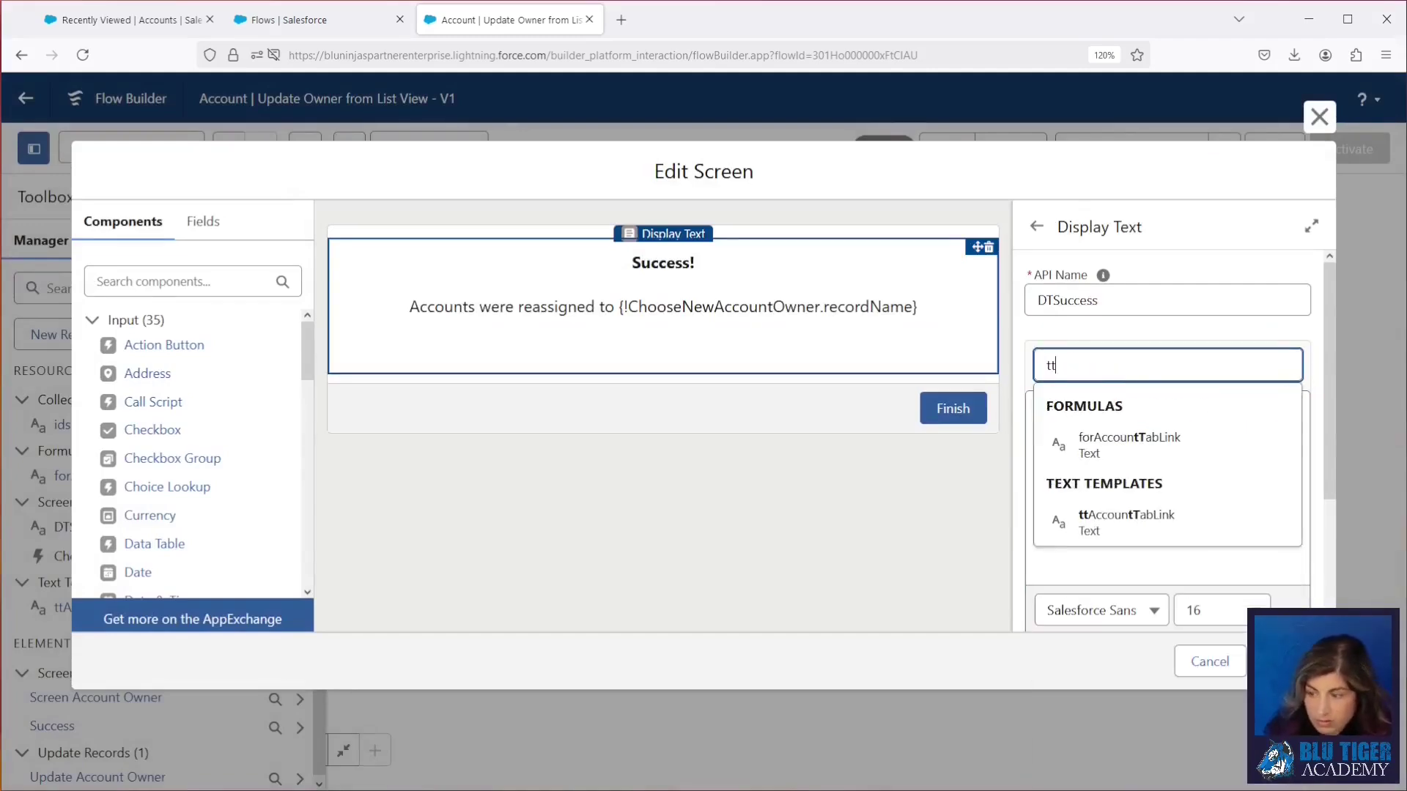
click(1116, 534)
drag(1245, 559, 1093, 558)
key(ctrl+b)
click(1103, 507)
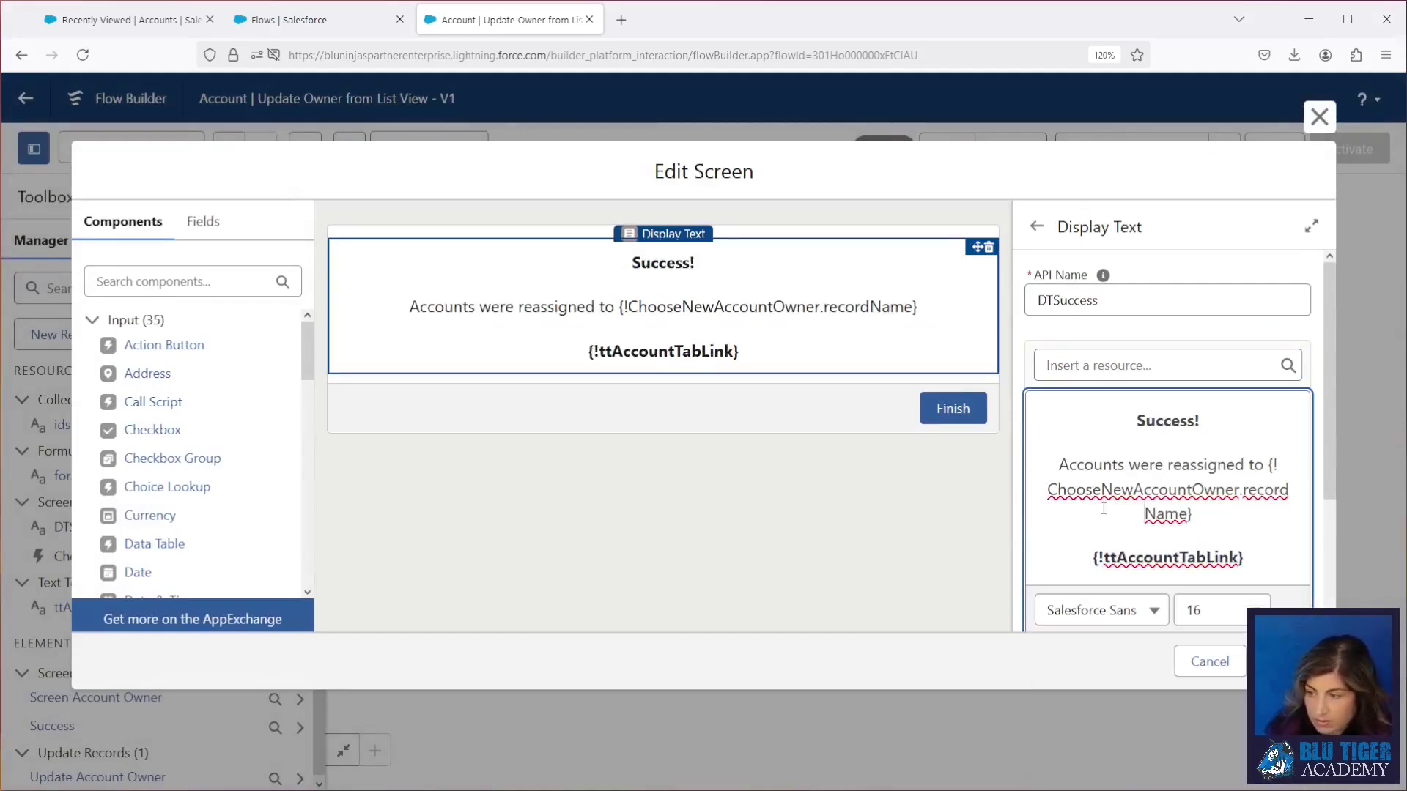
click(1286, 661)
click(1275, 149)
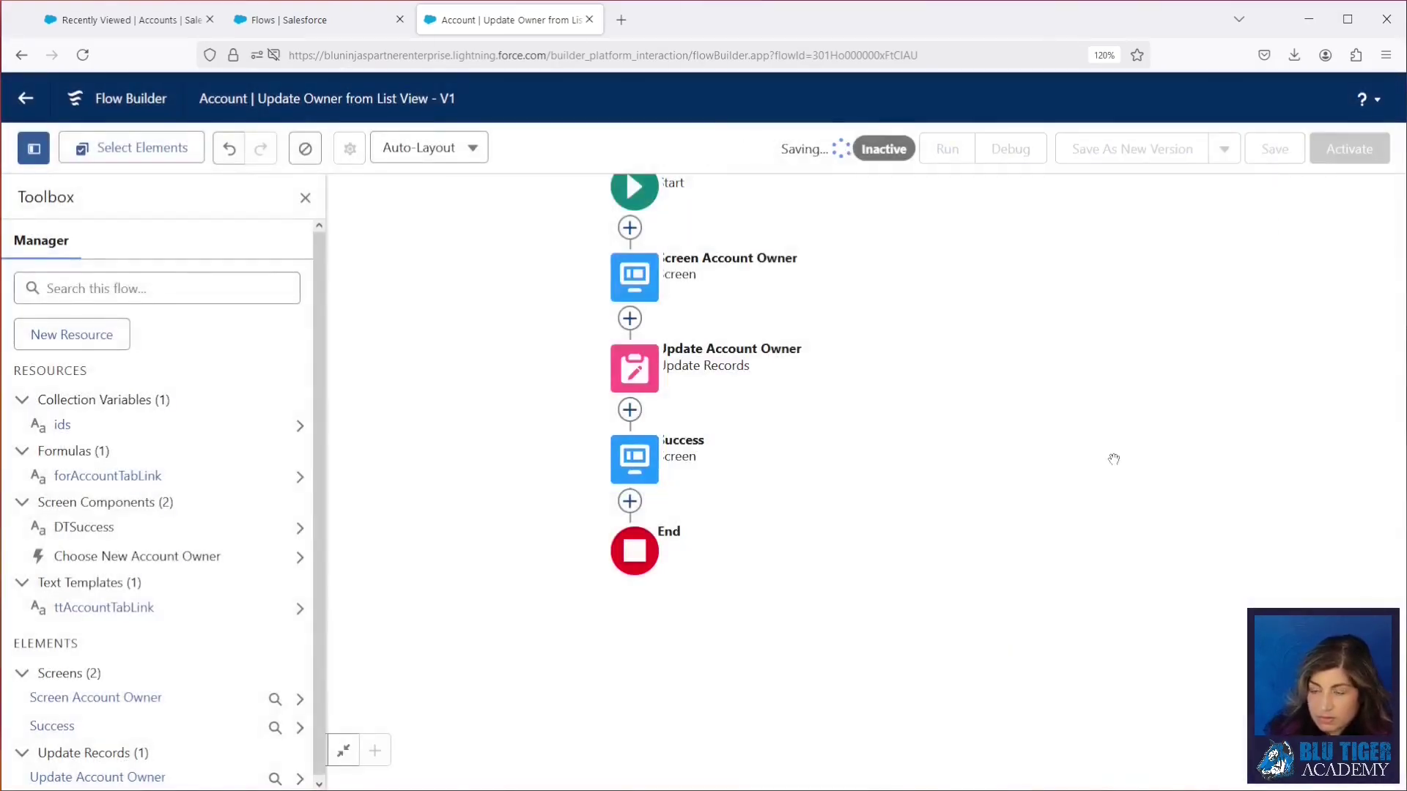
click(1356, 148)
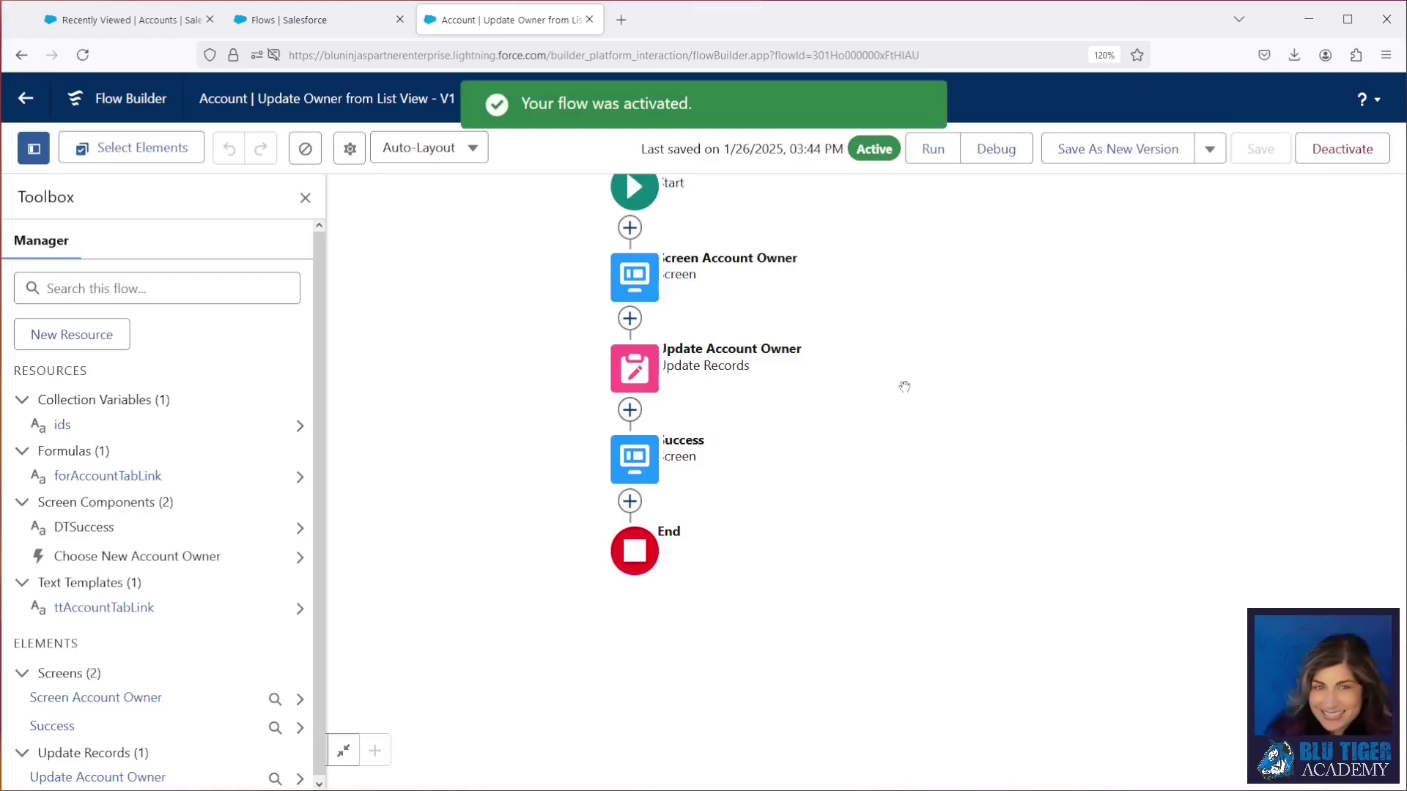
Start a new button or link in the Account object's Buttons, Links, and Actions.
click(270, 22)
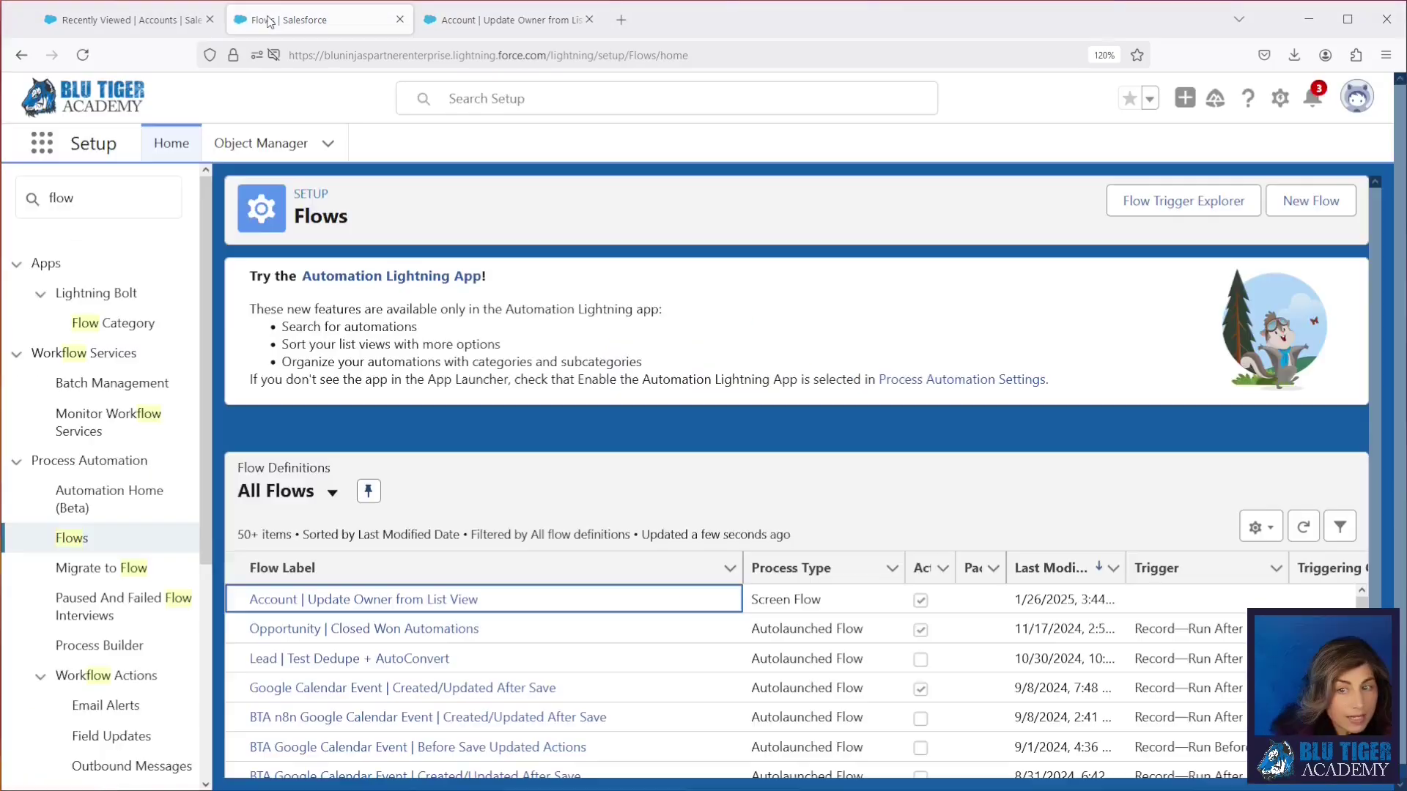
click(254, 145)
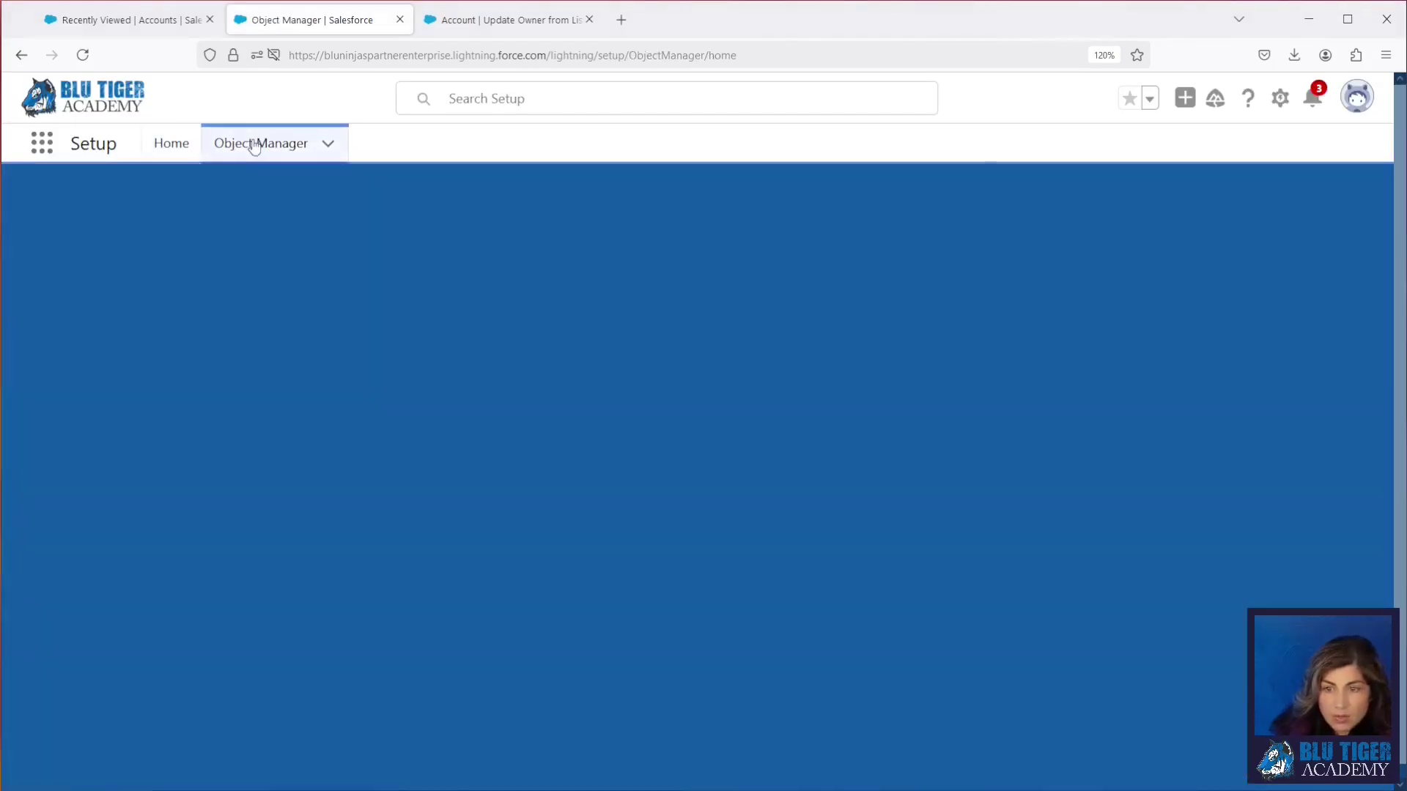
click(51, 315)
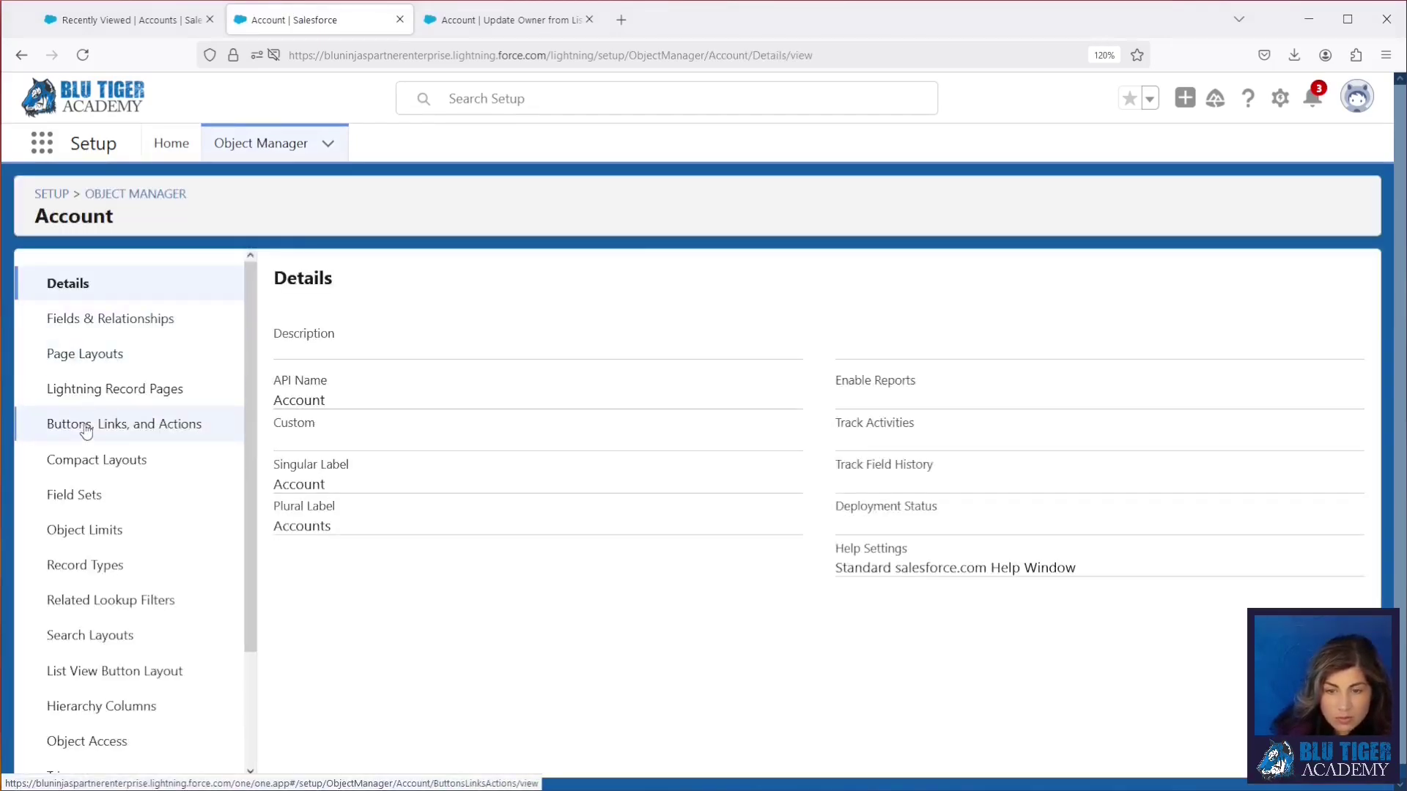
click(85, 428)
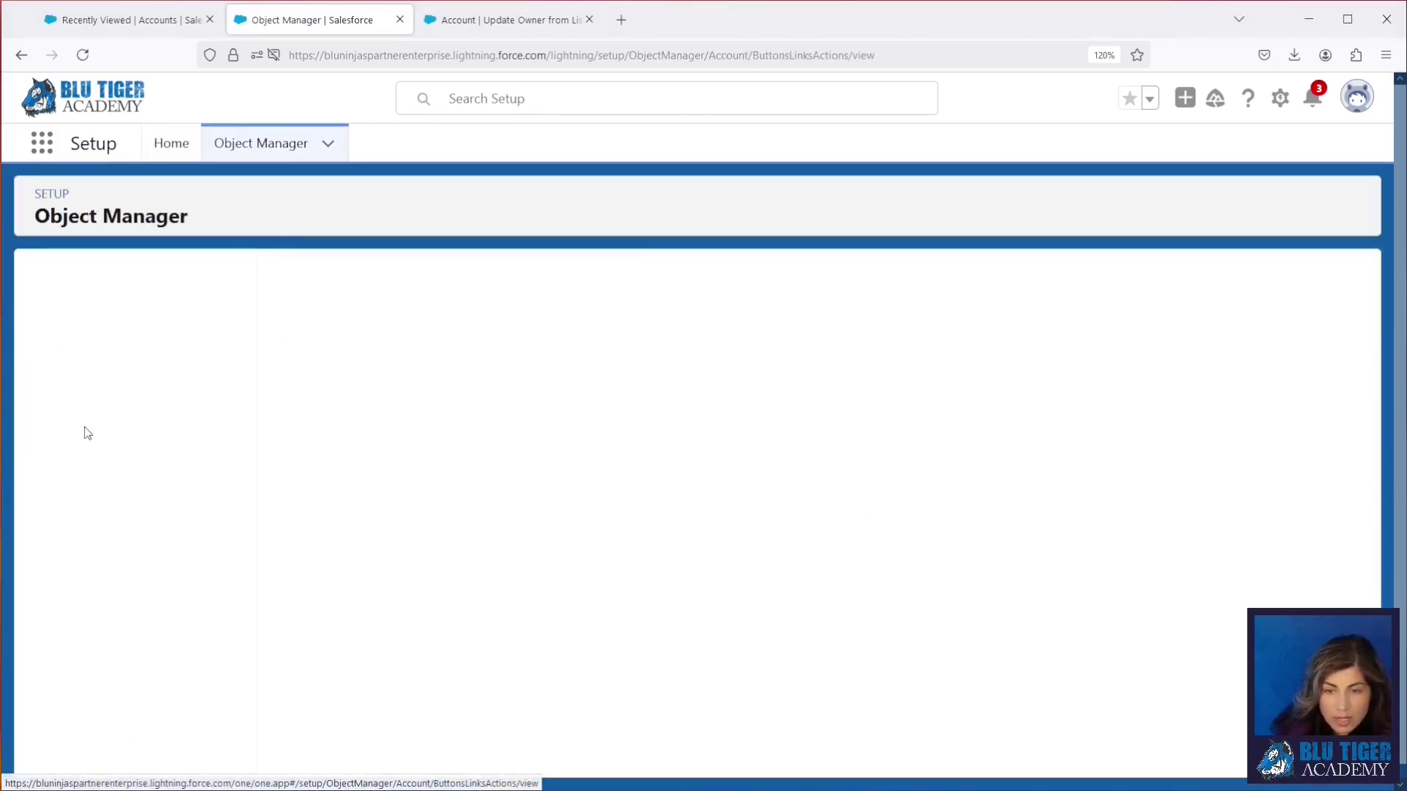
click(1323, 283)
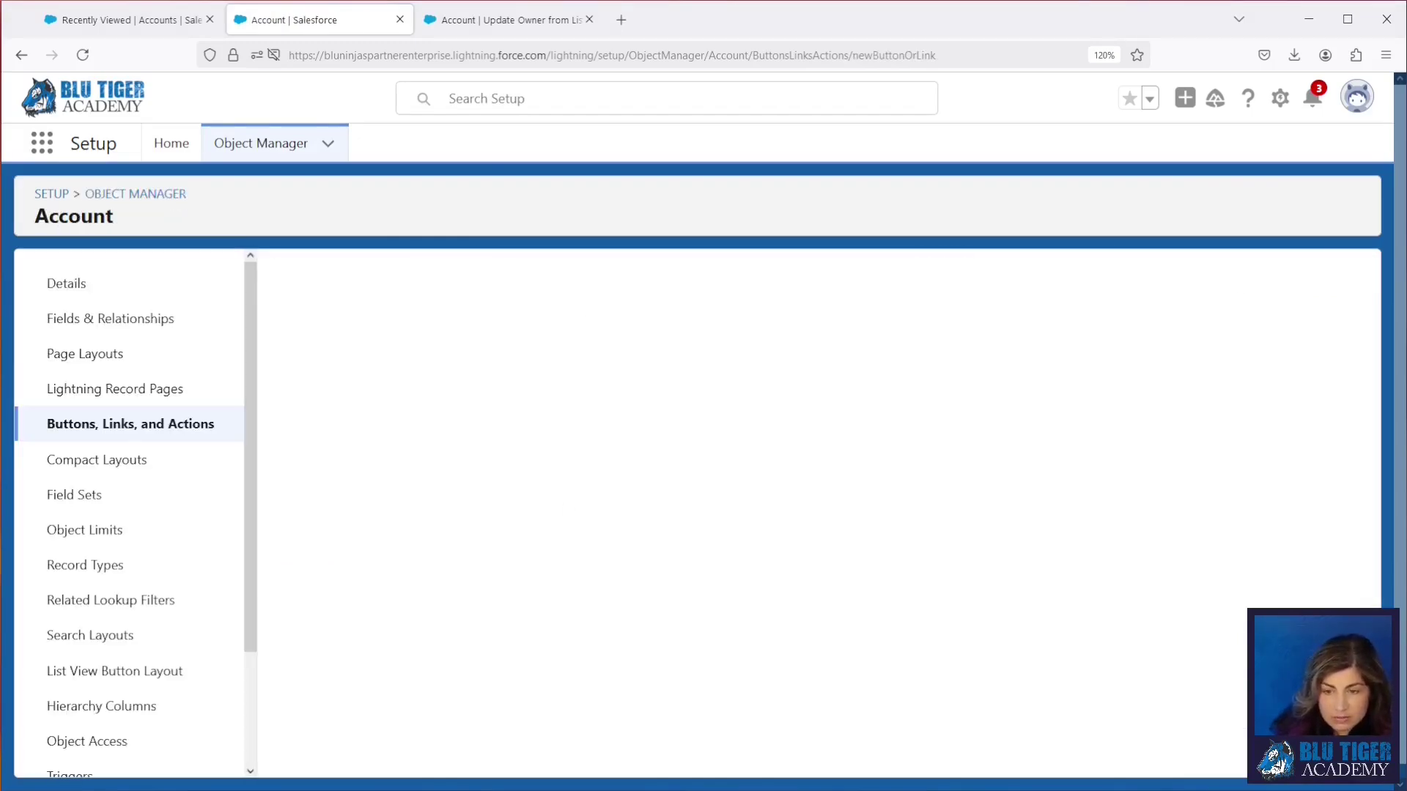
Label the button Change Owner, paste its description, and make it a multi-record List Button.
text(C)
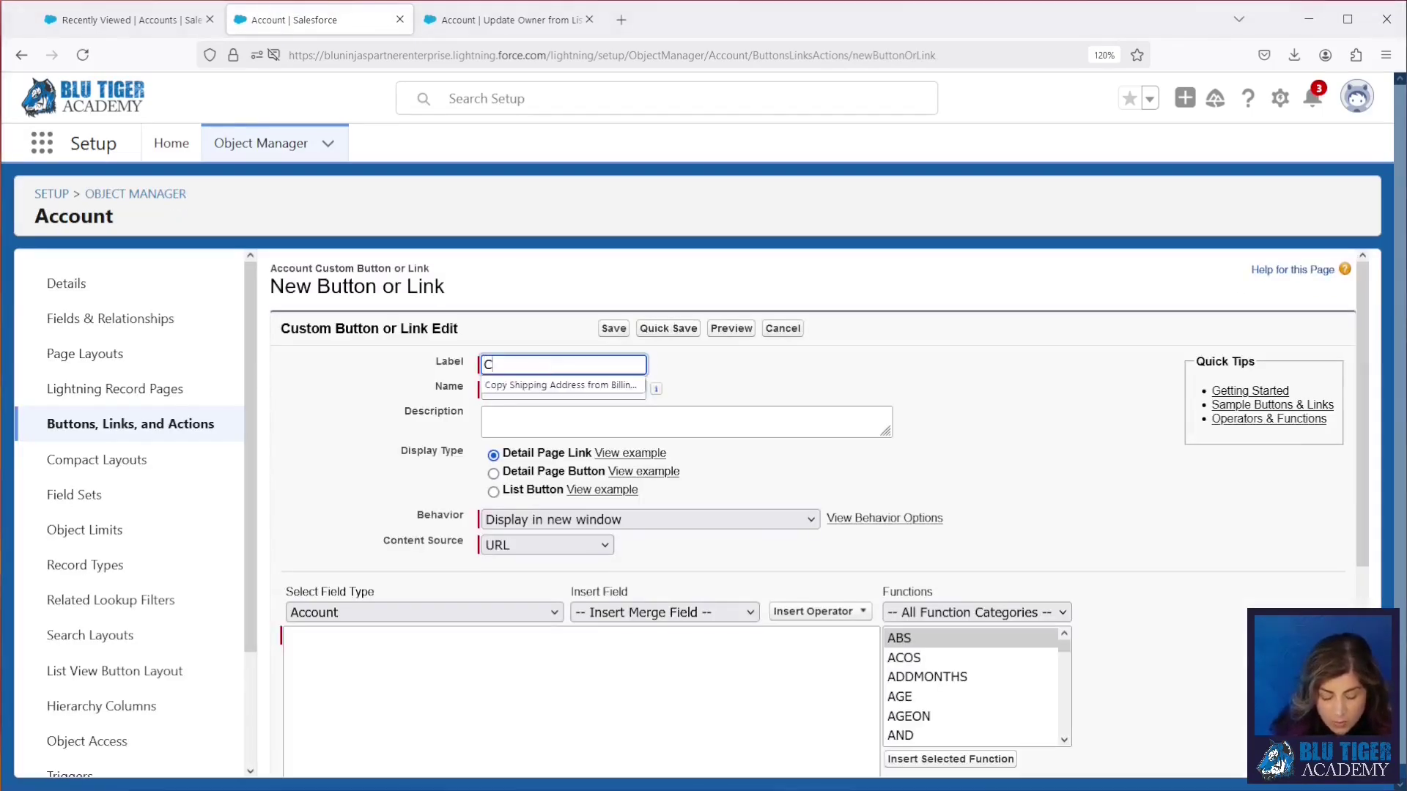
text(hange Owner)
key(Tab)
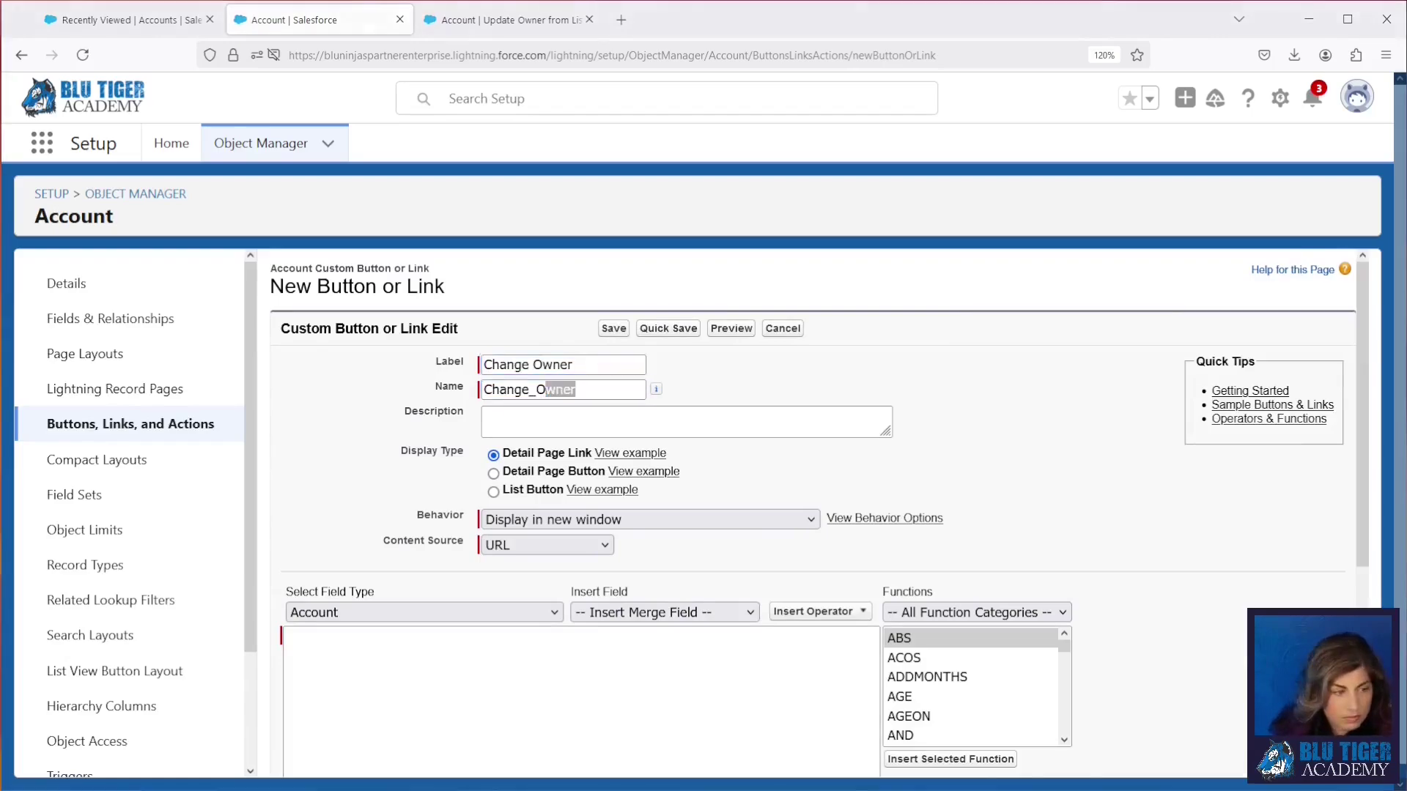
click(544, 426)
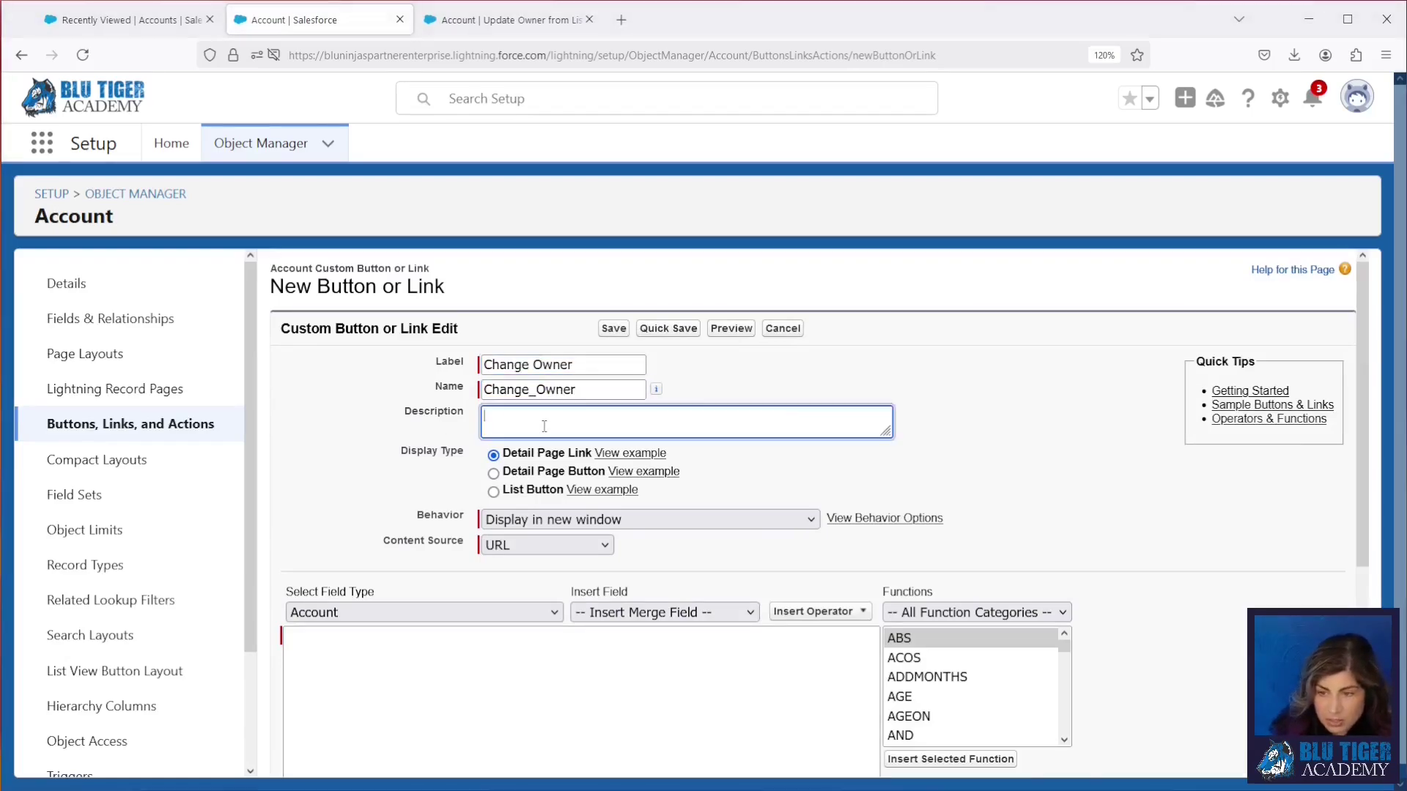
text(This button will allow the user to change the Account Owner of multiple records from a list view.)
click(494, 492)
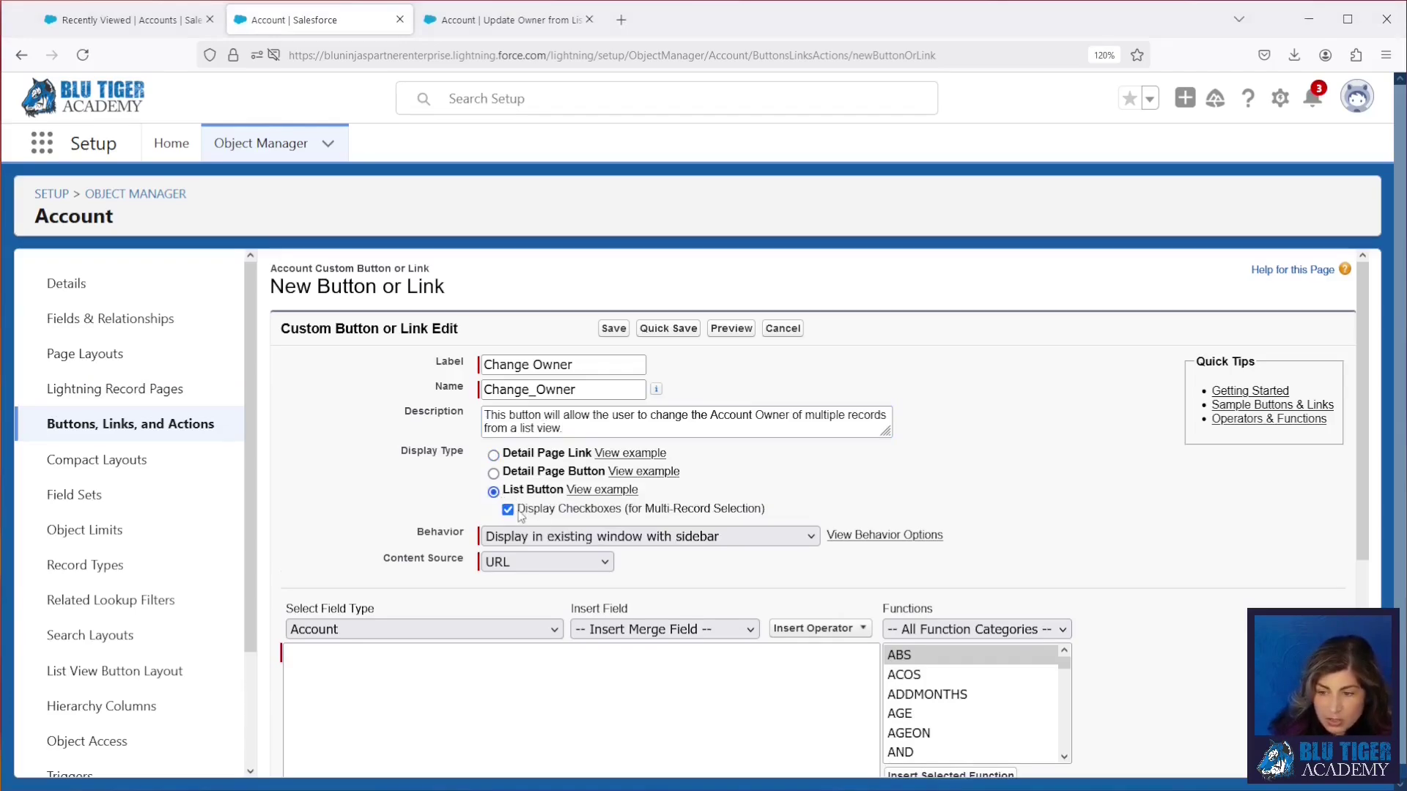
drag(517, 510, 636, 513)
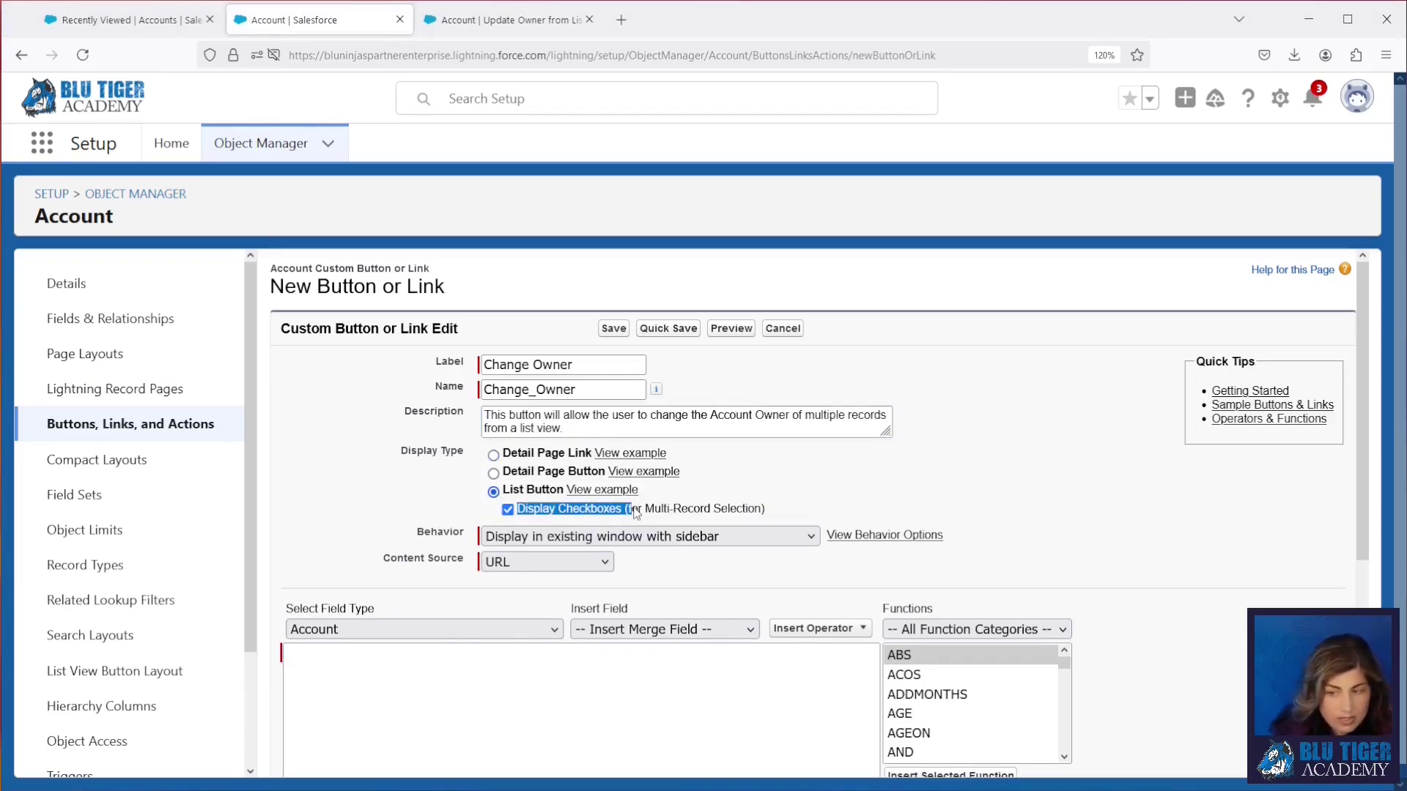
click(311, 682)
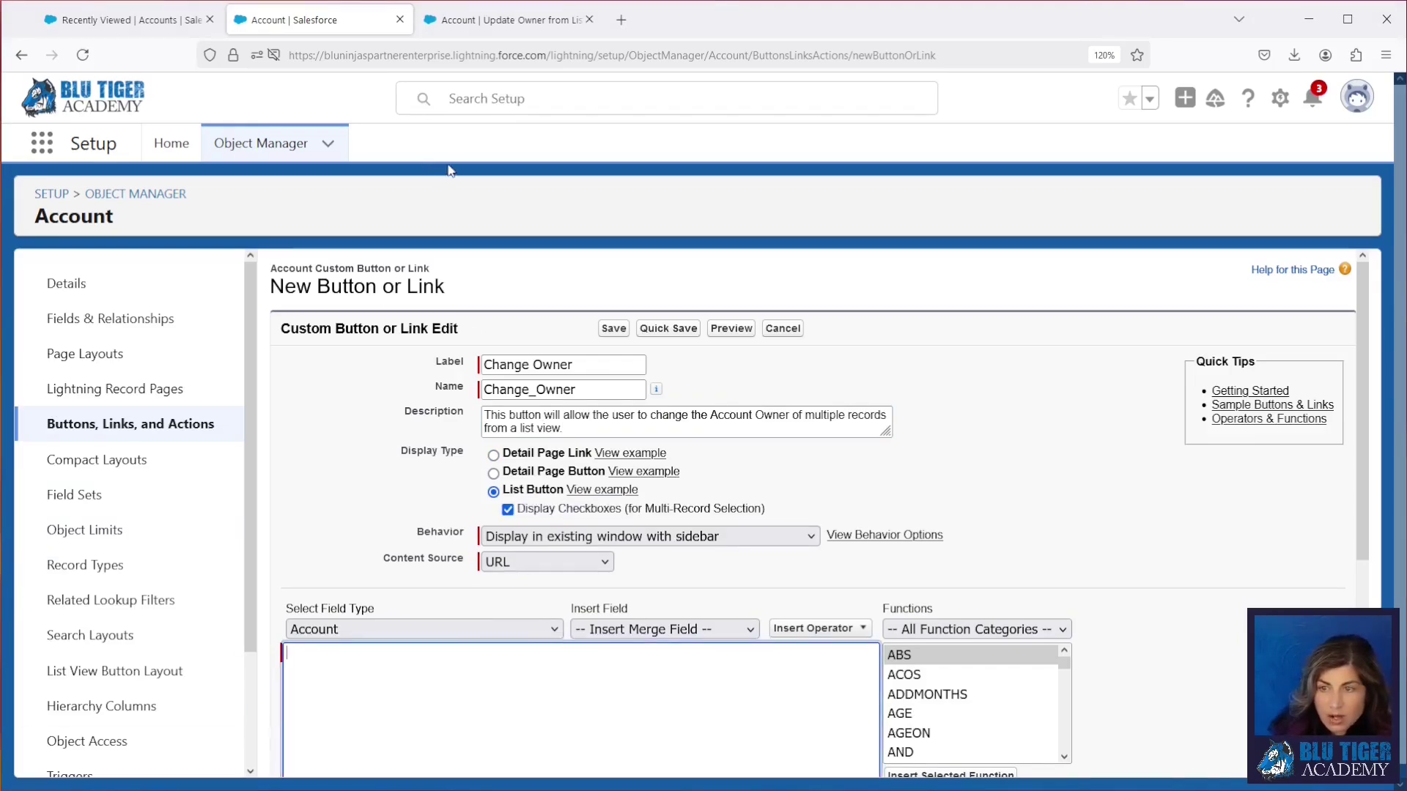
click(453, 29)
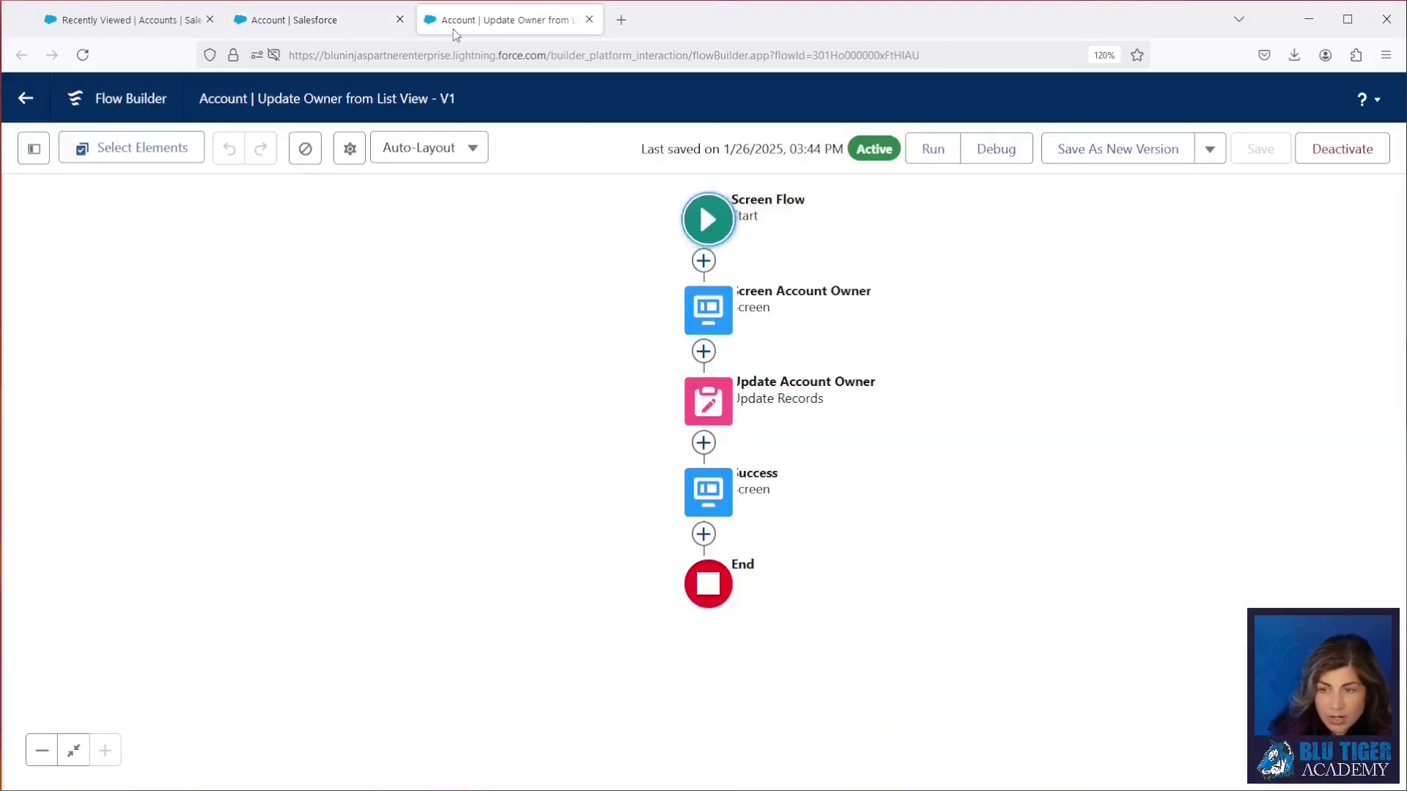
Copy the Update Owner flow's URL from its details page in the Flows list.
click(26, 109)
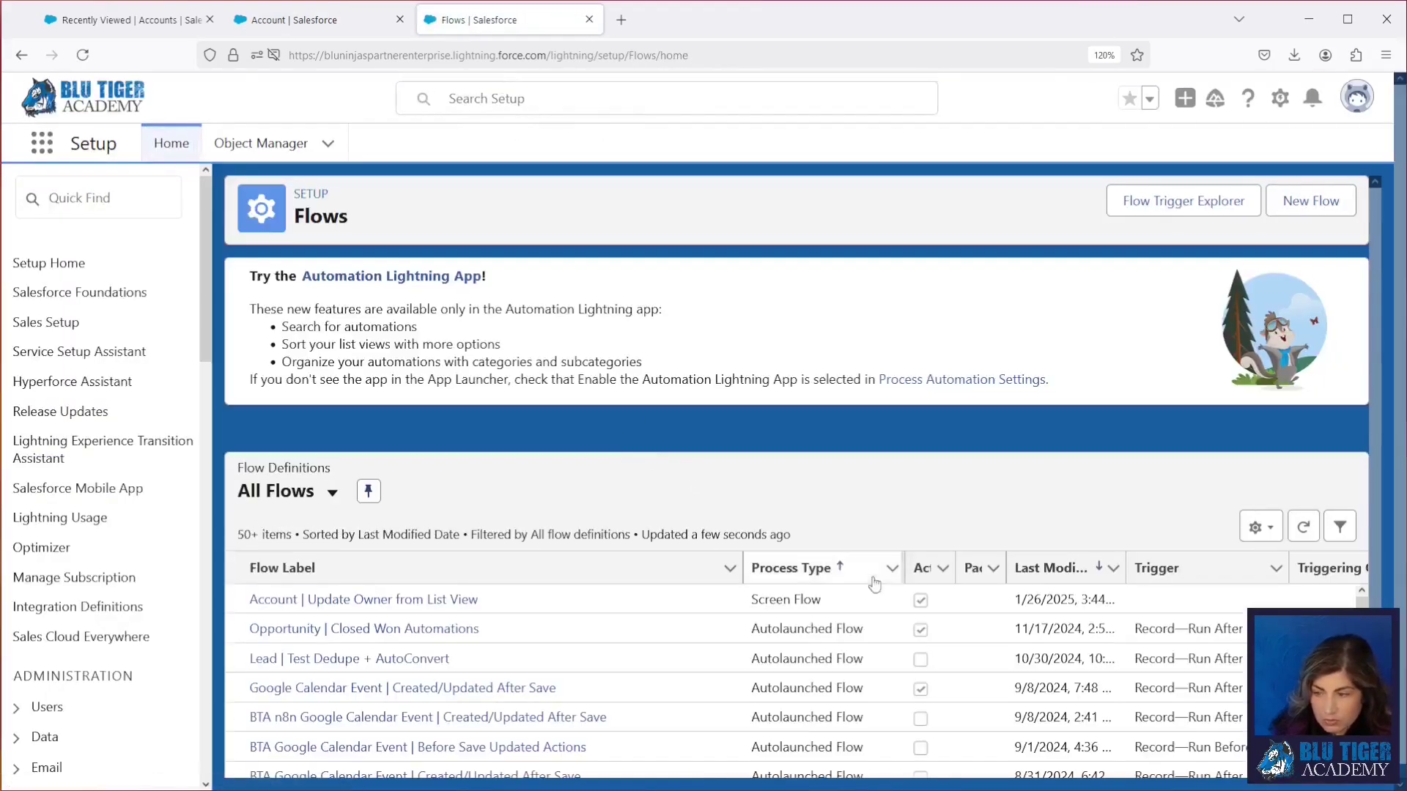
drag(744, 568, 542, 568)
click(1270, 599)
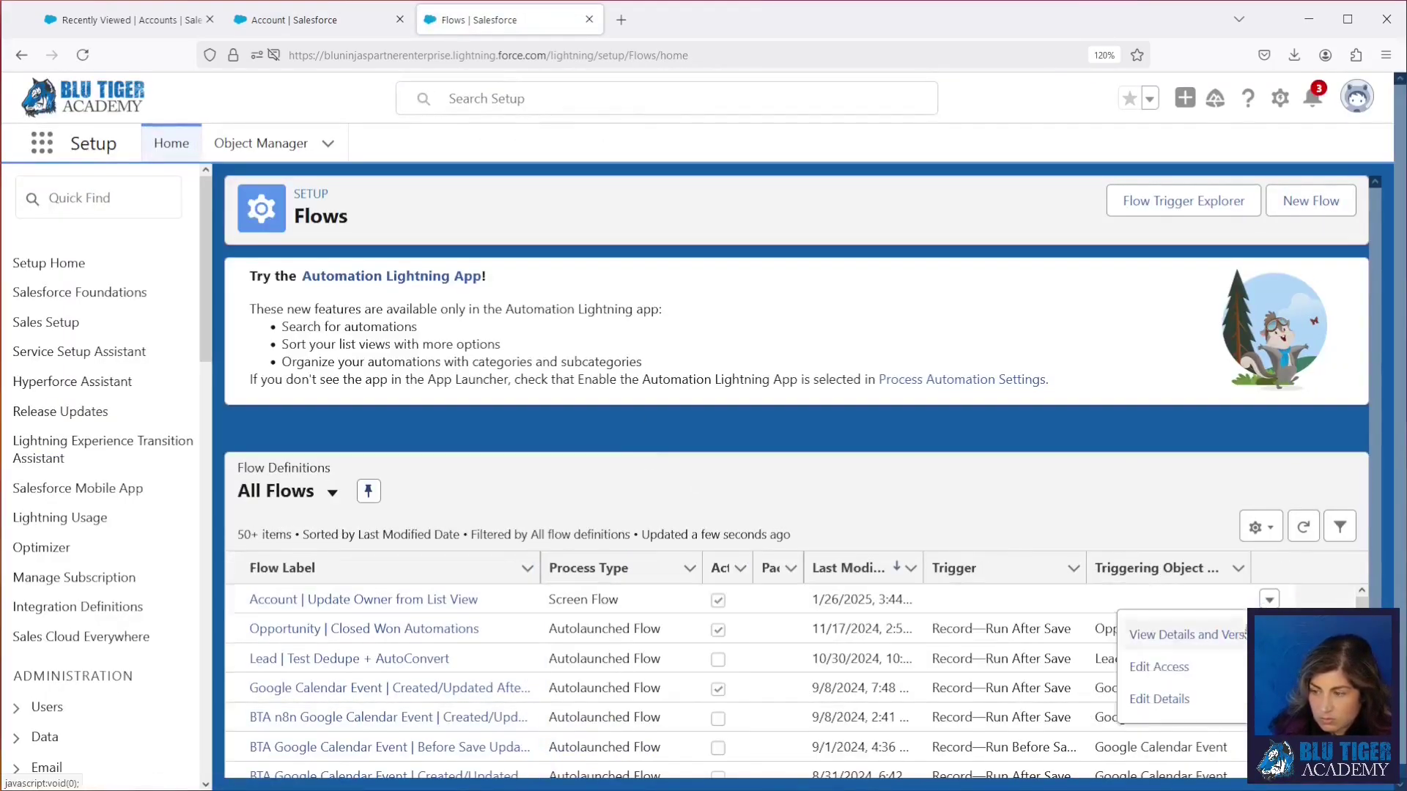
click(1228, 634)
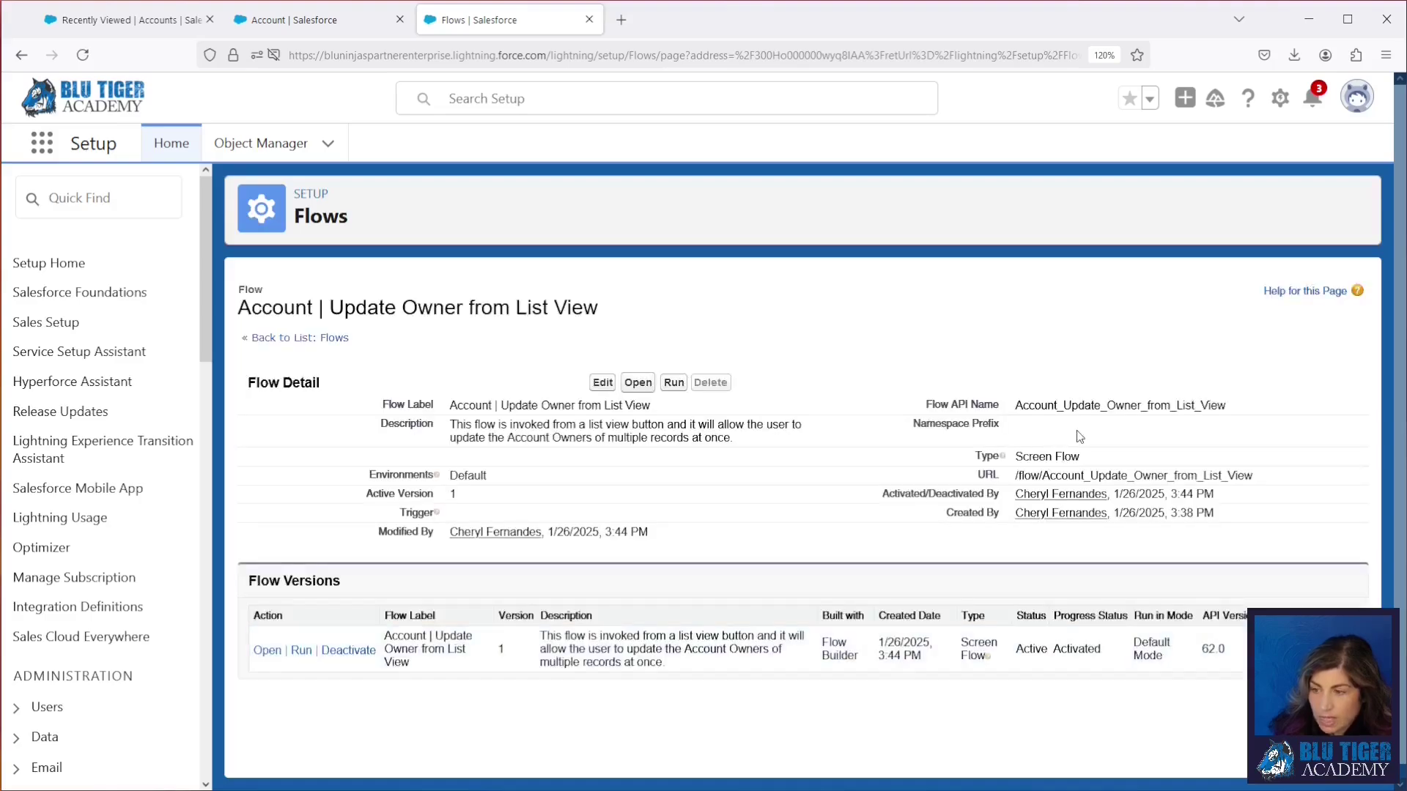
drag(1017, 479, 1278, 482)
key(ctrl+c)
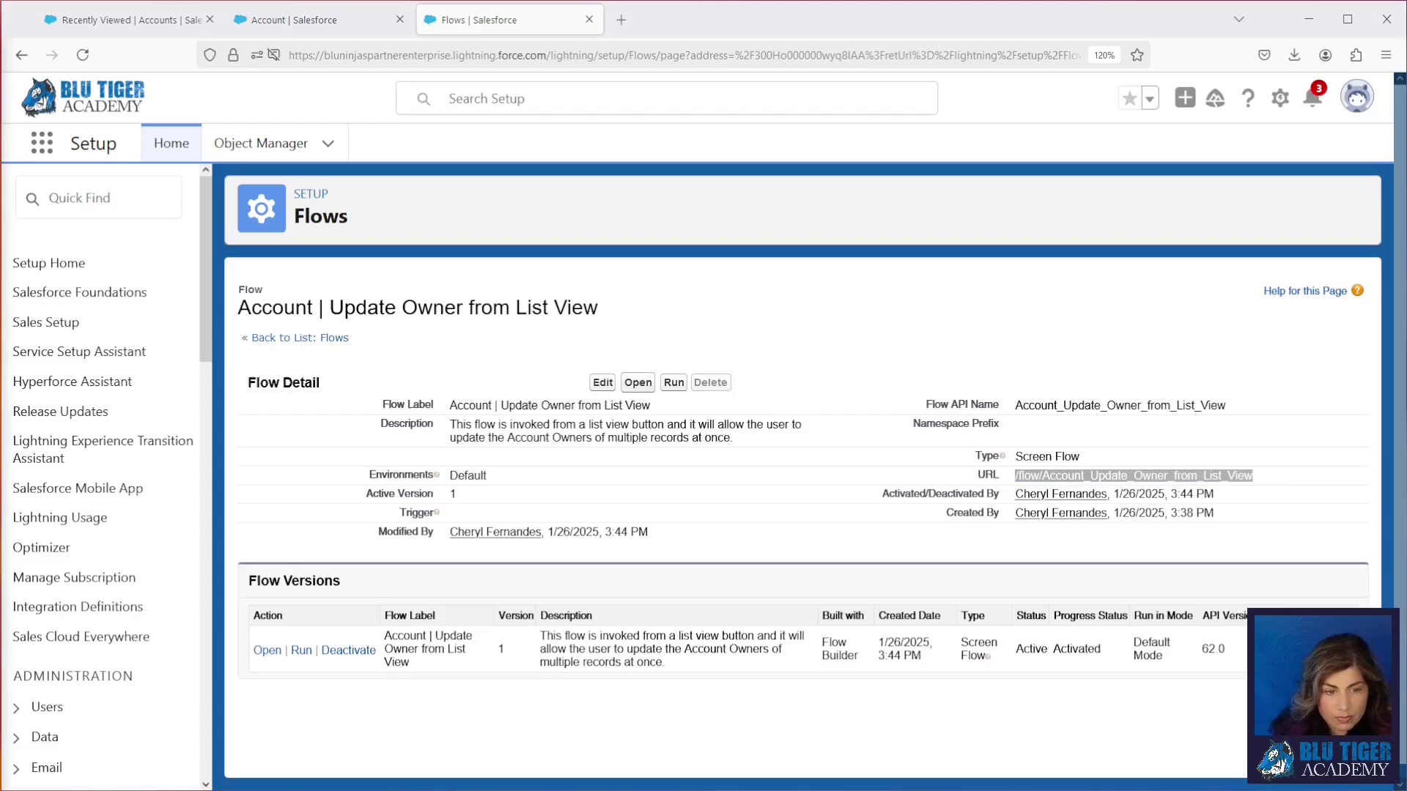
Paste /flow/Account_Update_Owner_from_List_View as the button URL and save Change Owner.
click(315, 19)
key(ctrl+v)
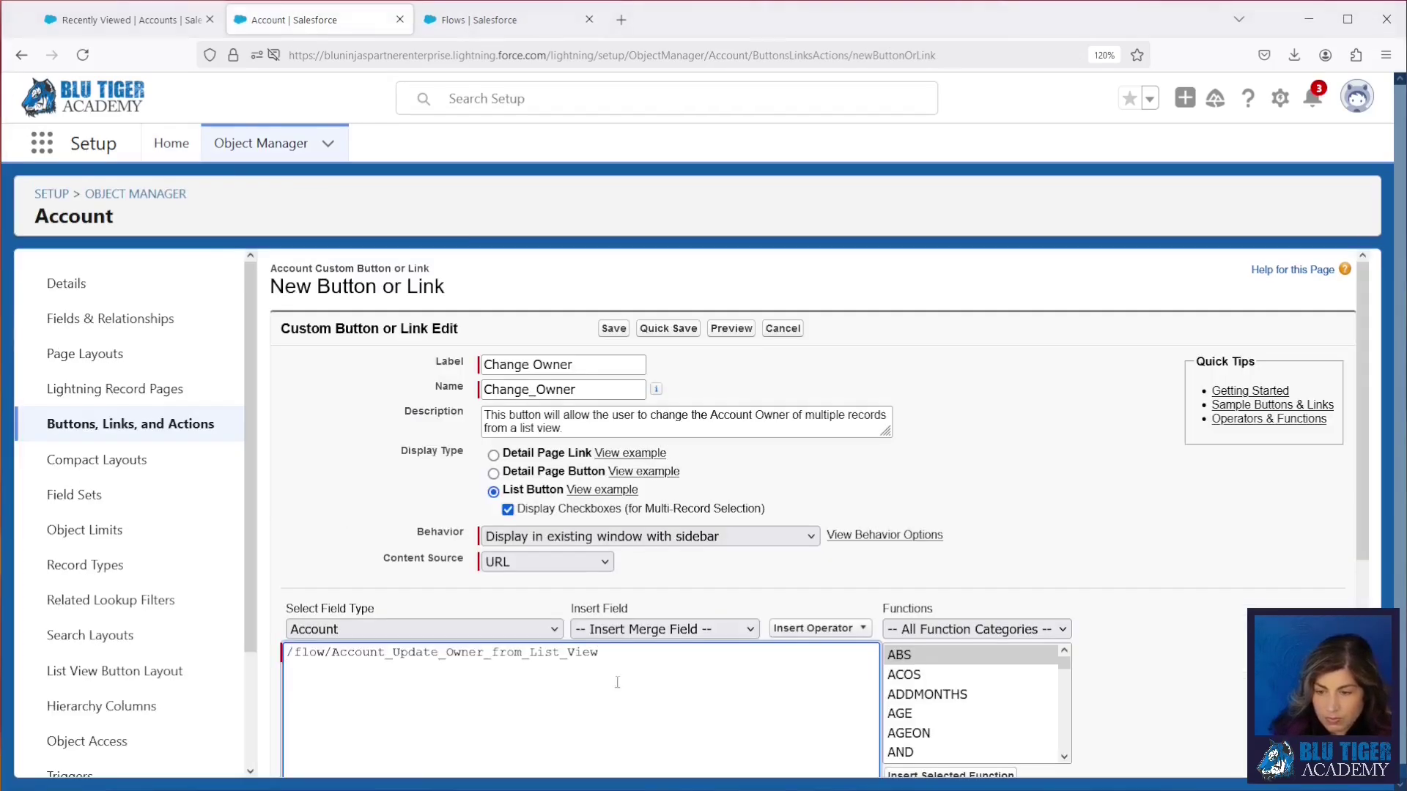
click(614, 328)
click(814, 432)
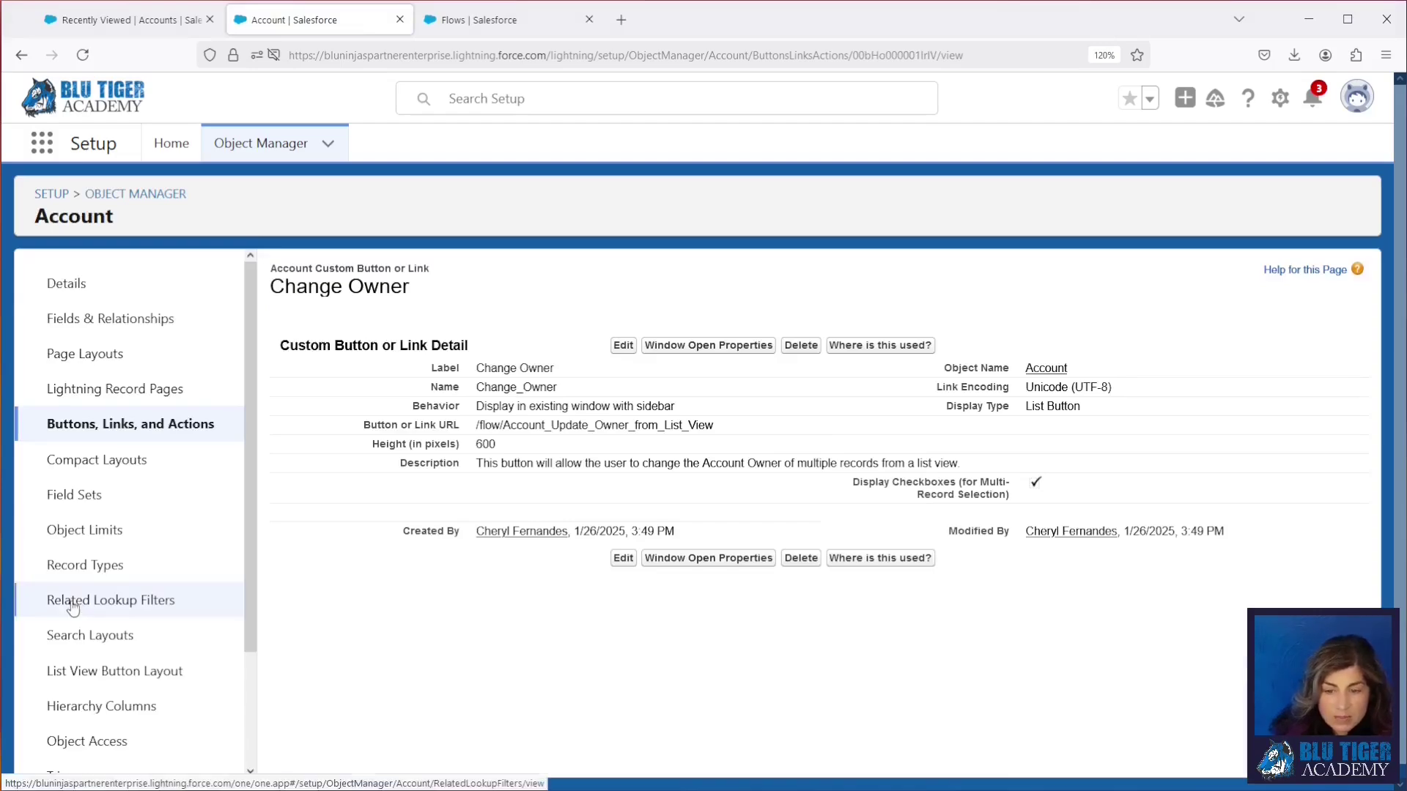
Add Change Owner to the Accounts List View button layout, save it, and go back to Recently Viewed.
click(76, 671)
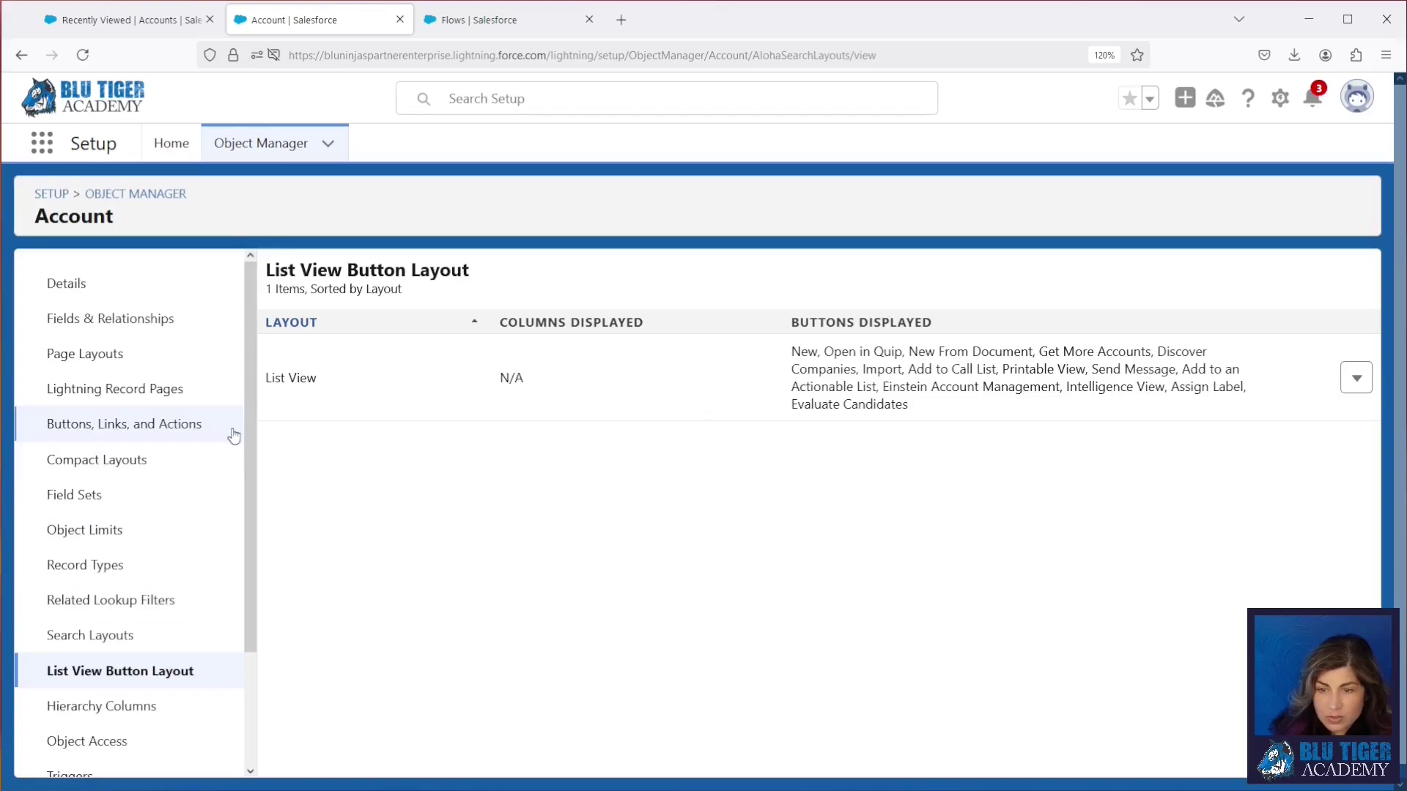
click(1356, 378)
click(1326, 420)
scroll(480, 551, down, 4)
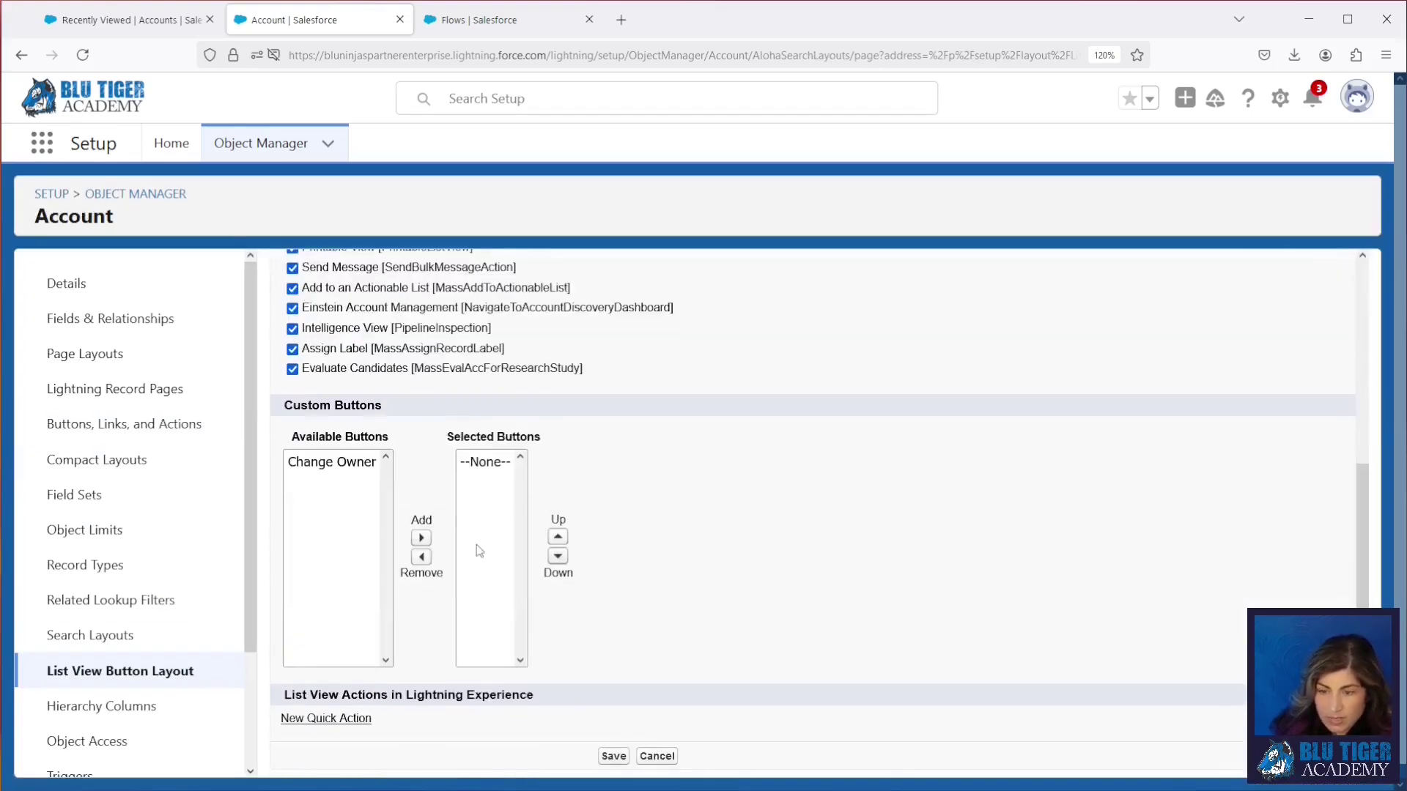
click(309, 463)
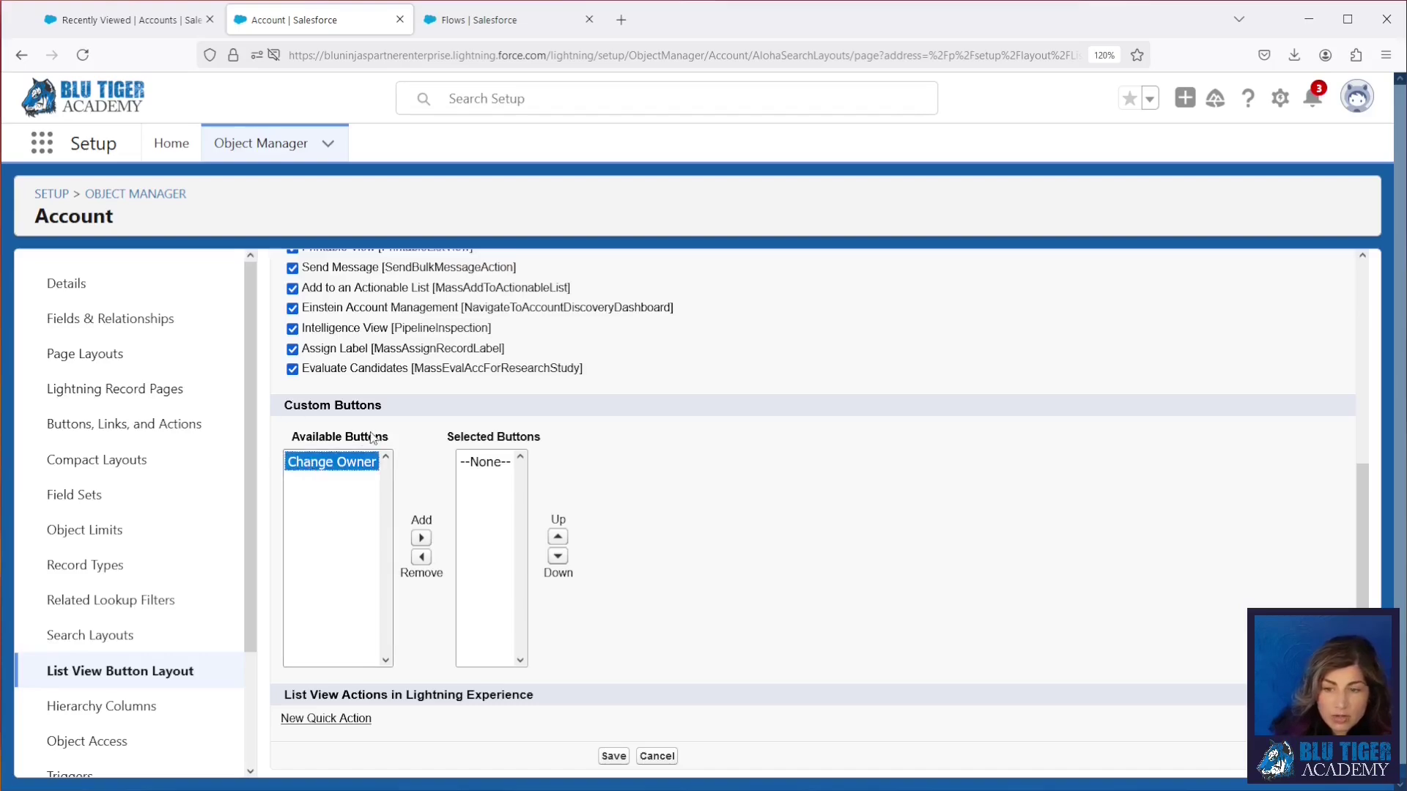
click(421, 538)
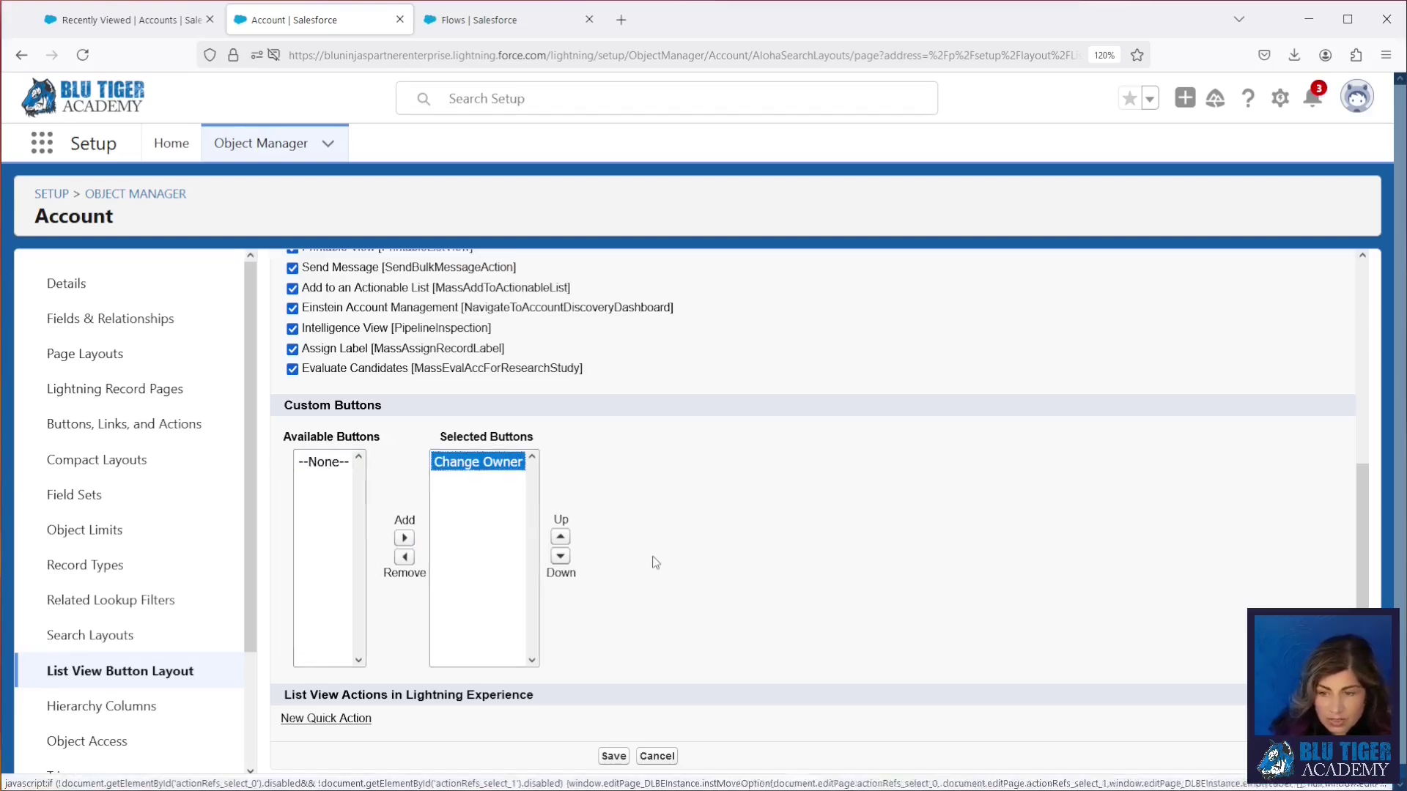
click(614, 757)
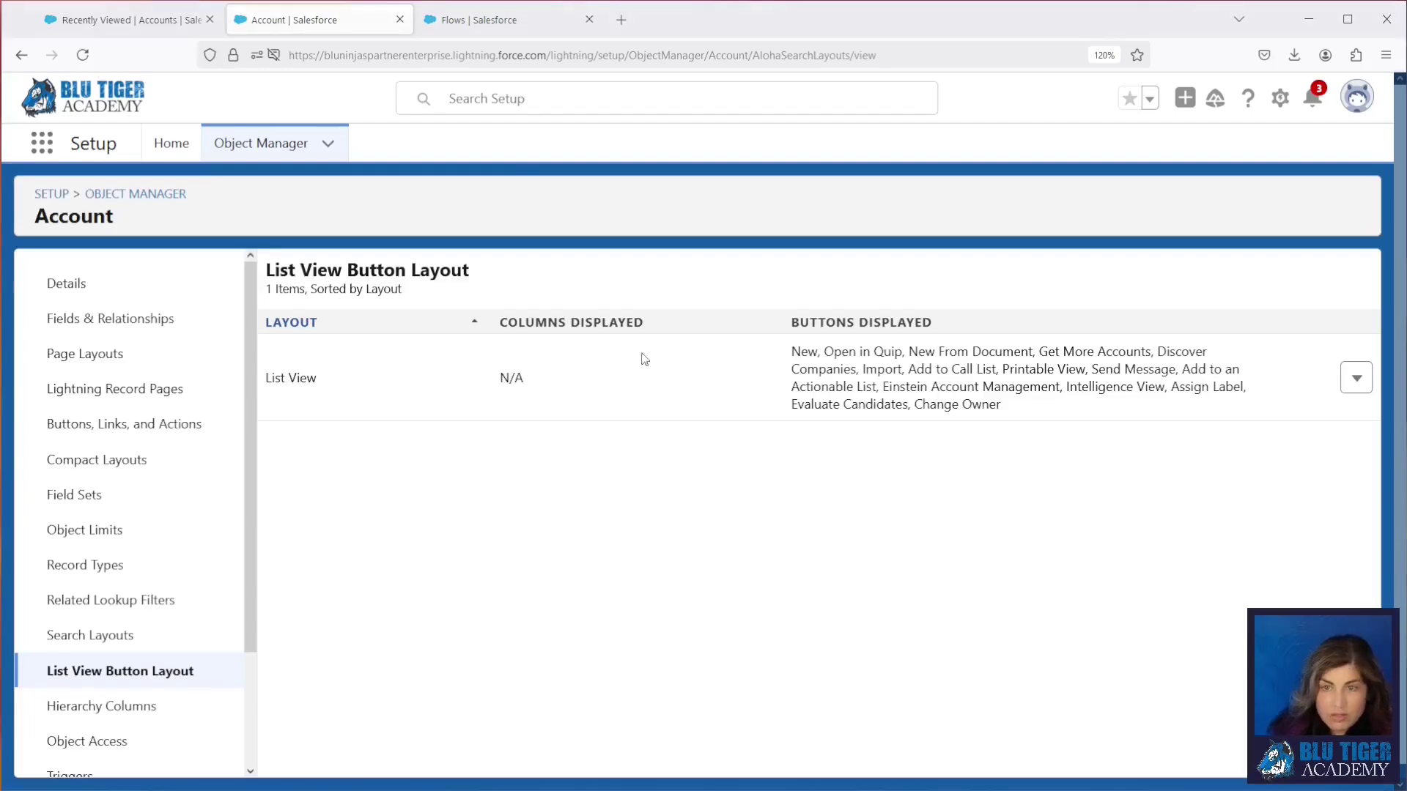
click(142, 20)
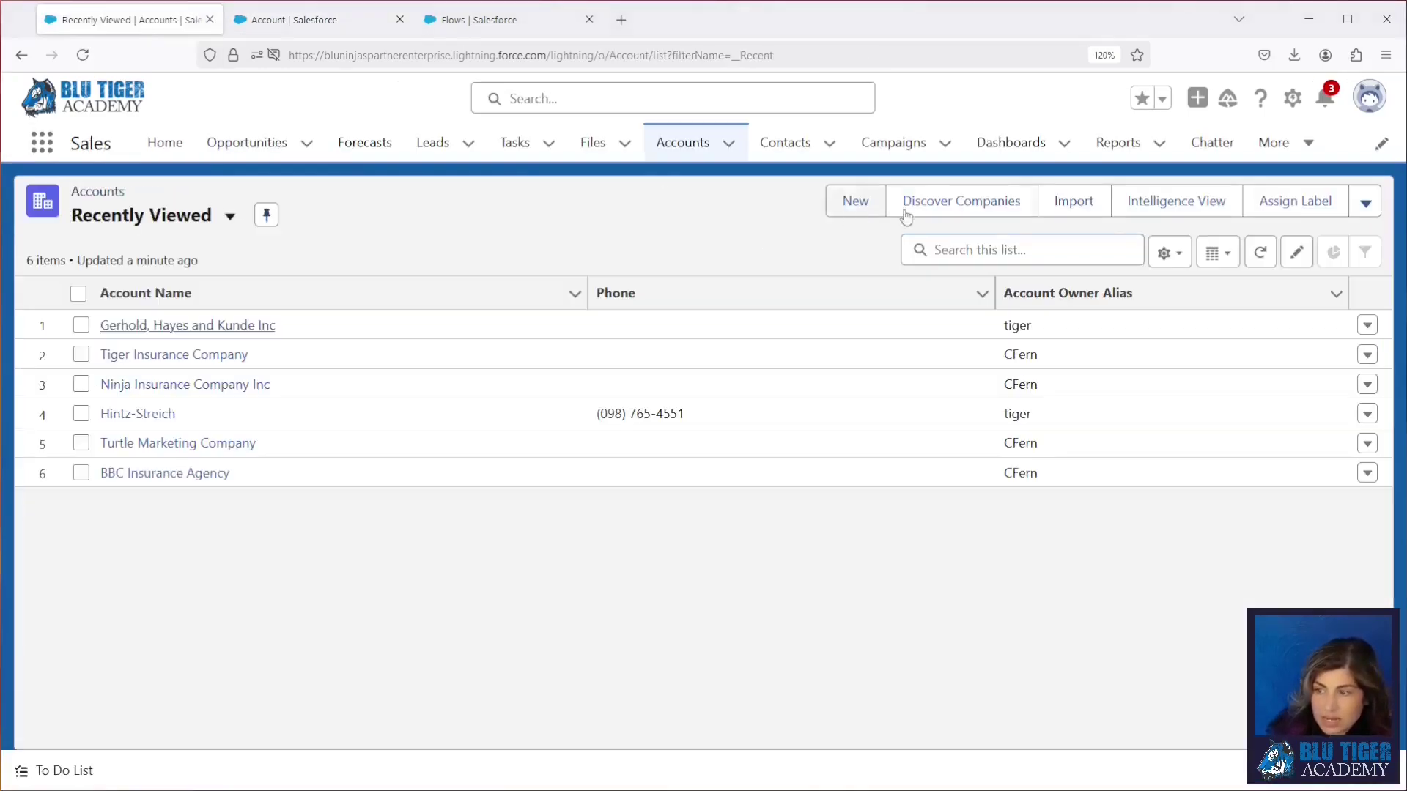
Reload the Accounts tab, confirm Change Owner among list actions, and switch to All Accounts.
click(84, 55)
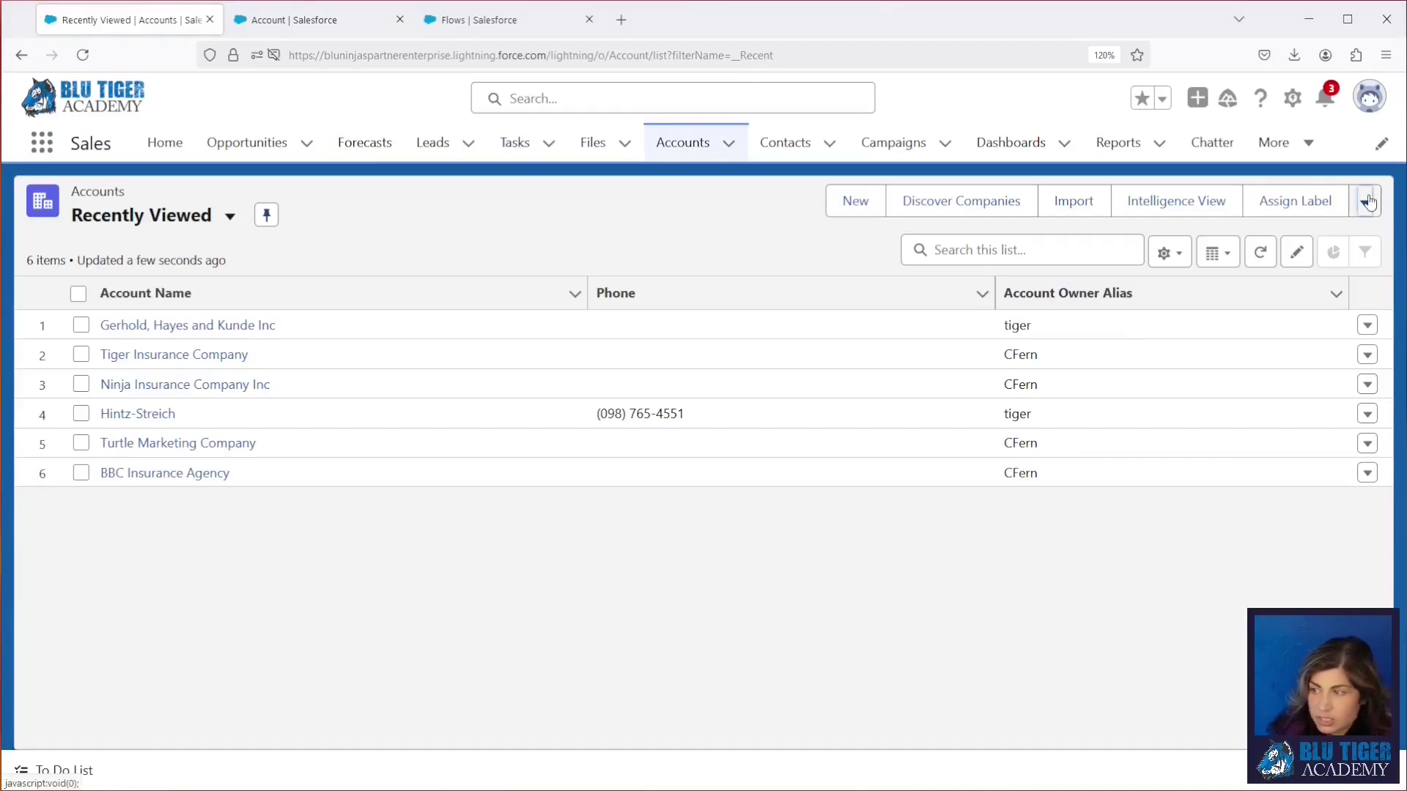
click(1367, 202)
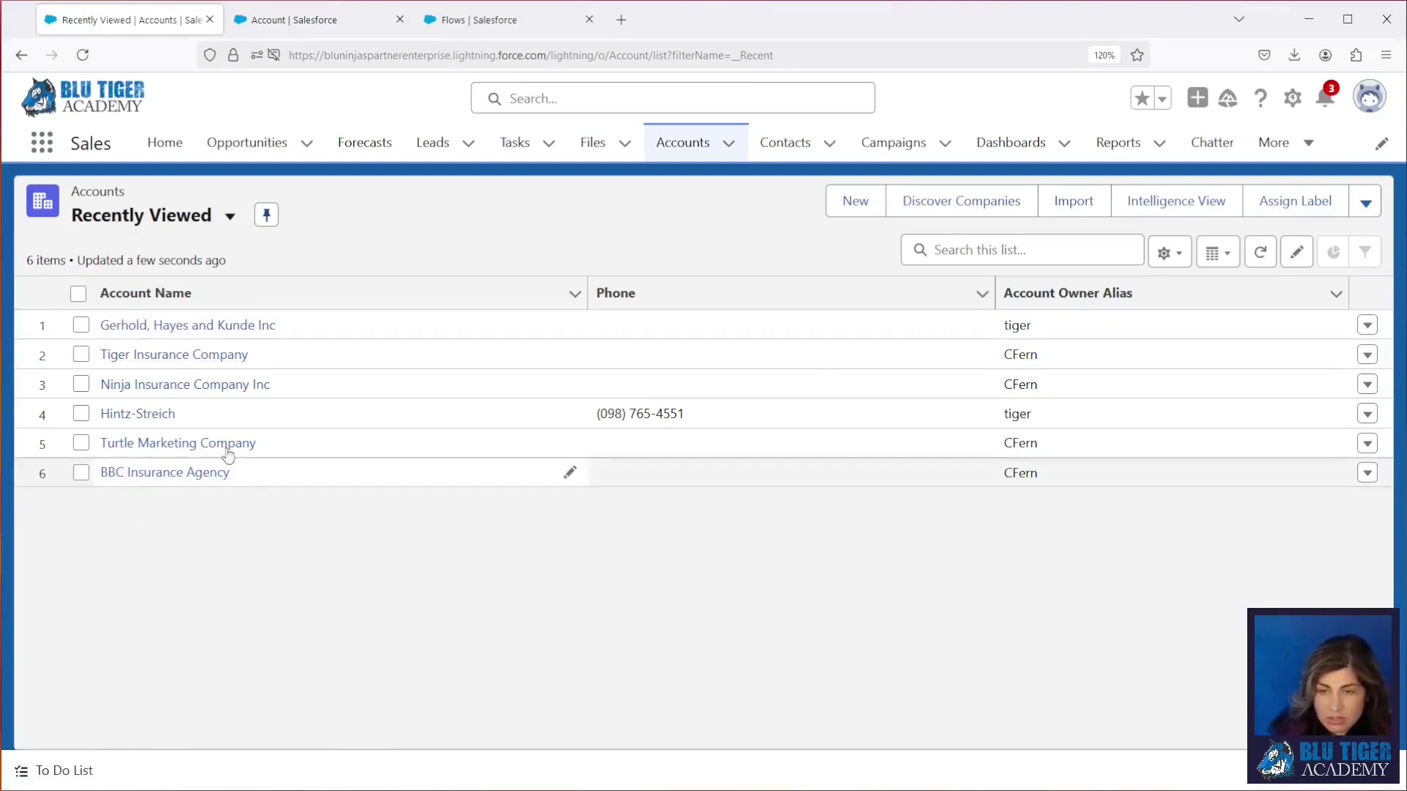
click(133, 215)
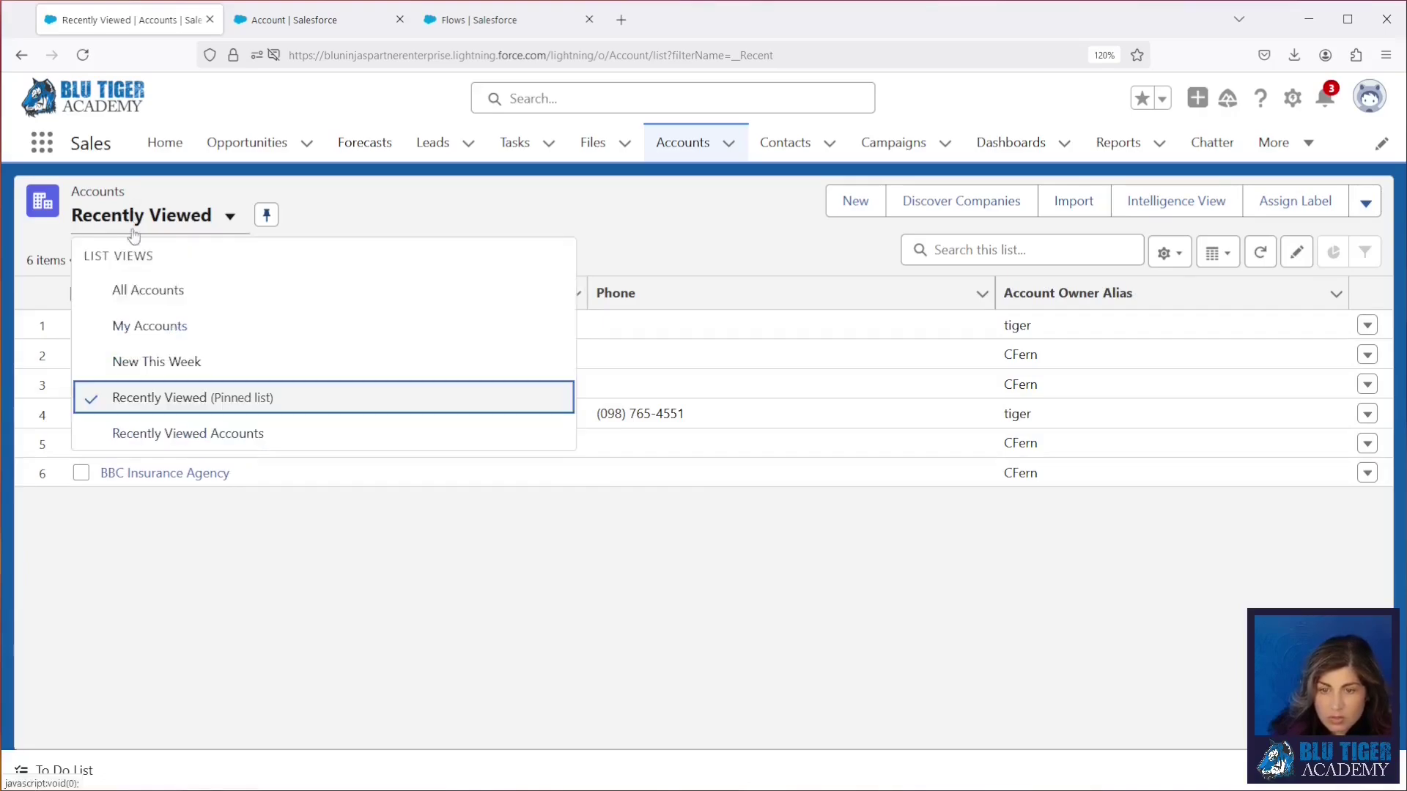
click(134, 289)
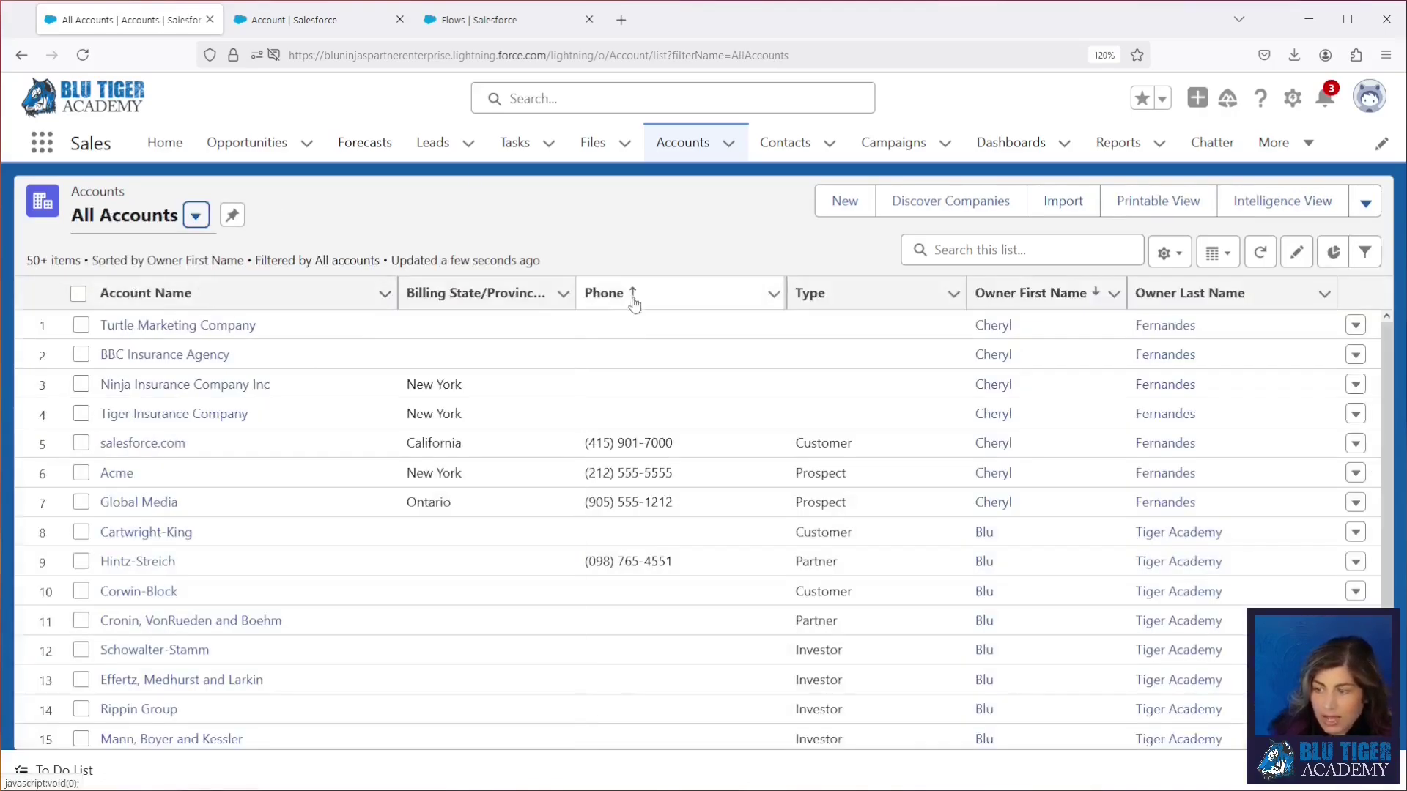
scroll(1035, 576, down, 2)
scroll(1035, 576, down, 3)
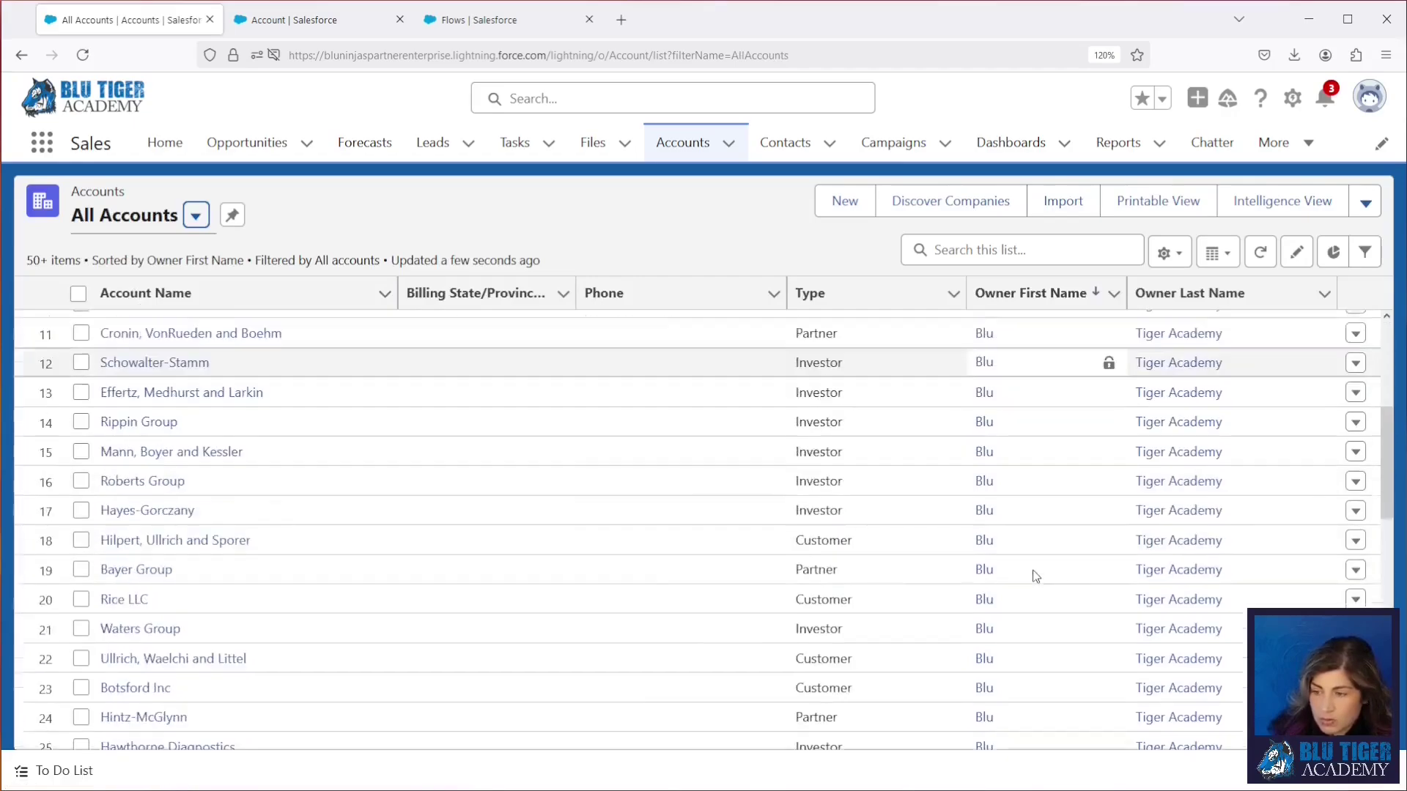
scroll(1035, 577, up, 5)
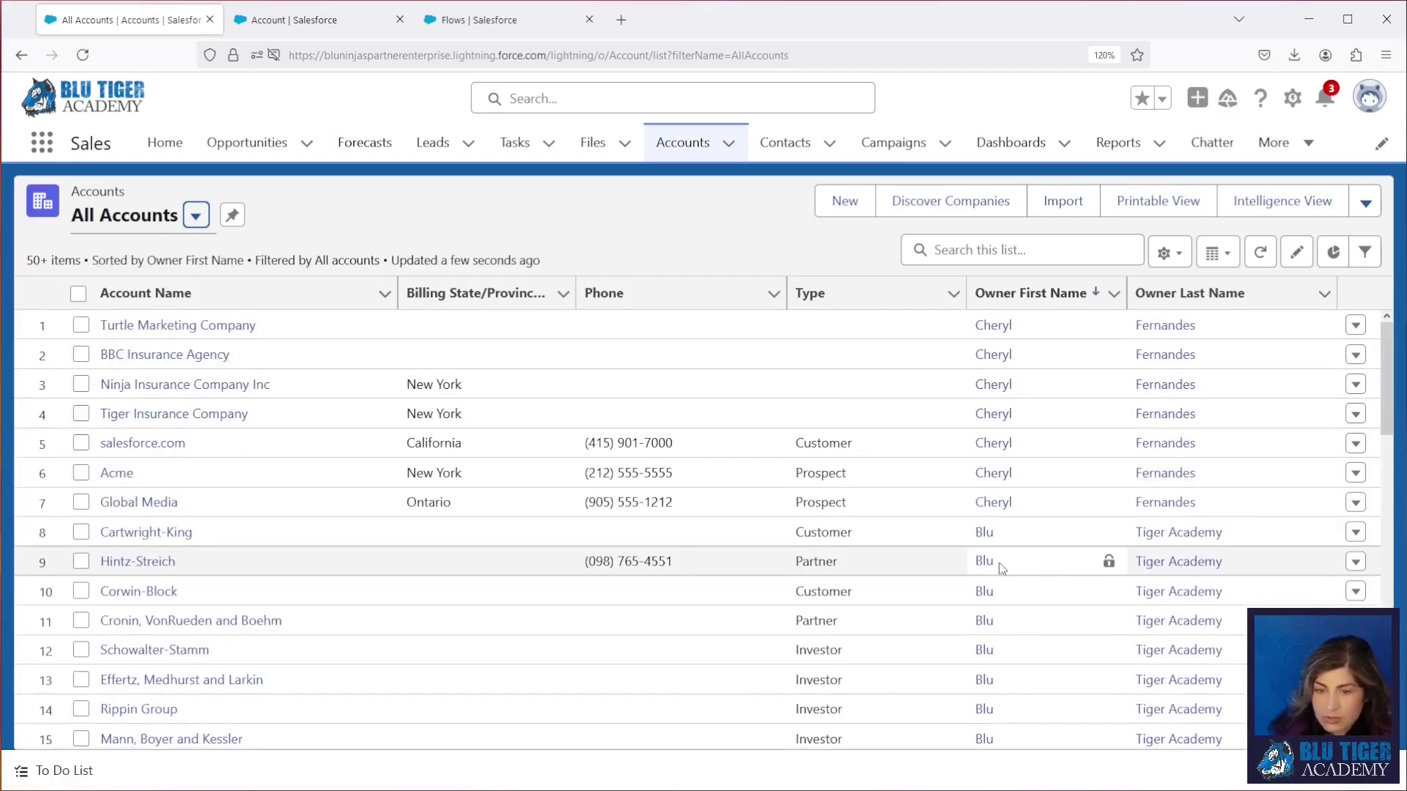
Select Turtle Marketing Company through Global Media and change their owner to Blu Tiger Academy.
click(81, 325)
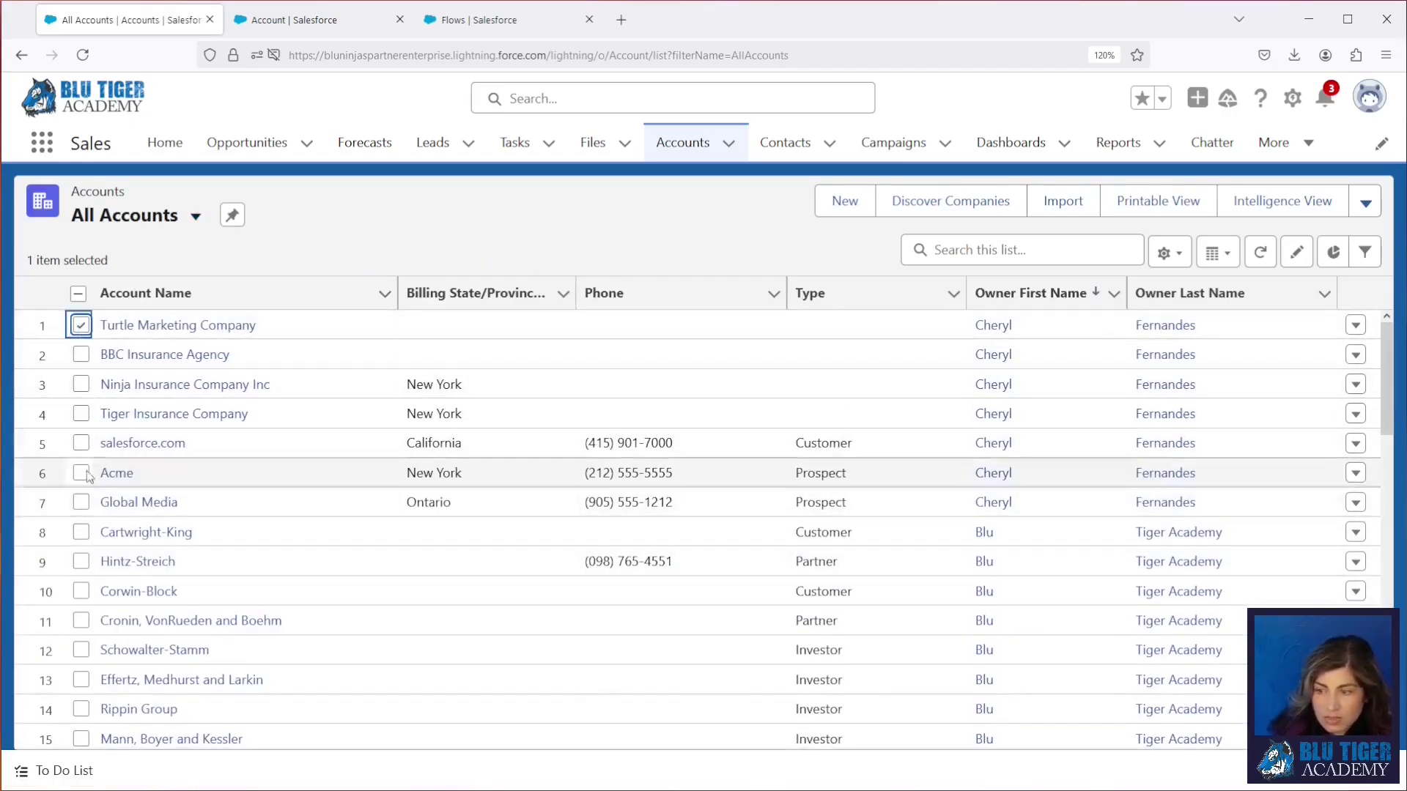
shift+click(81, 502)
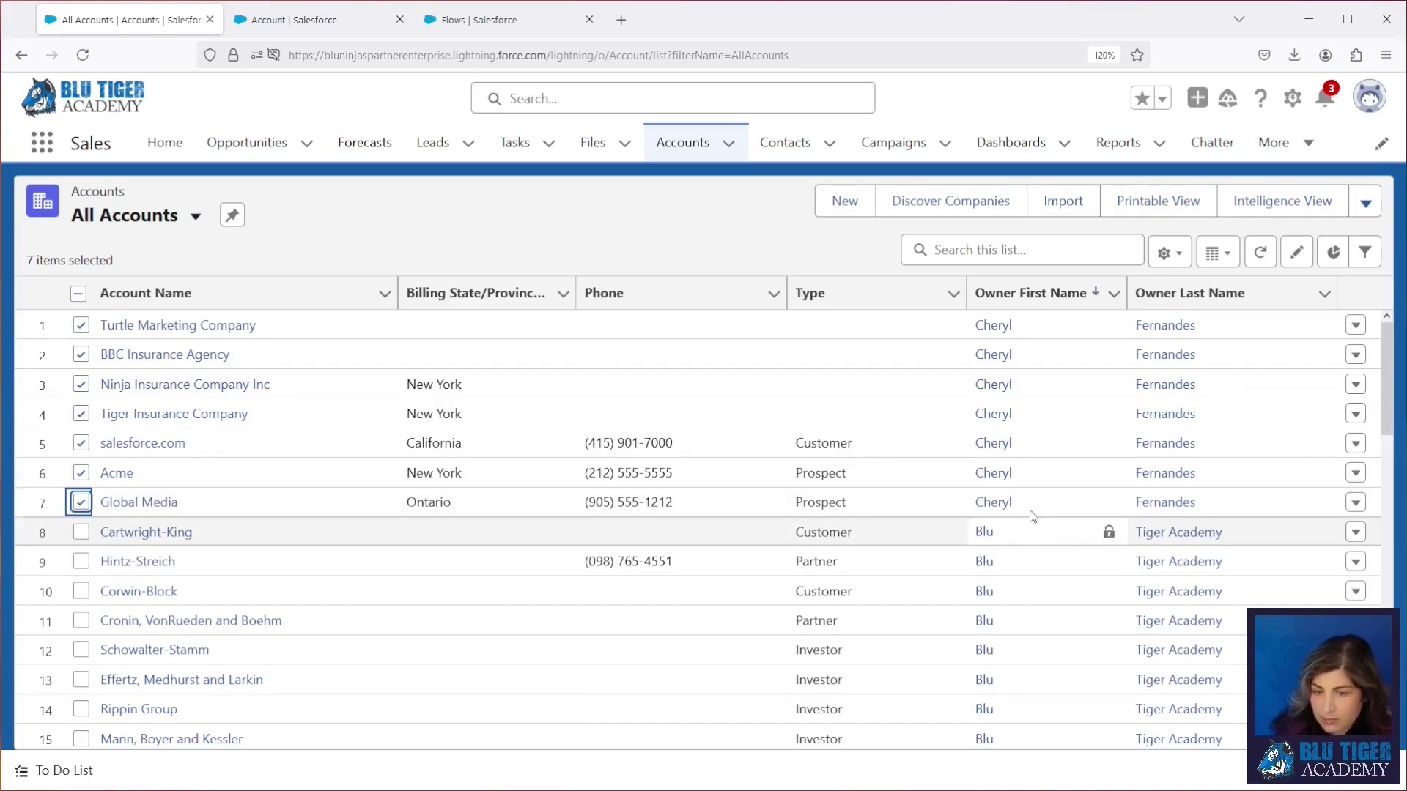
click(1366, 206)
click(1307, 278)
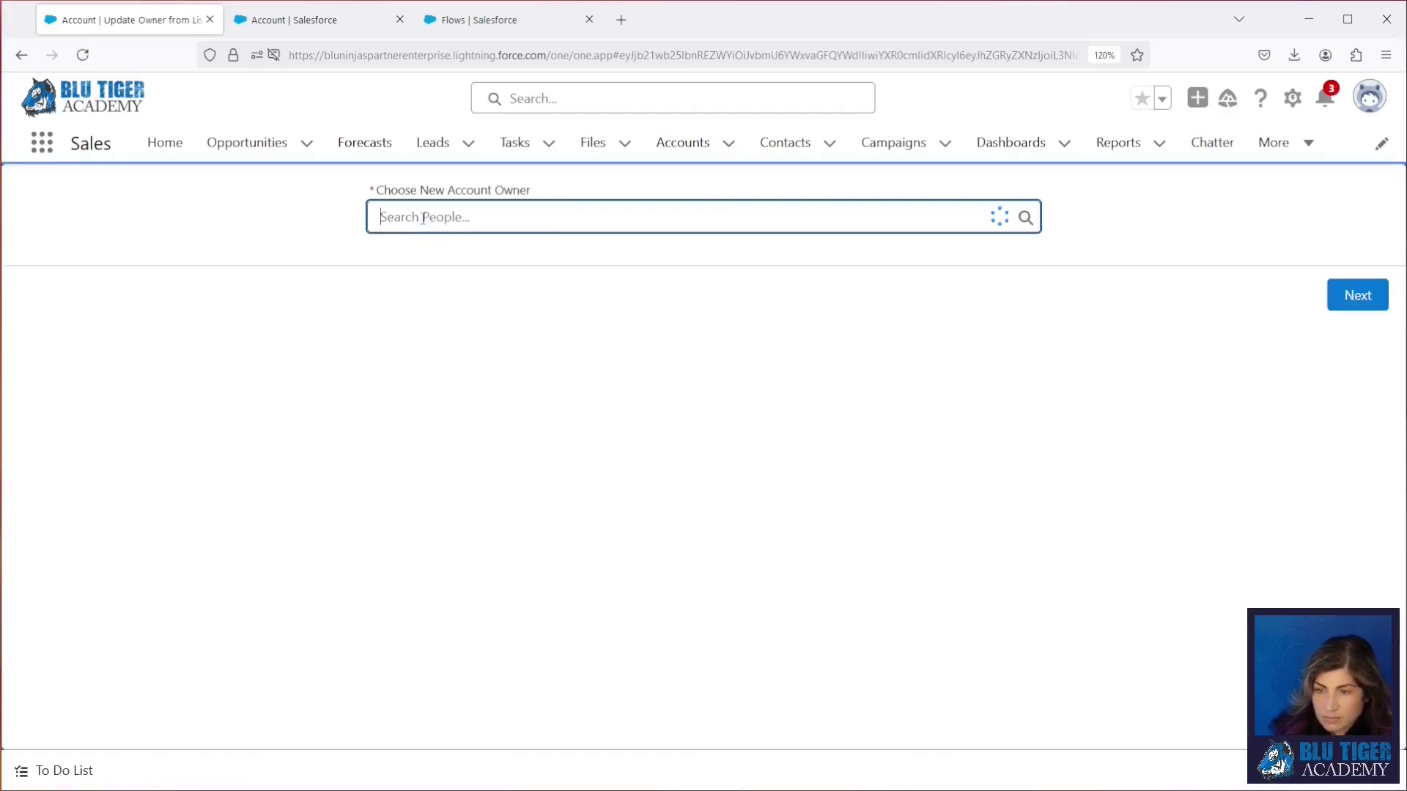
text(blu ti)
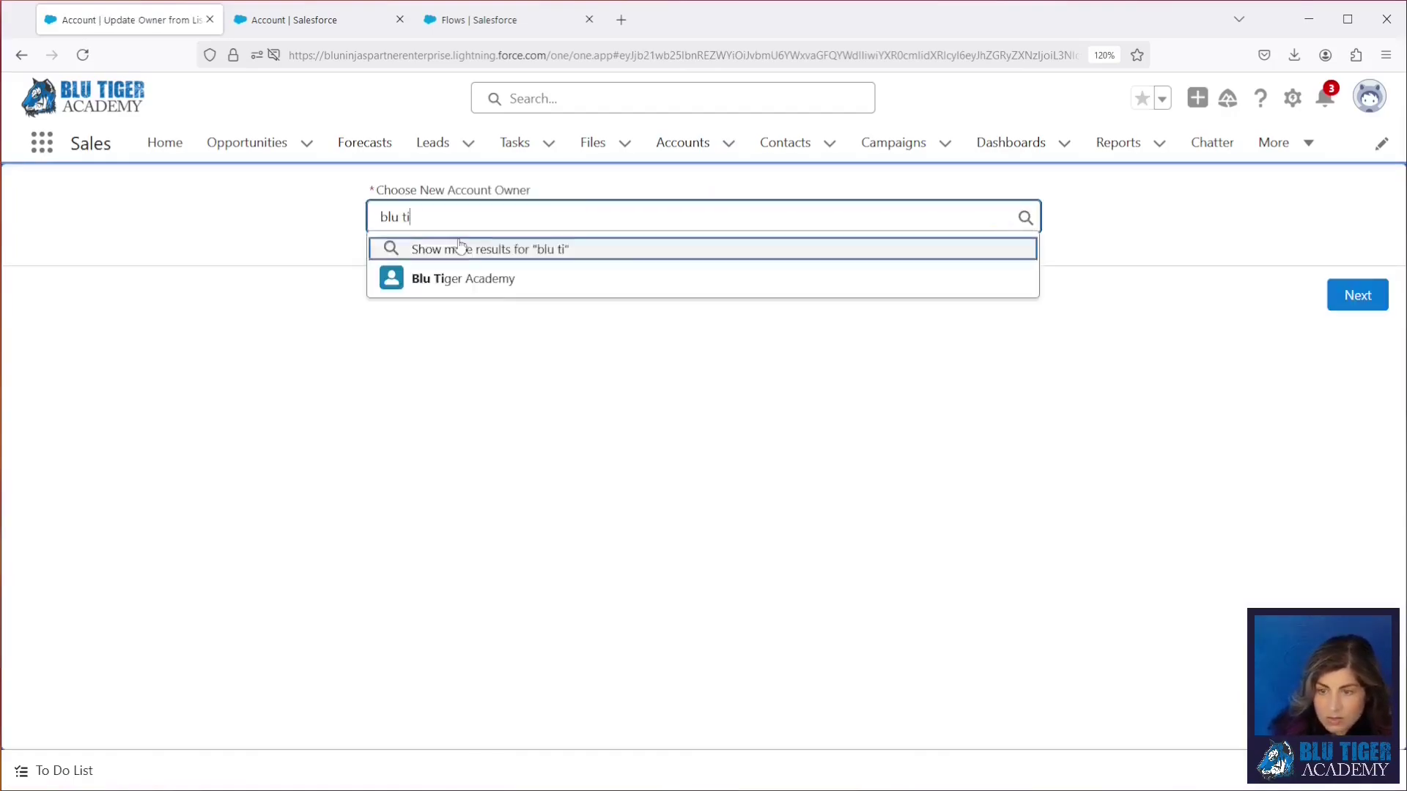
click(475, 288)
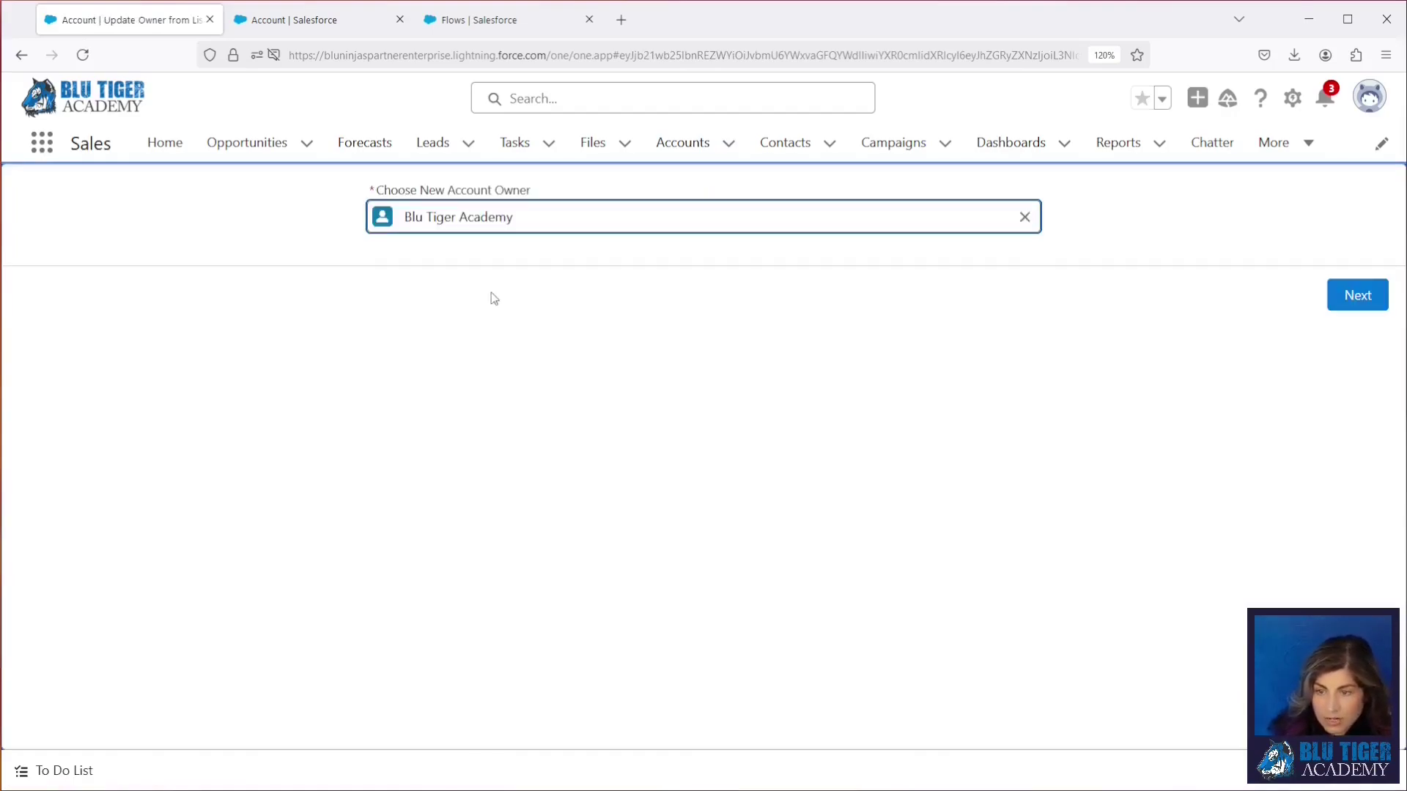
click(1367, 306)
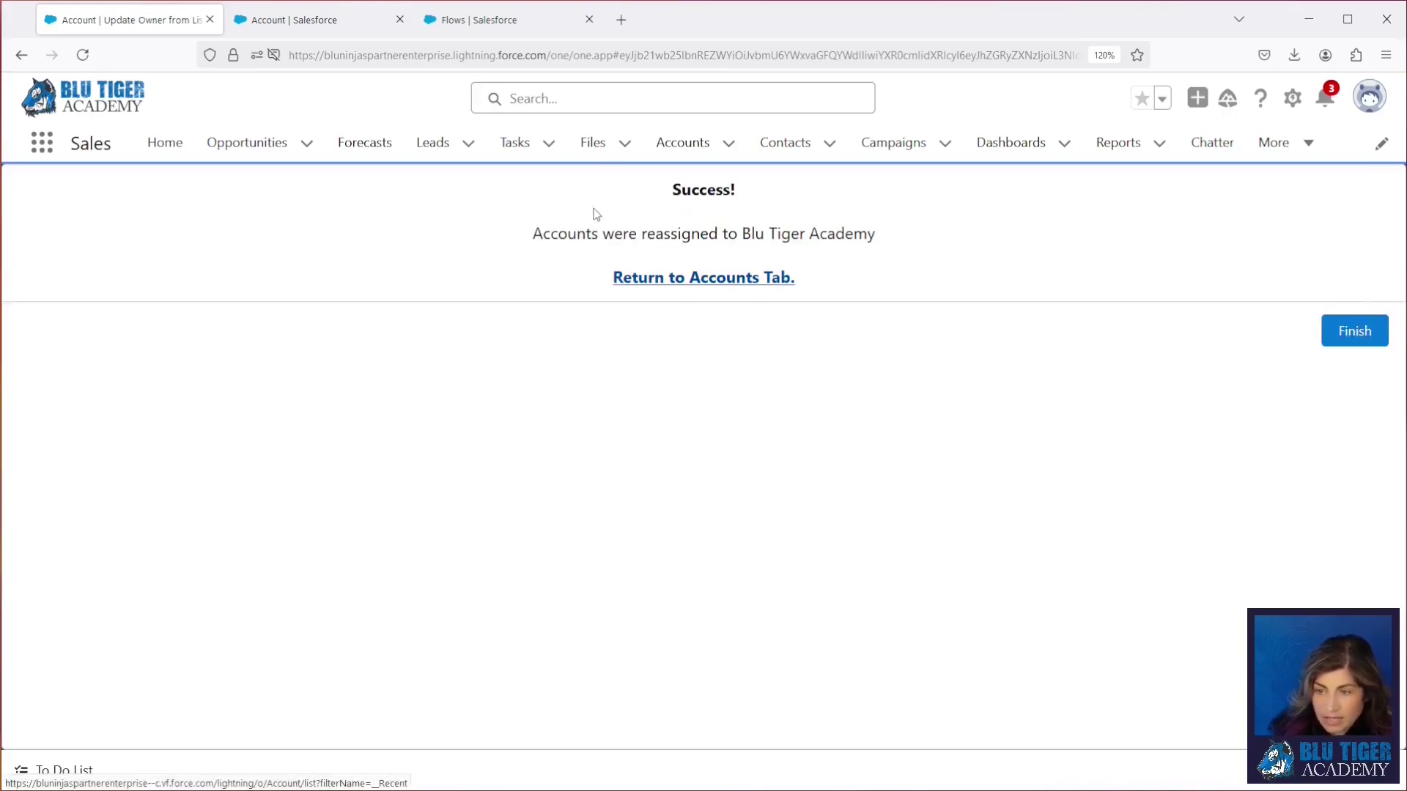
click(715, 283)
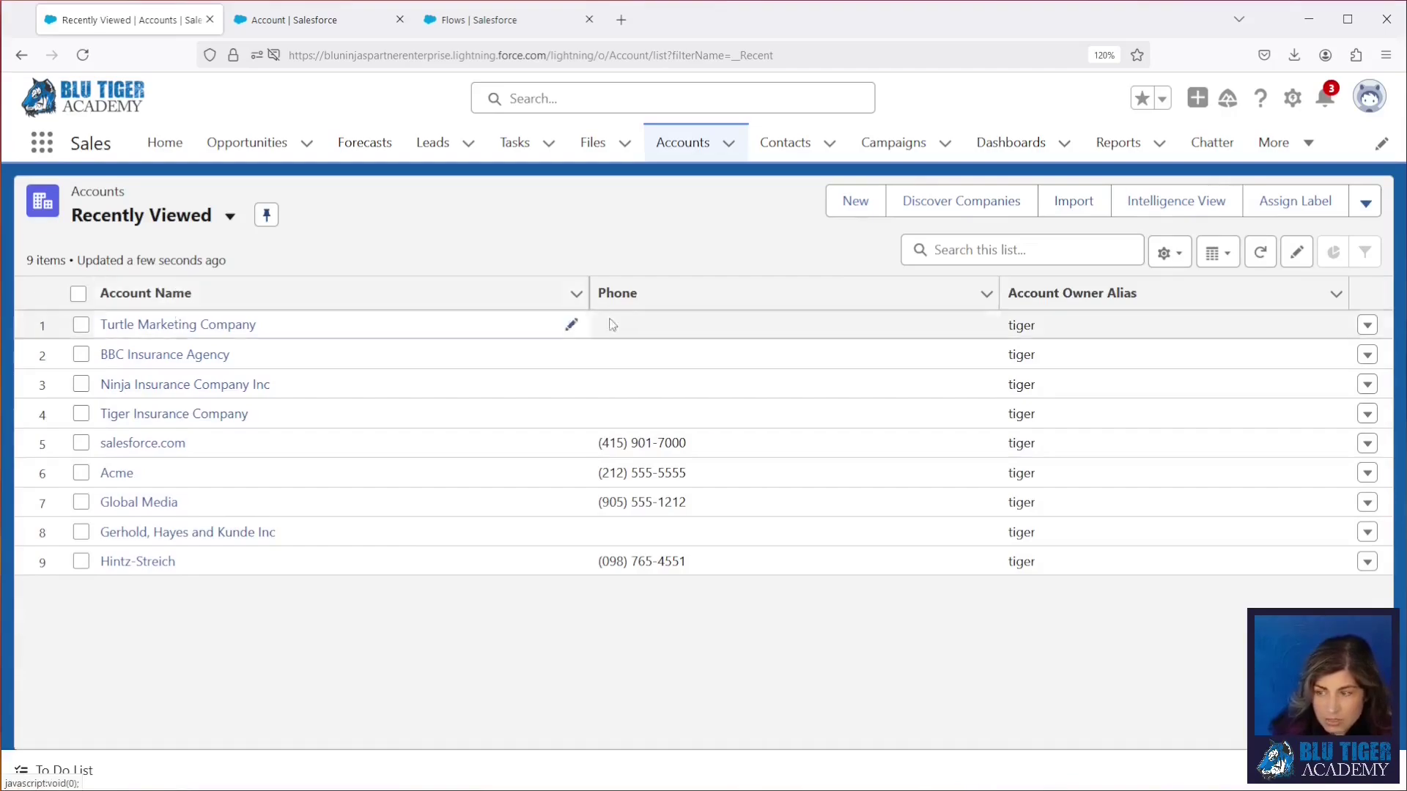
Select all 58 accounts in All Accounts and reassign them to the other user with Change Owner.
click(229, 216)
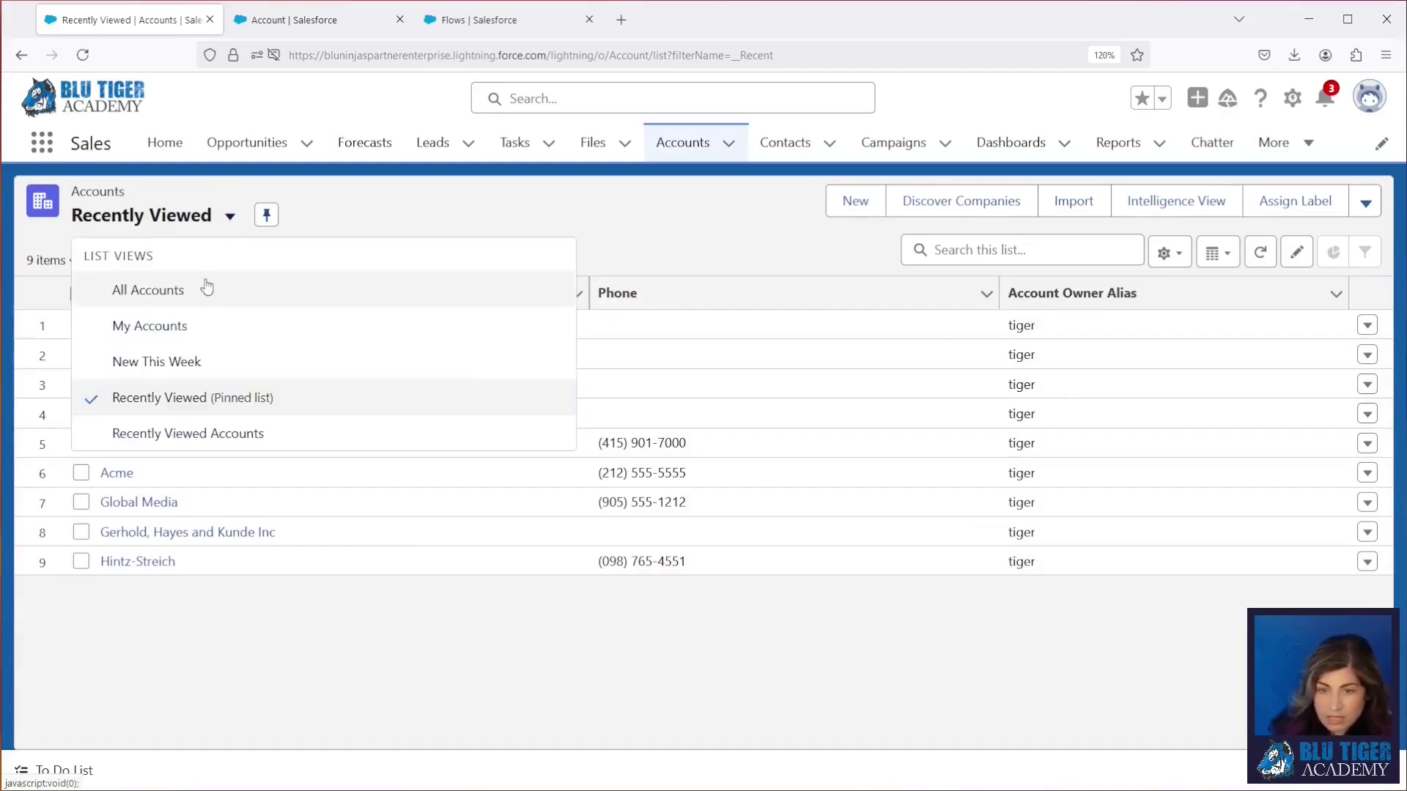
click(146, 287)
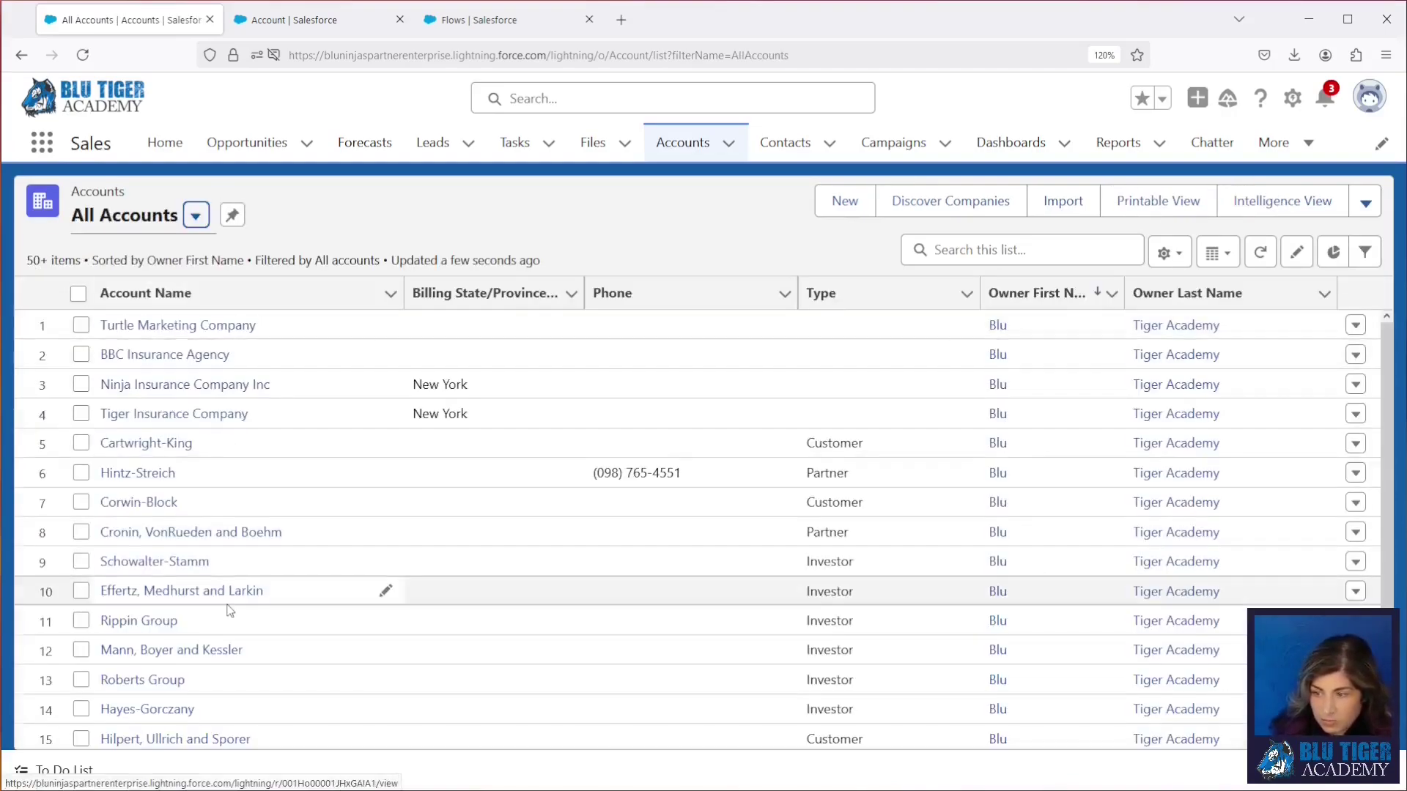
scroll(222, 451, down, 15)
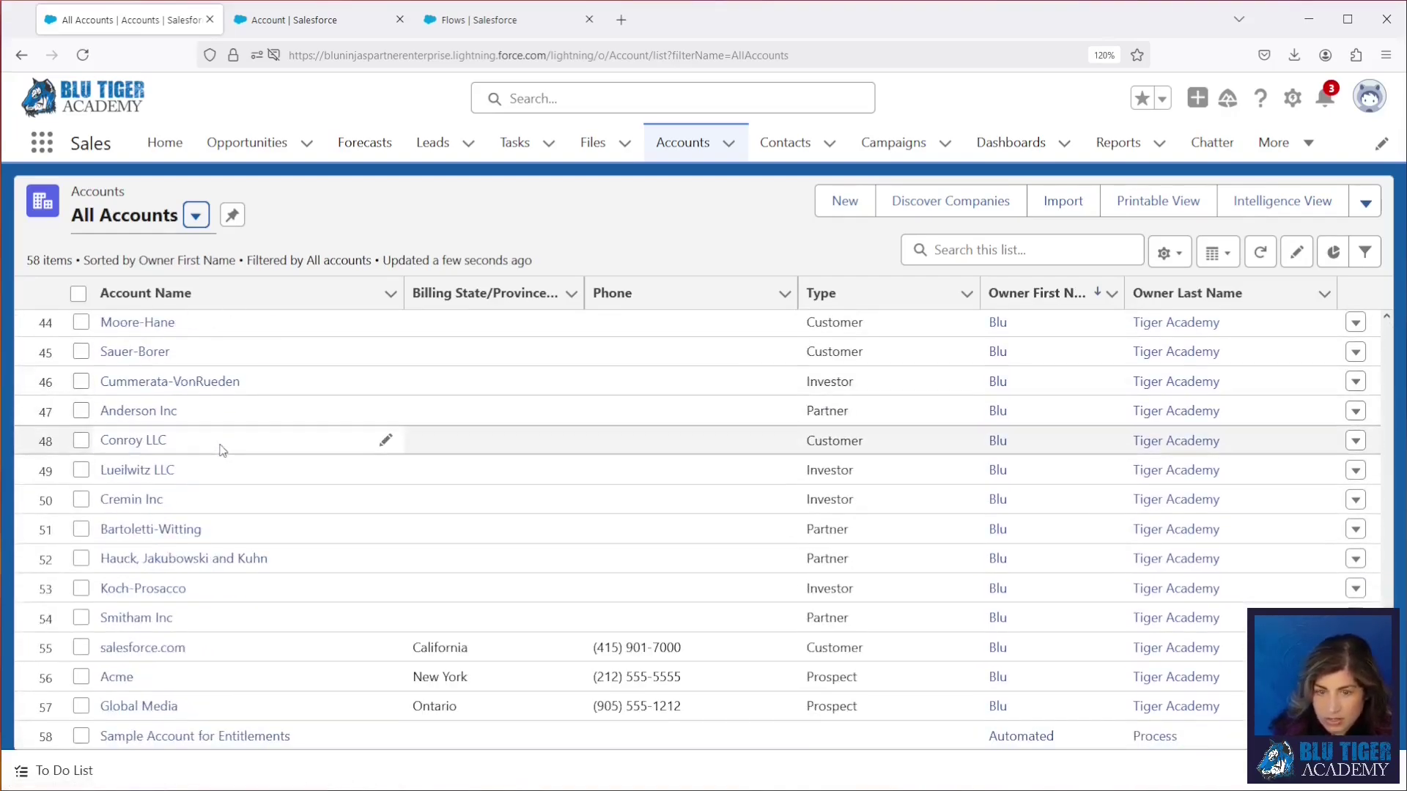
click(79, 293)
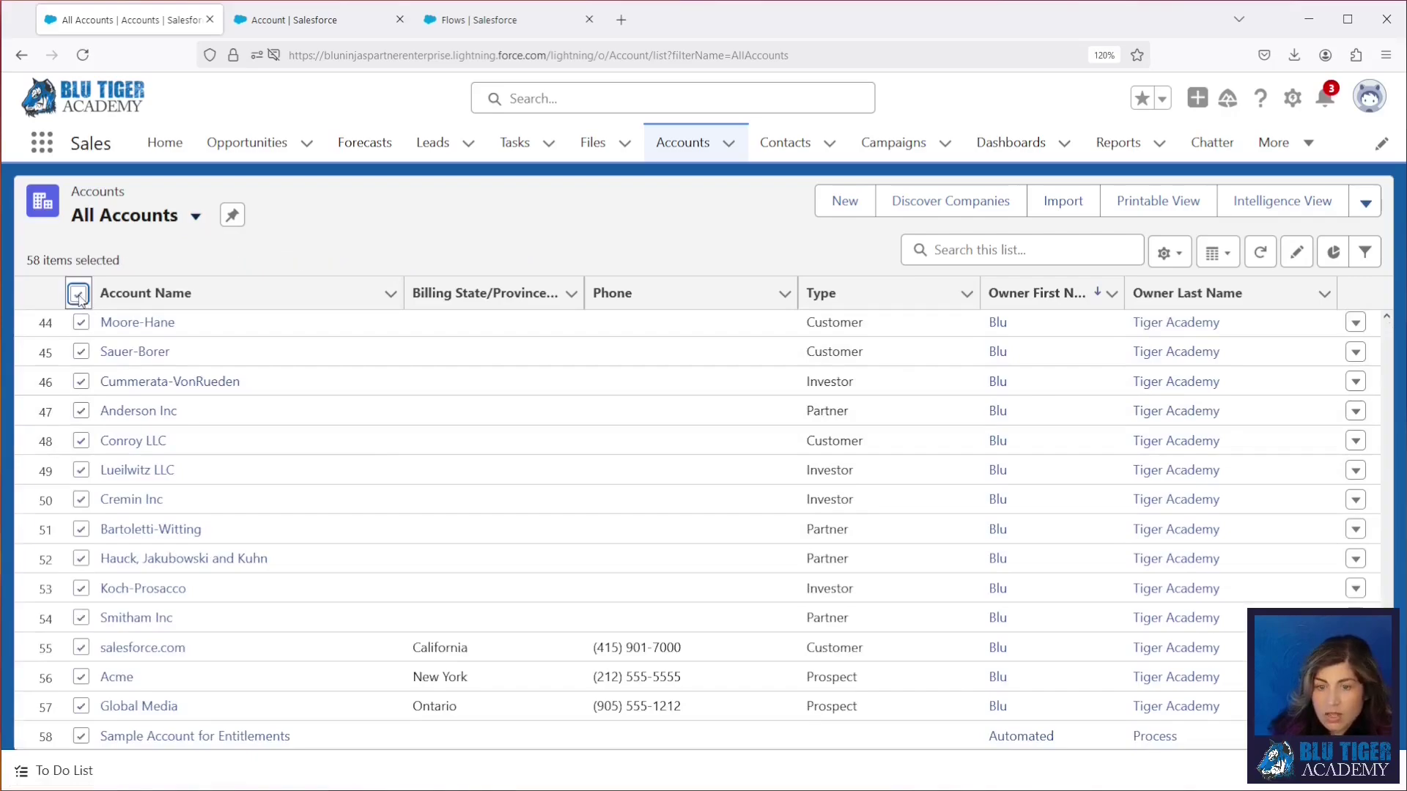
click(1367, 208)
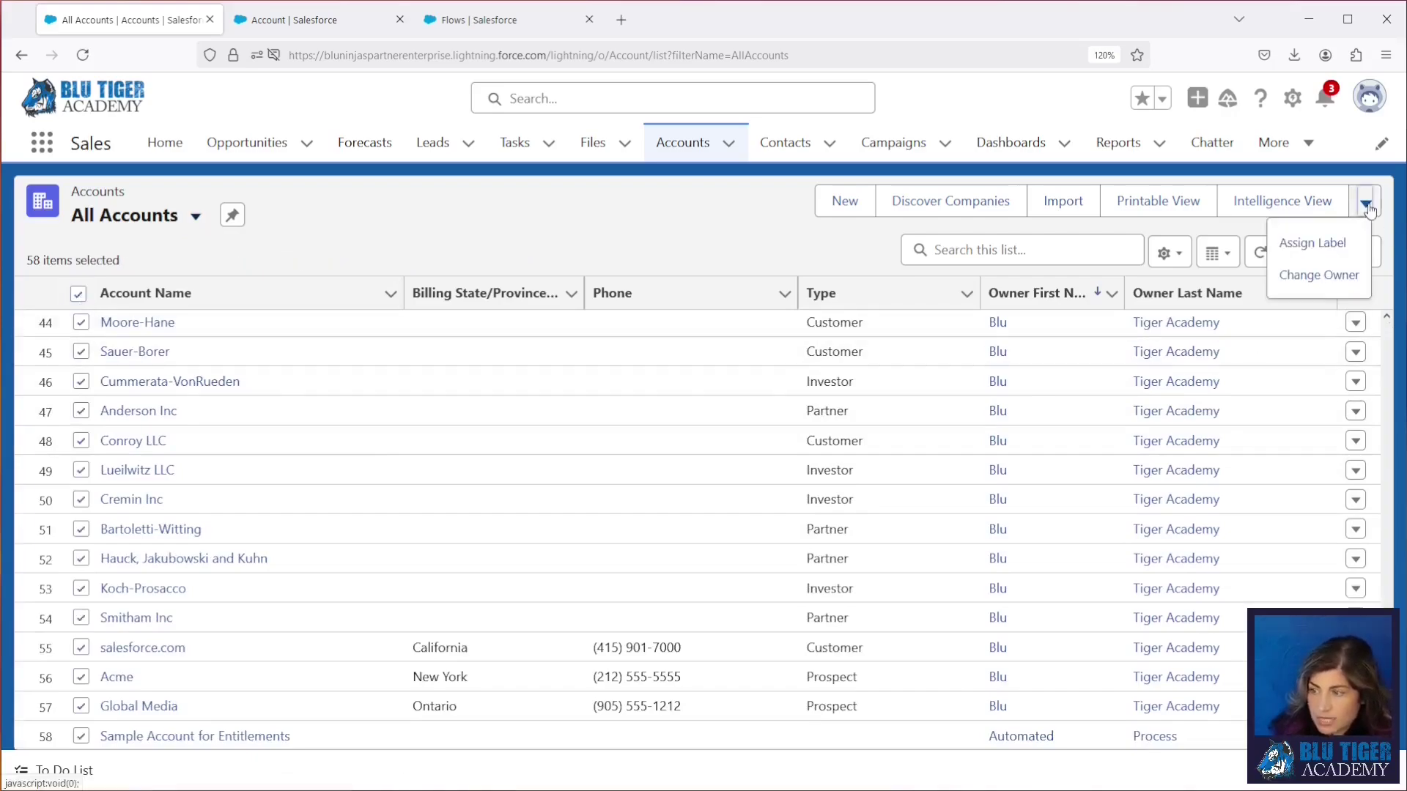
click(1319, 275)
text(cheryl)
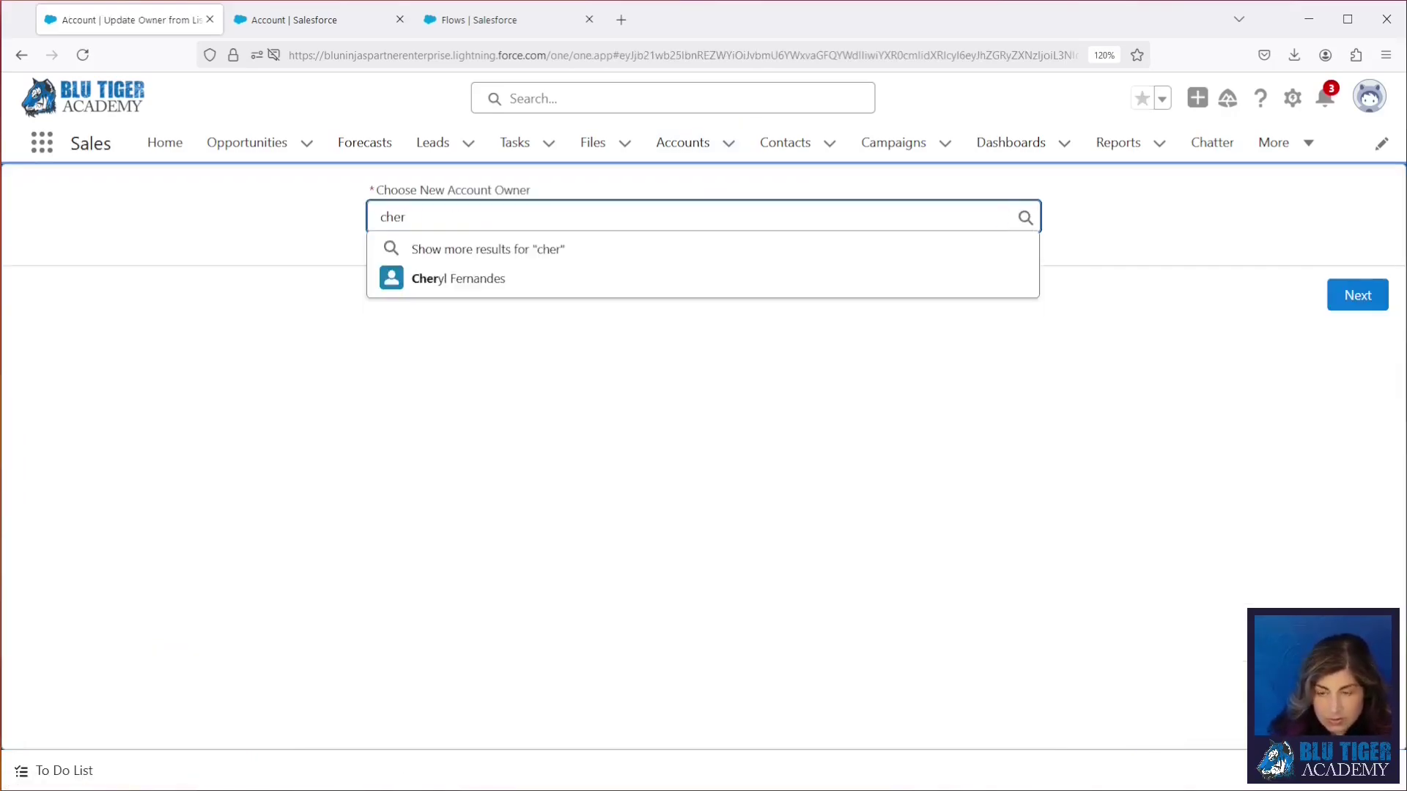
click(540, 287)
click(1357, 296)
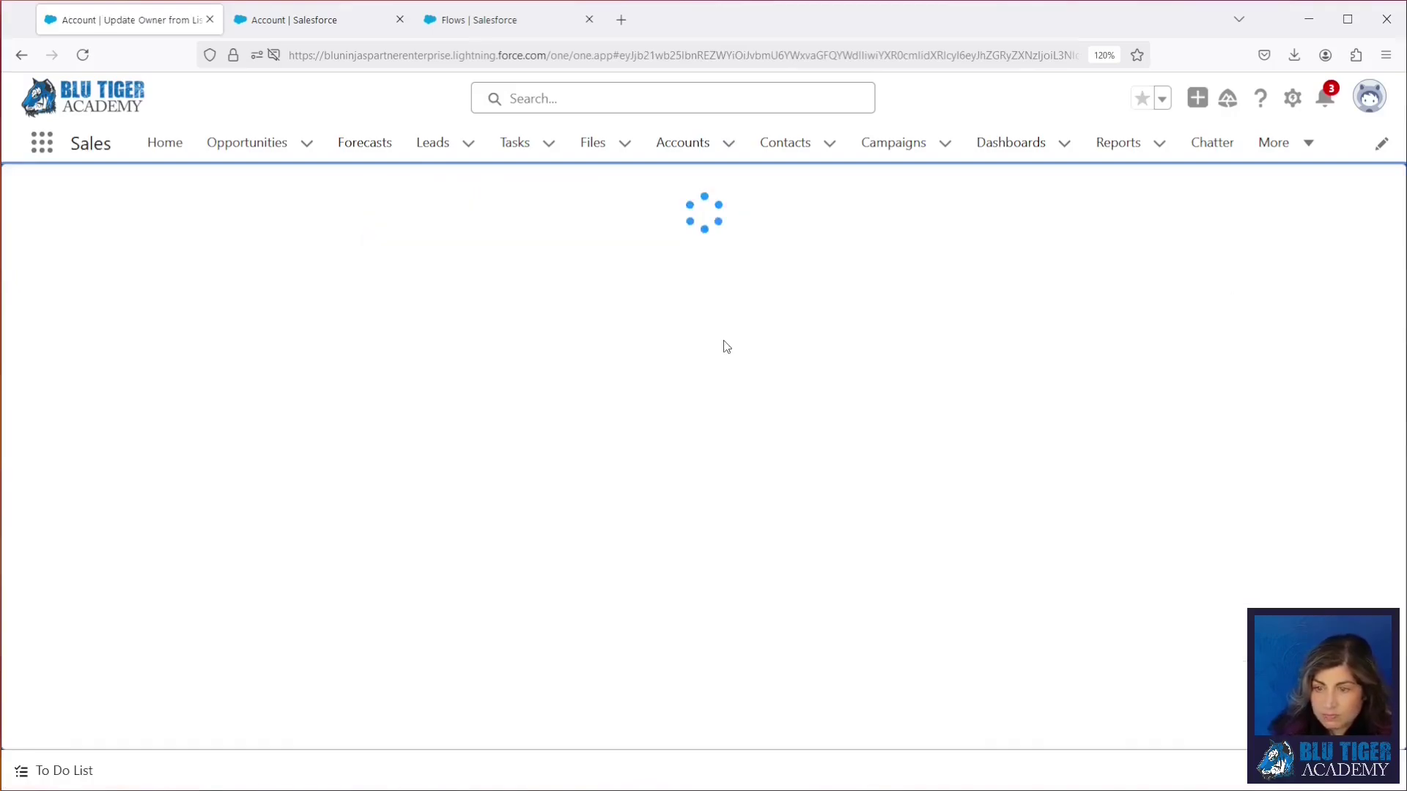
click(719, 277)
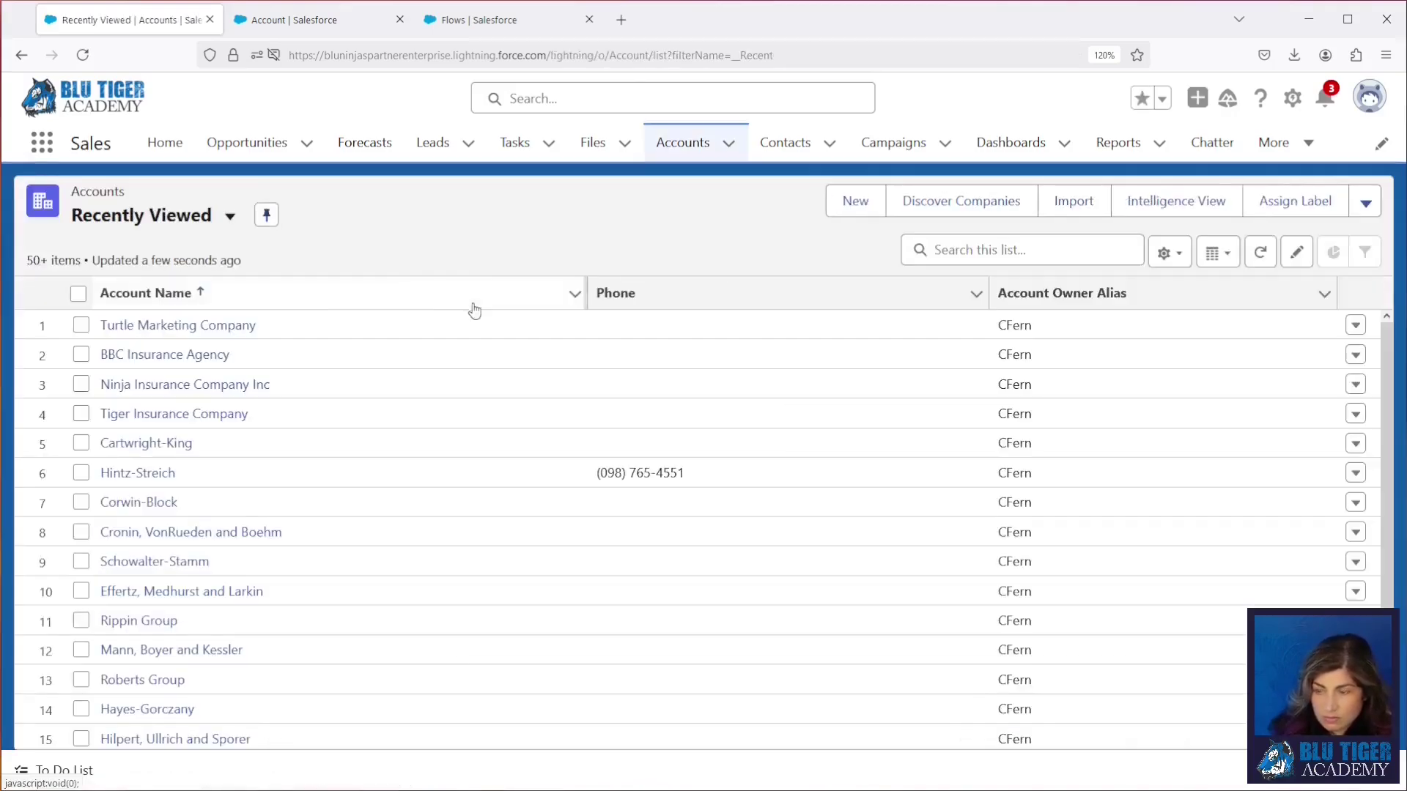
Reopen All Accounts and scroll through to confirm every account has the new owner.
click(205, 219)
click(170, 290)
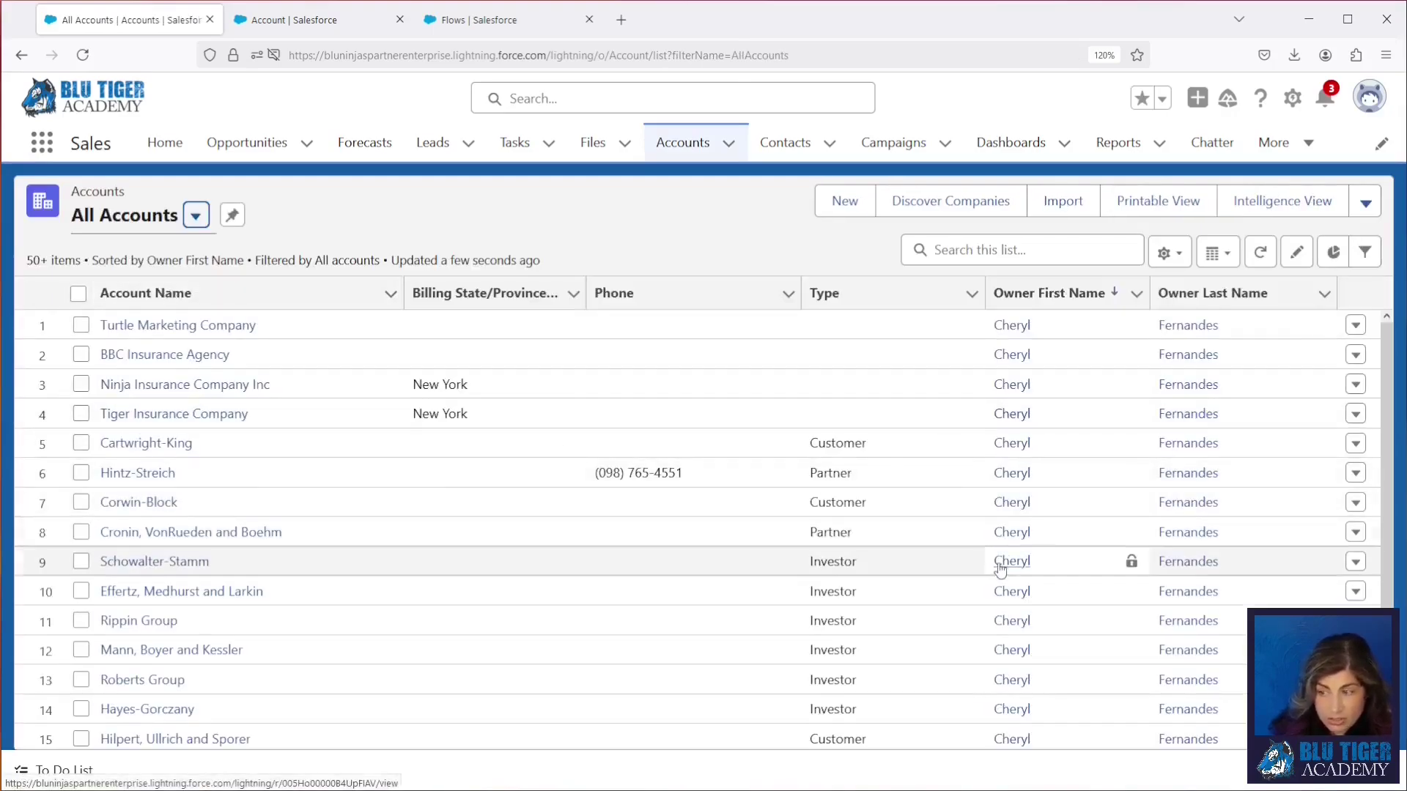
scroll(363, 502, down, 5)
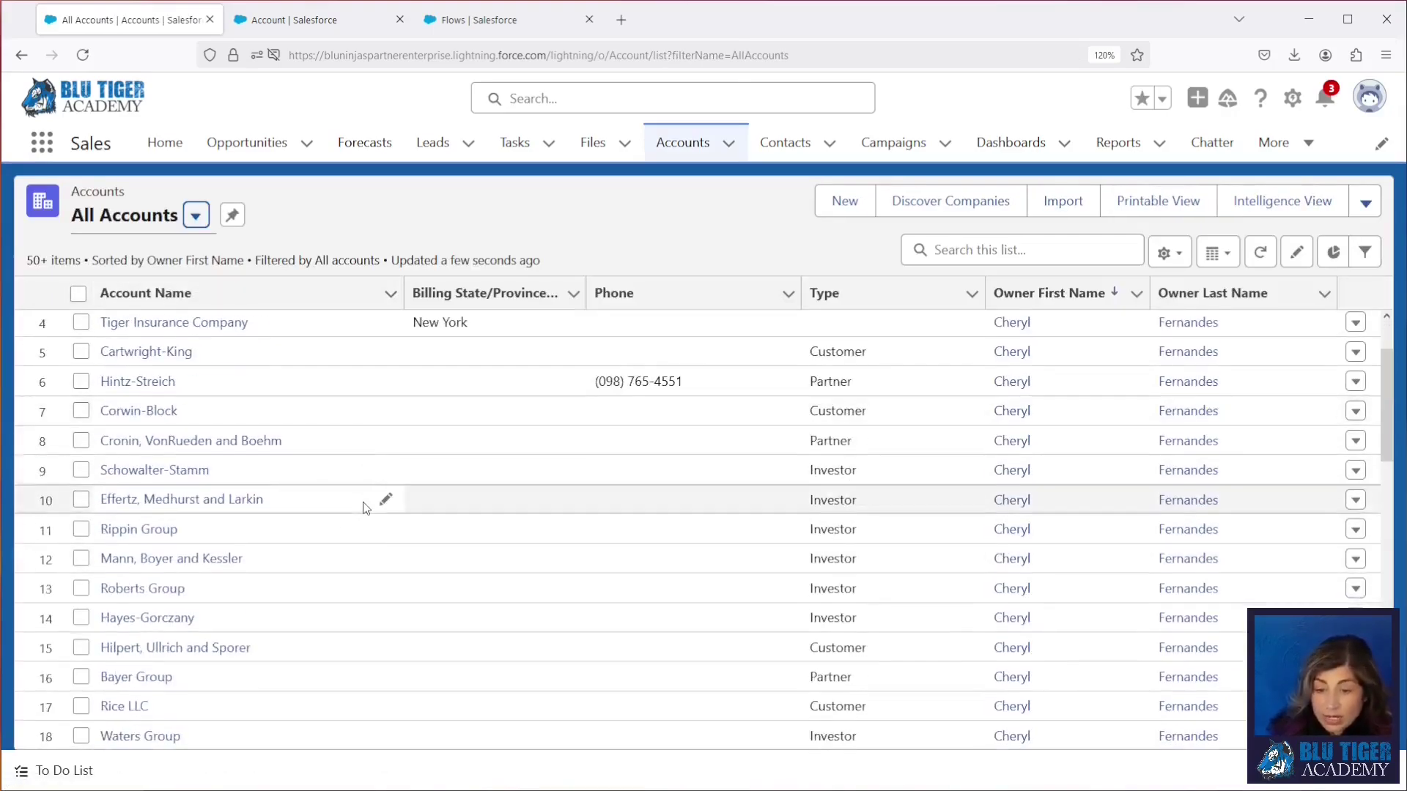
scroll(364, 508, down, 5)
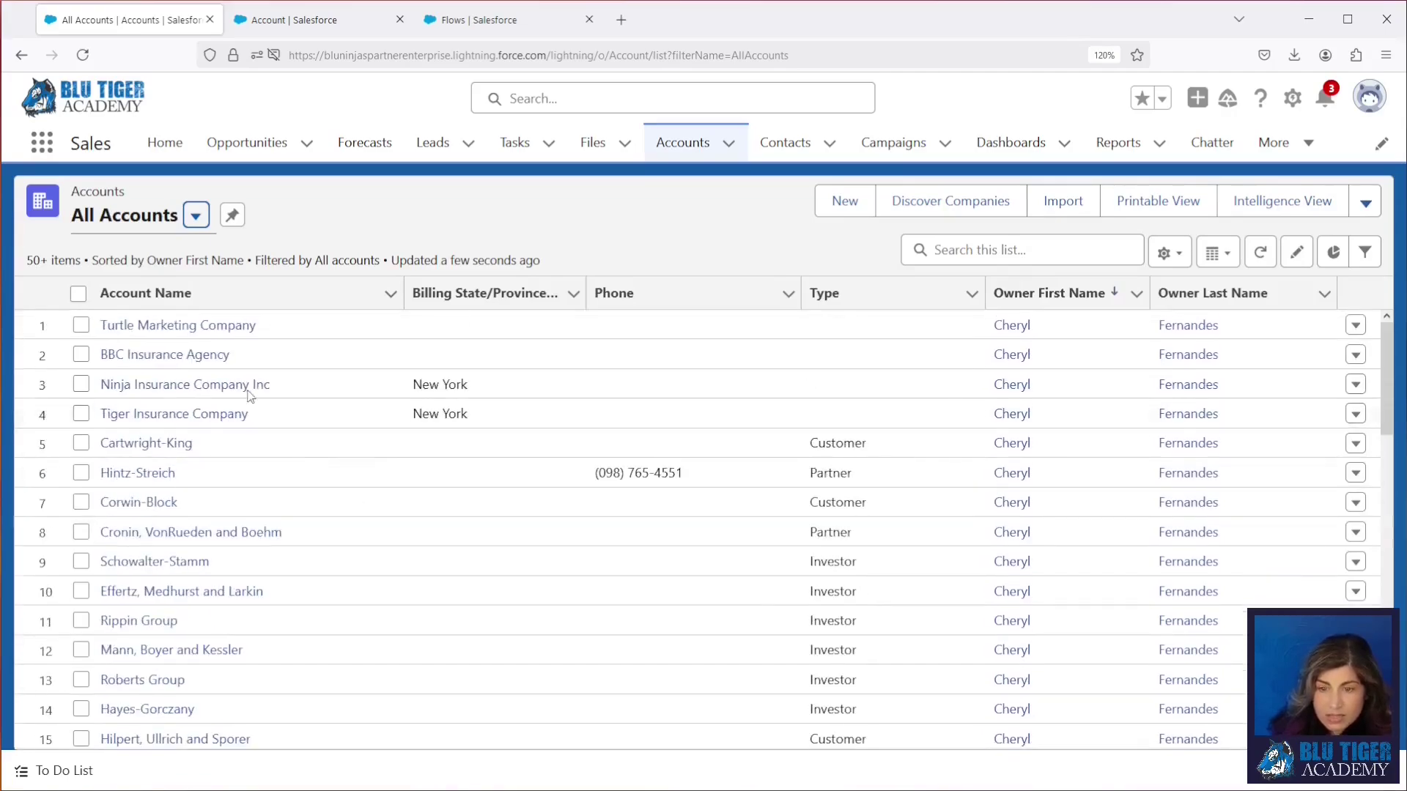
Open Turtle Marketing Company's Change Account Owner dialog and highlight the related records that transfer.
click(173, 330)
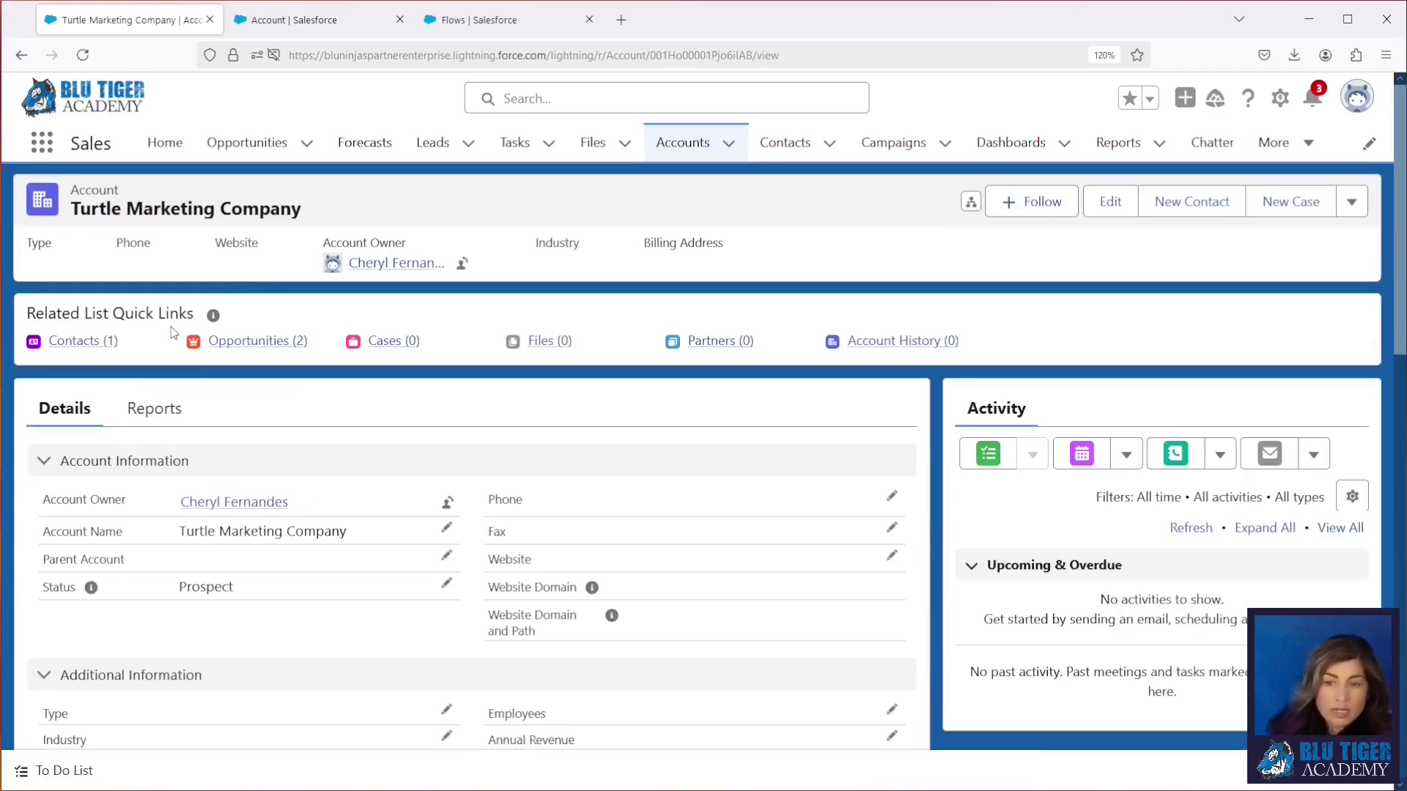
click(447, 502)
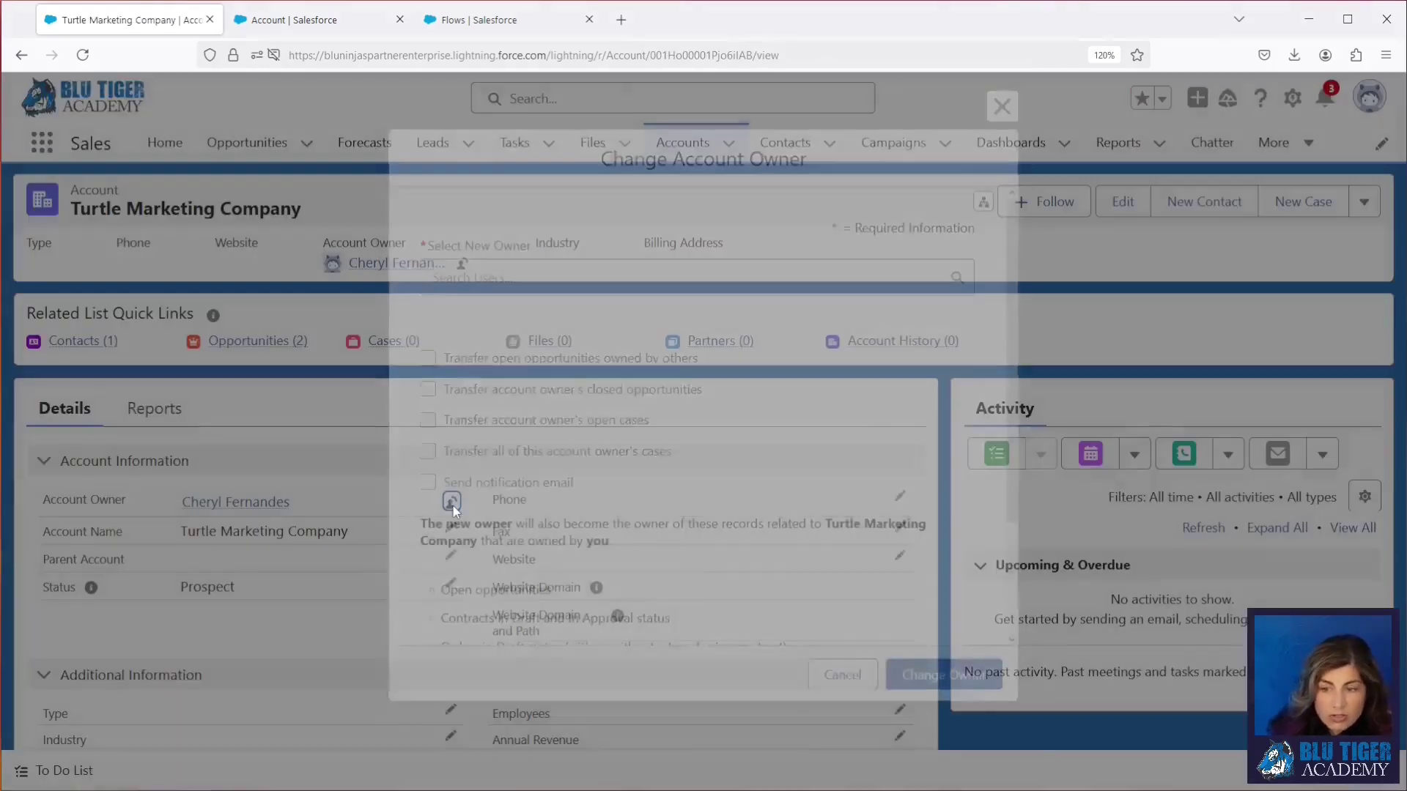
click(758, 456)
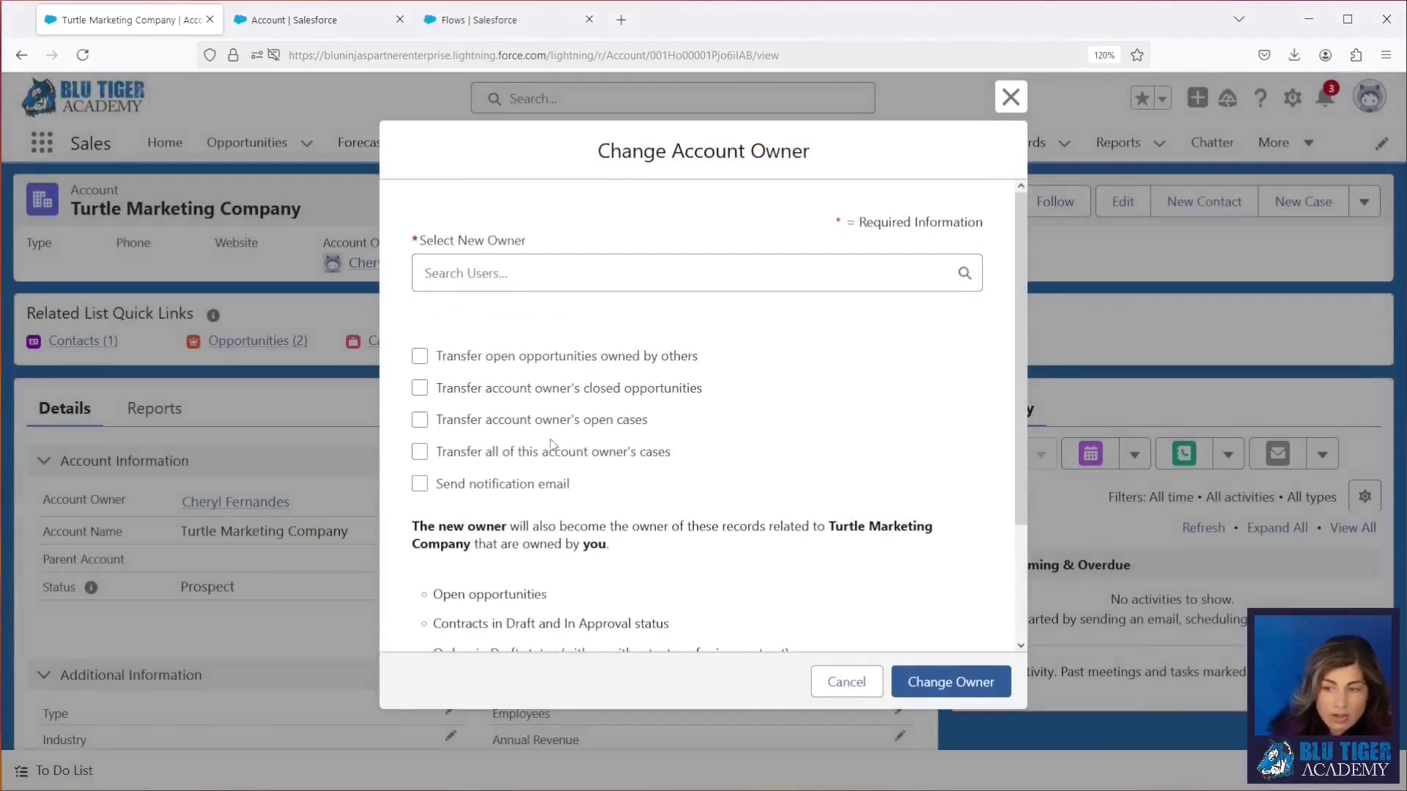
scroll(716, 460, down, 2)
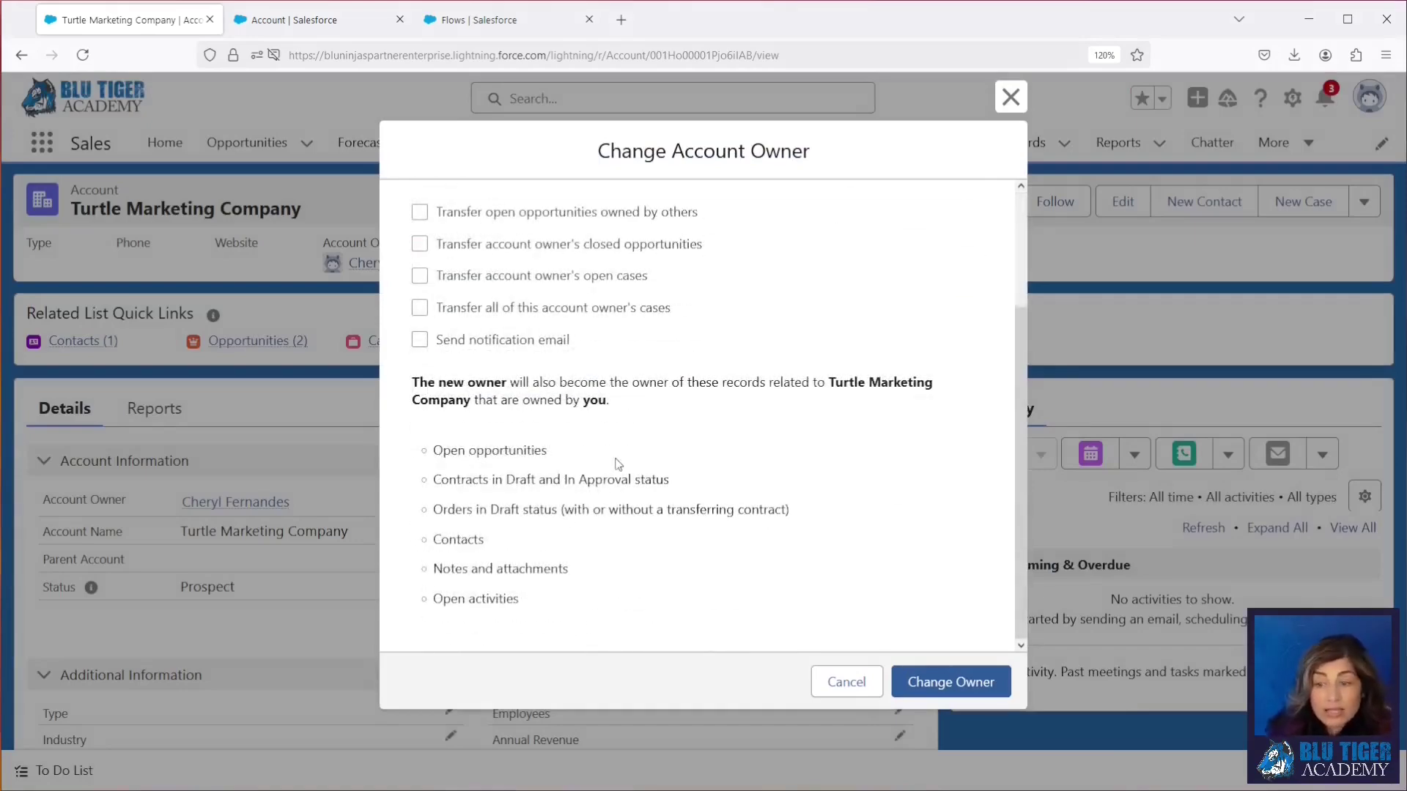
drag(436, 450, 574, 595)
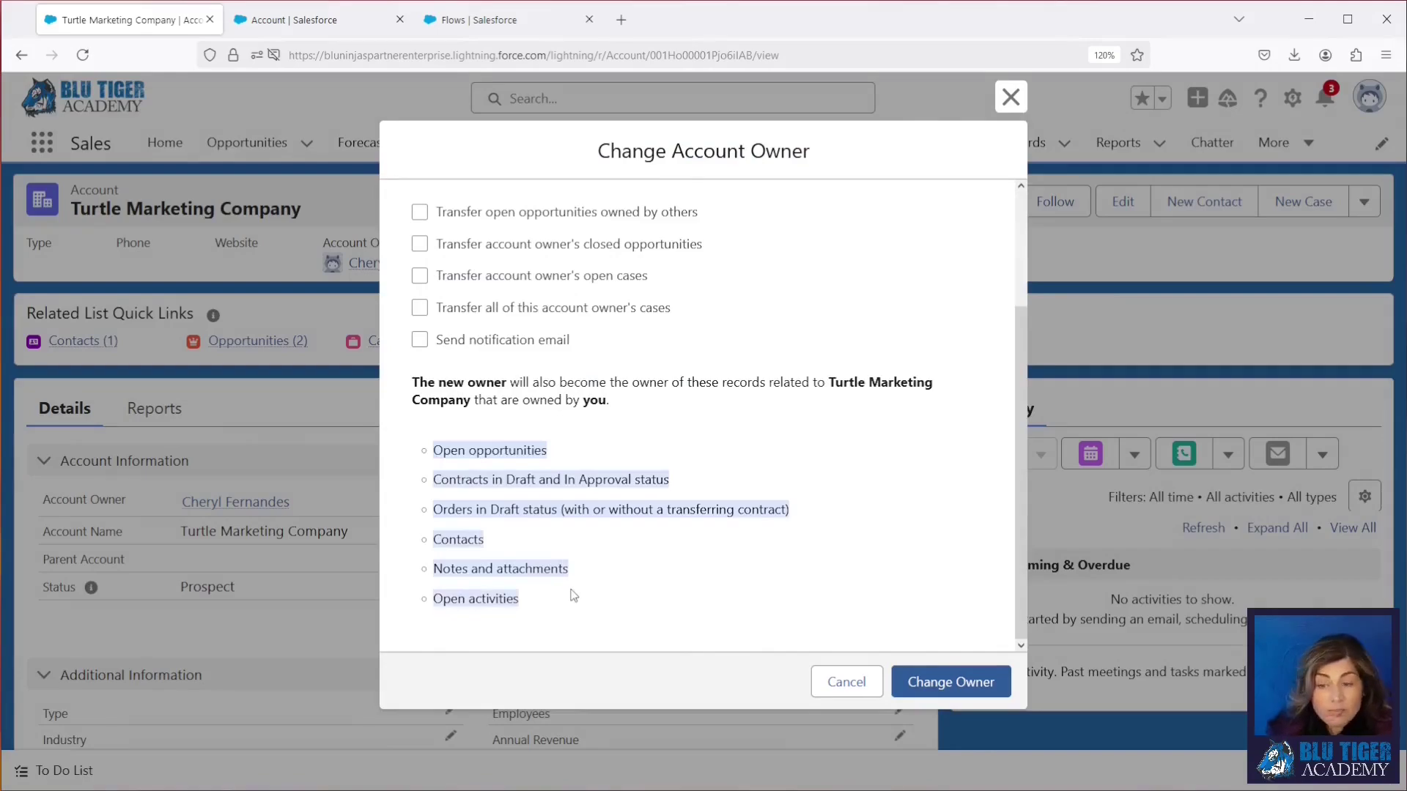